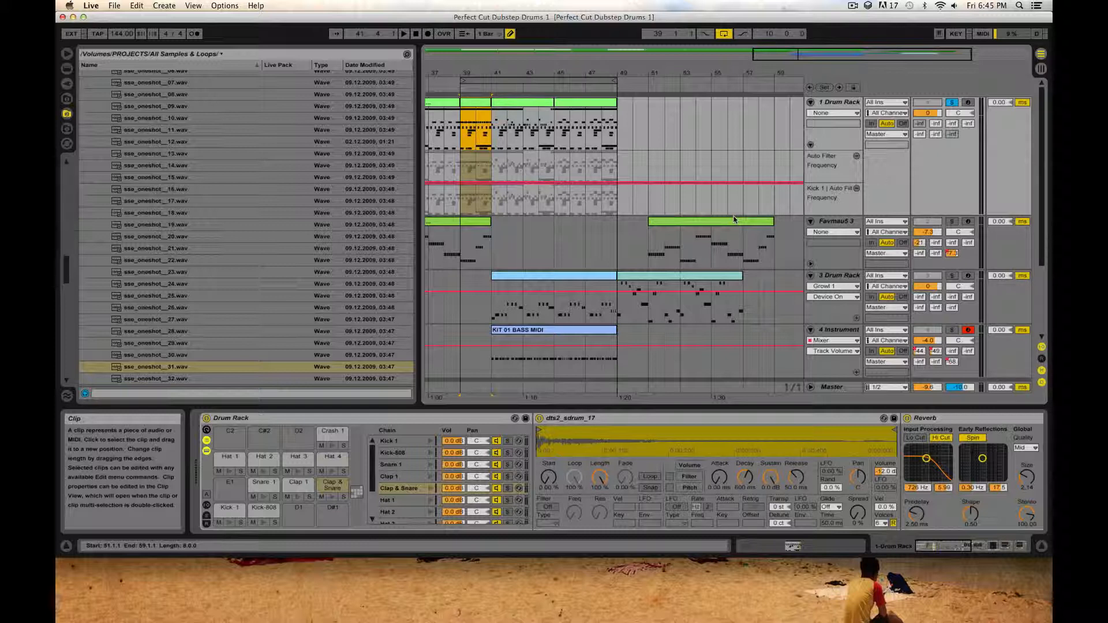
Step: Play back the finished arrangement and show the devices of the third track's and first track's Drum Racks
{"action": "key", "text": "space"}
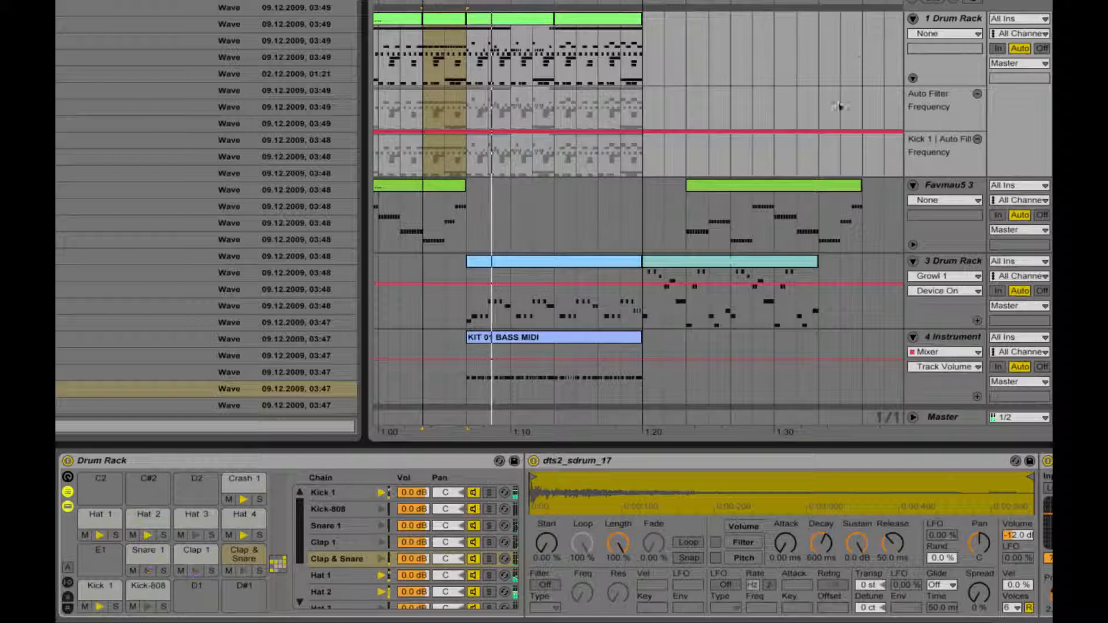
{"action": "left_click", "coordinate": [627, 260]}
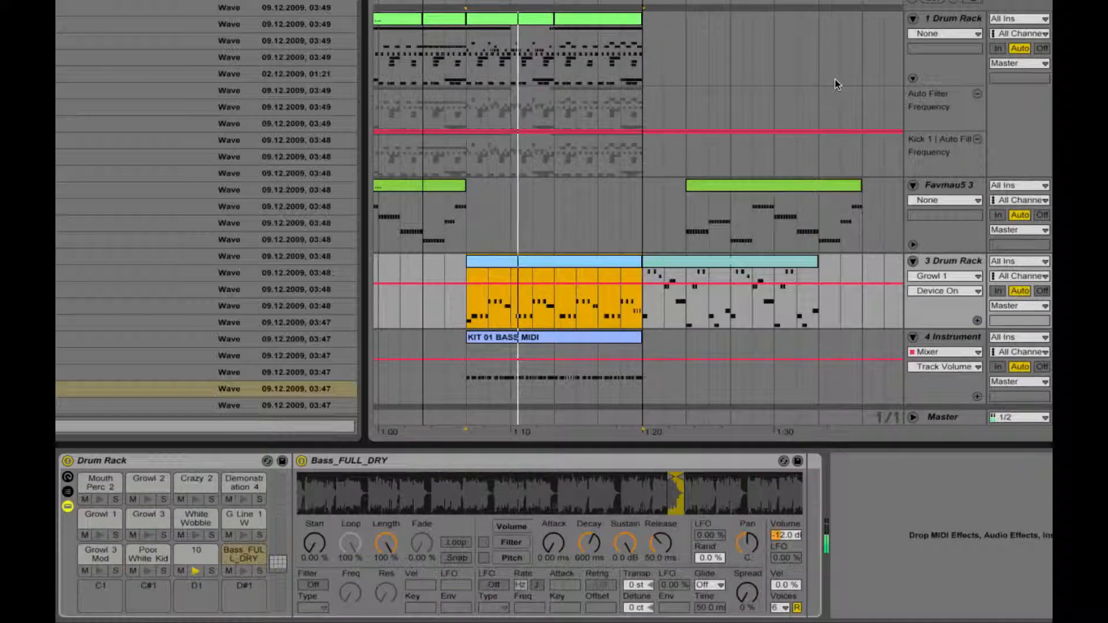
{"action": "left_click", "coordinate": [943, 19]}
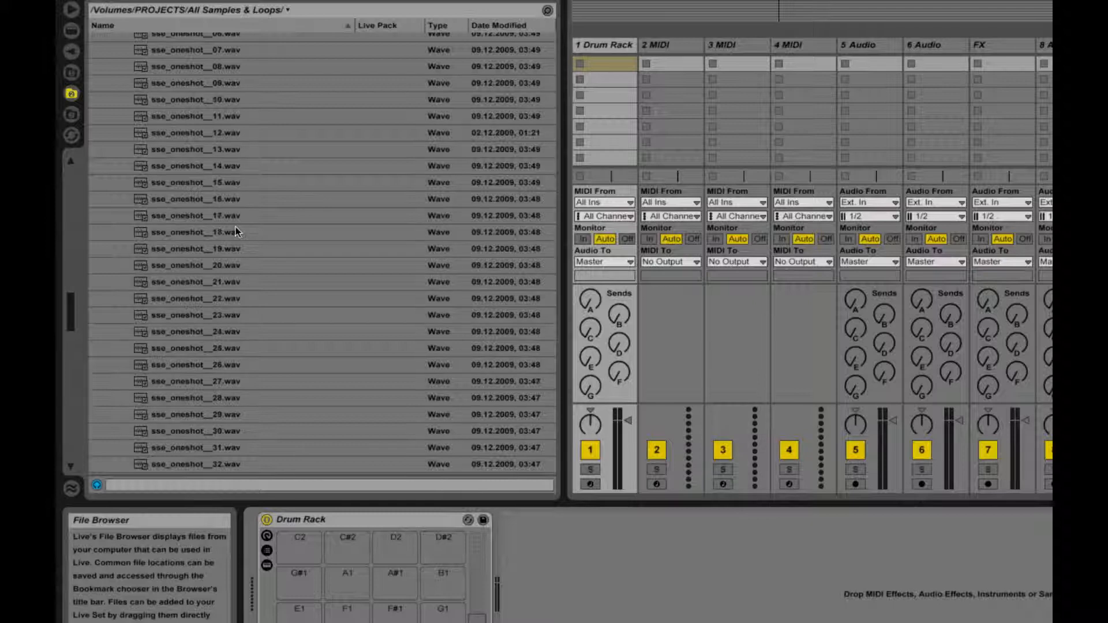
Step: Browse the sample library to the BASE DRUMS folder within DRUM HITS of the ELECTRIK 5 collection and expand it
{"action": "scroll", "coordinate": [232, 242], "scroll_direction": "up", "scroll_amount": 8}
{"action": "left_click", "coordinate": [116, 358]}
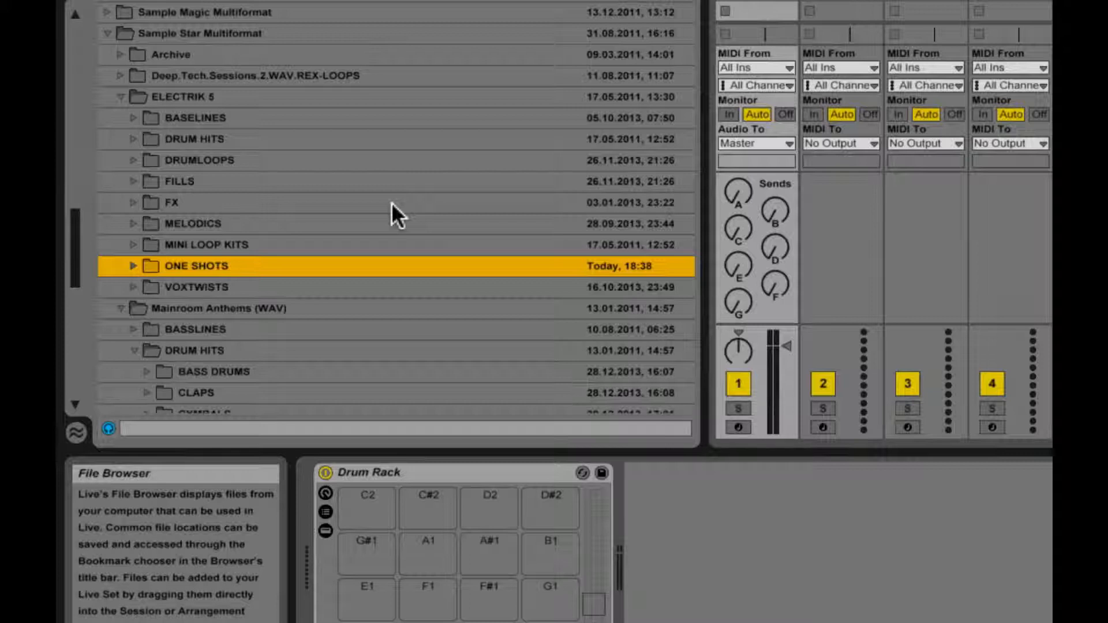
{"action": "left_click", "coordinate": [133, 138]}
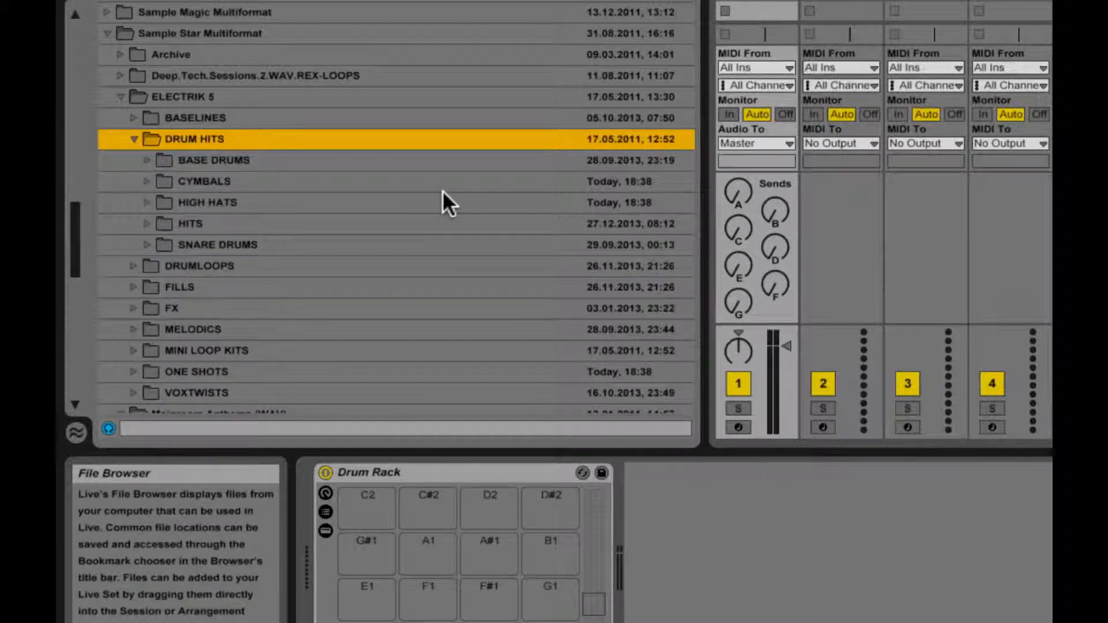
{"action": "left_click", "coordinate": [271, 36]}
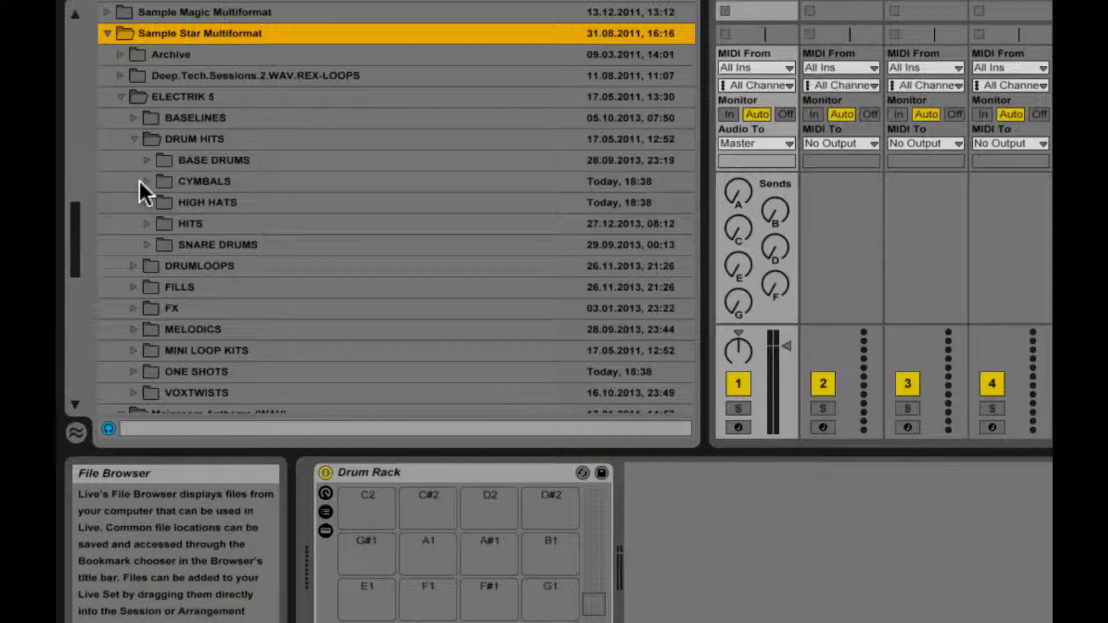
{"action": "left_click", "coordinate": [148, 158]}
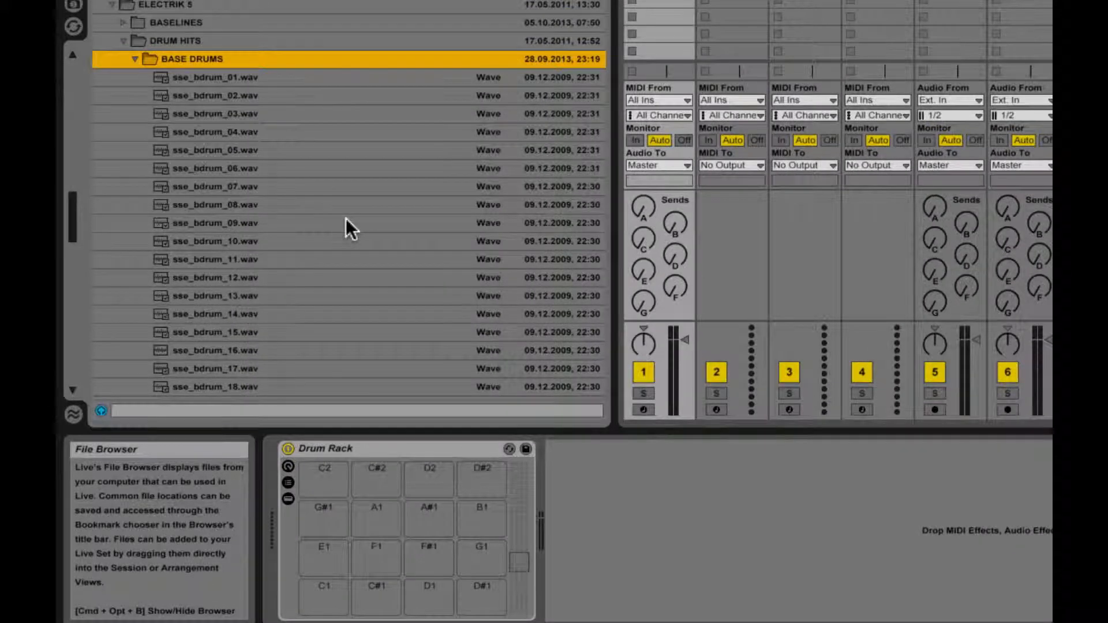
Step: Audition the bass drum samples, load sse_bdrum_08.wav onto the C#1 pad of the Drum Rack and preview it
{"action": "left_click", "coordinate": [345, 217]}
{"action": "scroll", "coordinate": [352, 227], "scroll_direction": "down", "scroll_amount": 5}
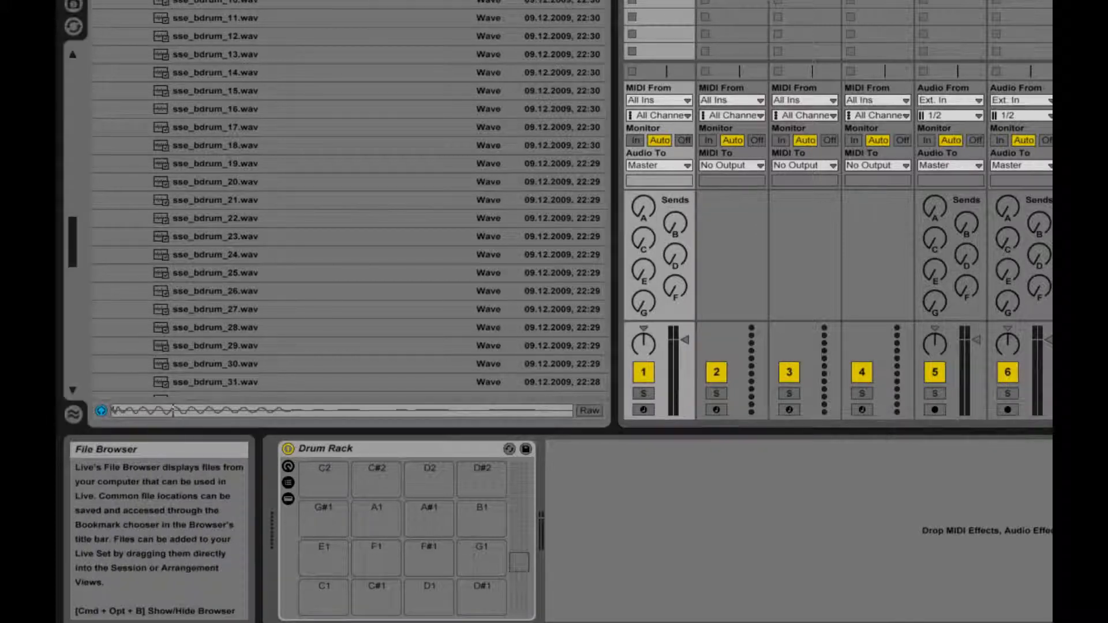
{"action": "left_click_drag", "start_coordinate": [297, 91], "coordinate": [374, 610]}
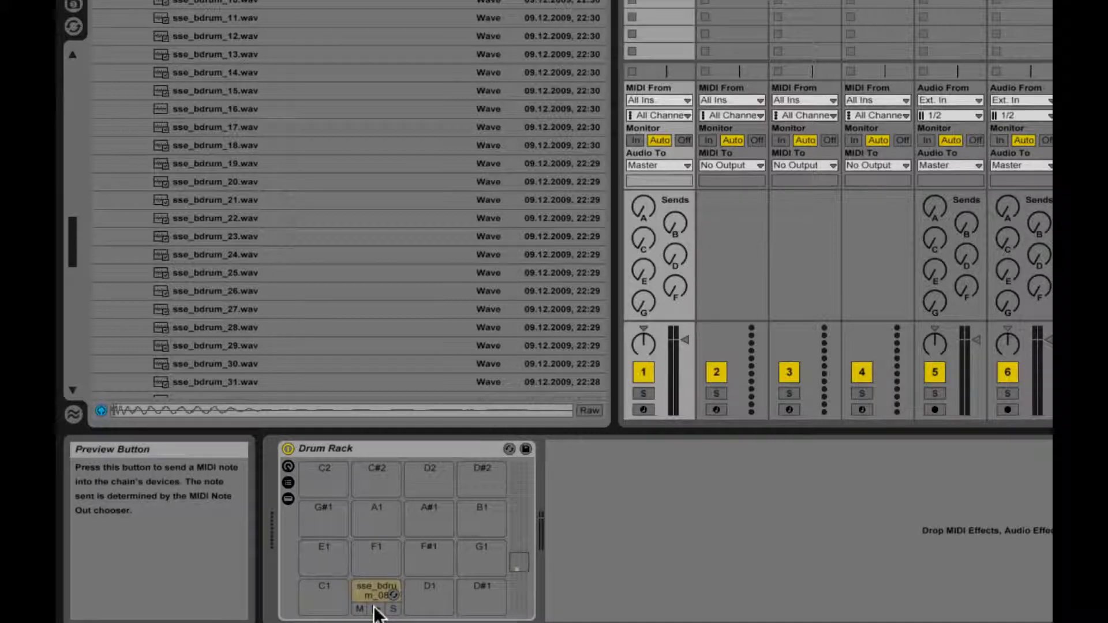
{"action": "left_click", "coordinate": [376, 610]}
Step: Audition bass drum samples 18 to 24, load sse_bdrum_24.wav onto the C1 pad and preview both kick pads
{"action": "left_click", "coordinate": [273, 144]}
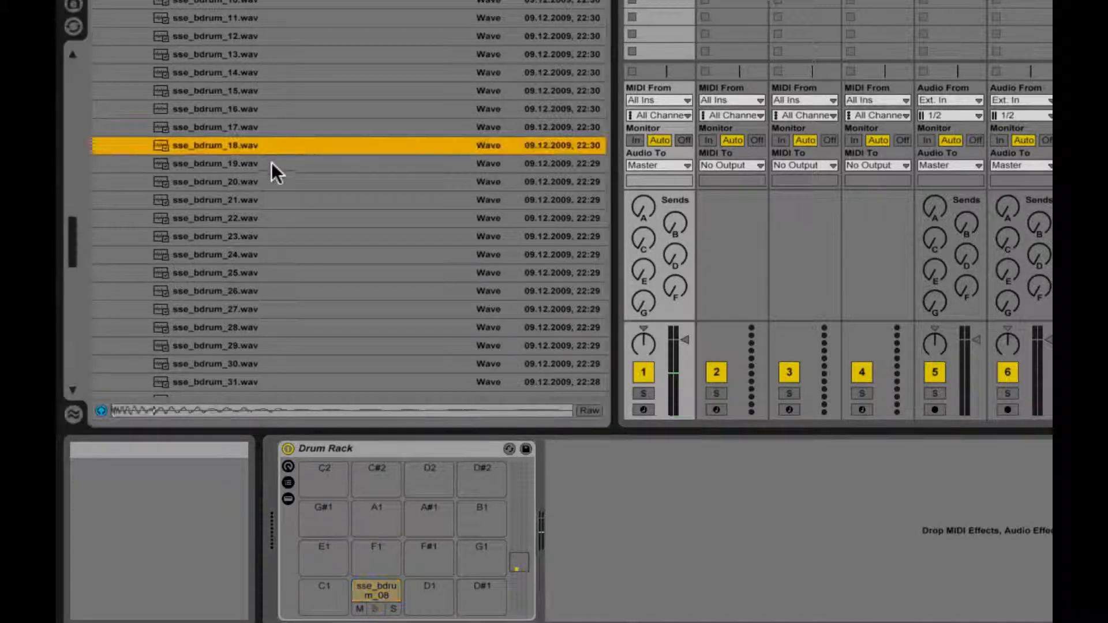
{"action": "left_click", "coordinate": [271, 168]}
{"action": "left_click", "coordinate": [268, 182]}
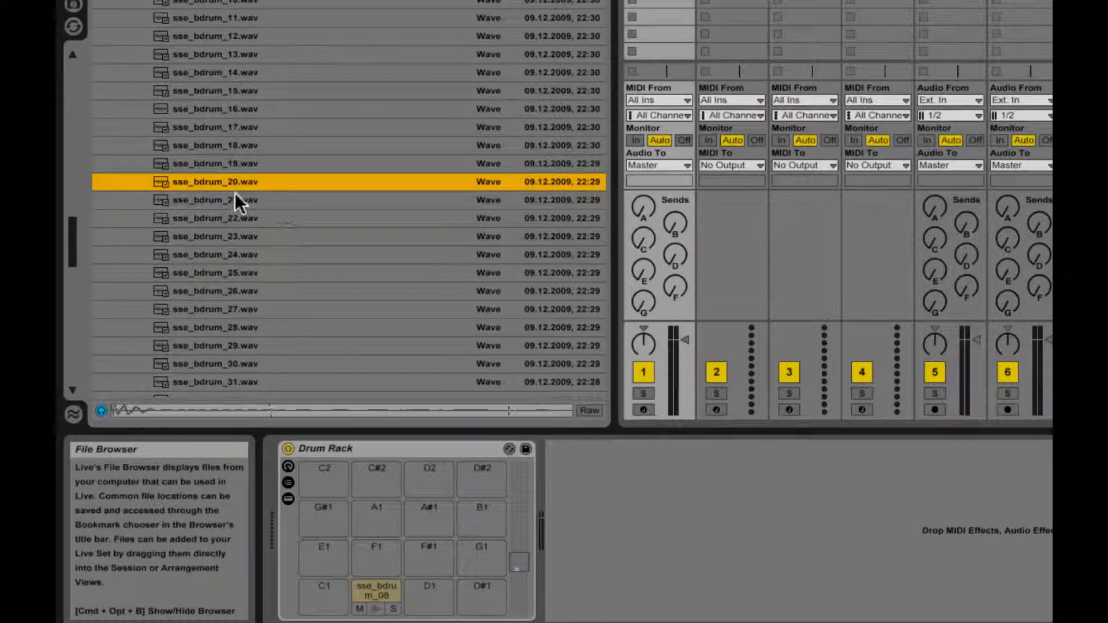
{"action": "left_click", "coordinate": [256, 217]}
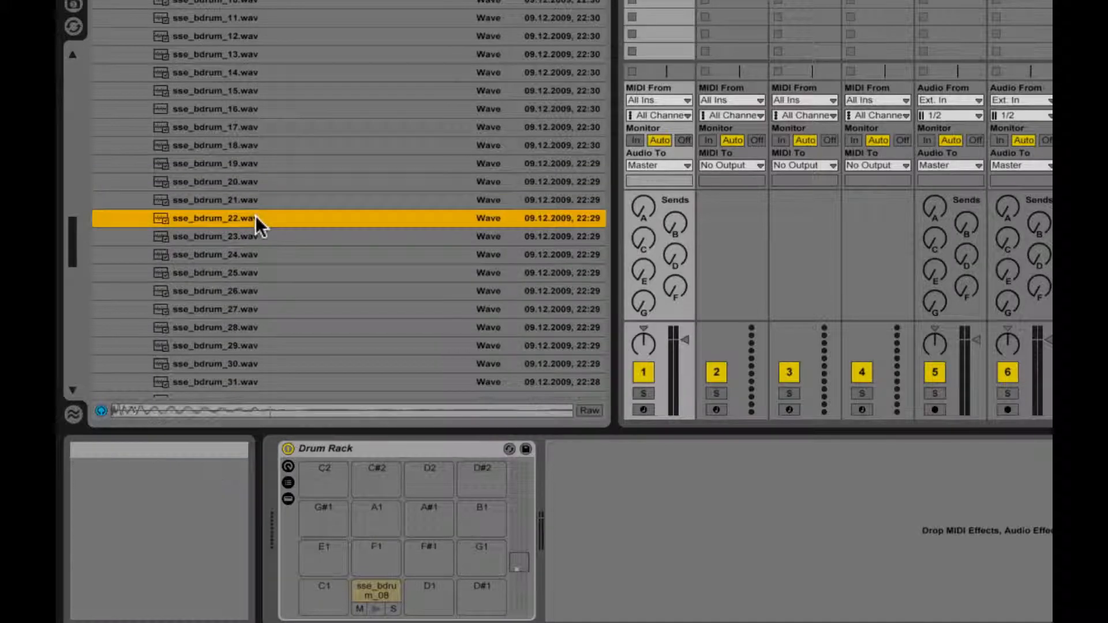
{"action": "left_click", "coordinate": [256, 236]}
{"action": "left_click", "coordinate": [255, 256]}
{"action": "left_click_drag", "start_coordinate": [255, 256], "coordinate": [321, 602]}
{"action": "left_click", "coordinate": [323, 609]}
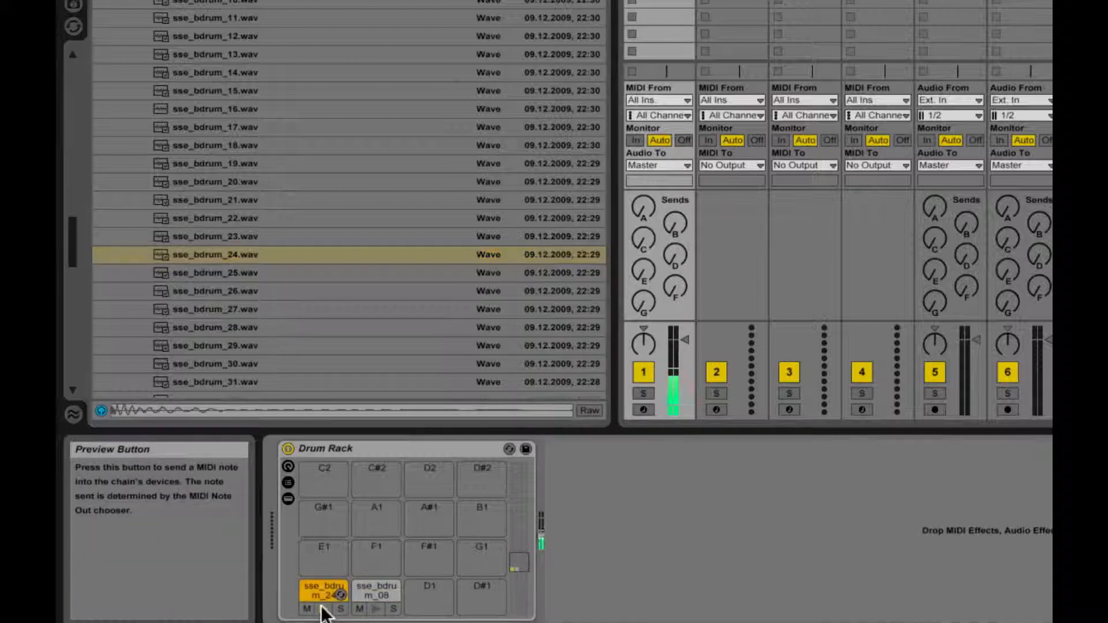
{"action": "left_click", "coordinate": [375, 609]}
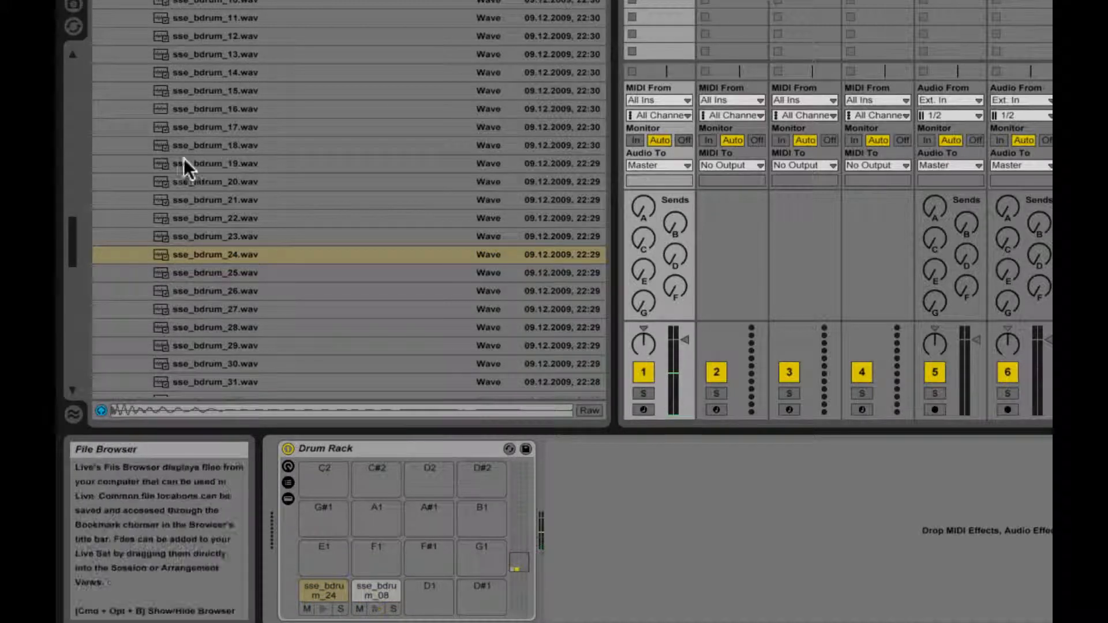
Step: Collapse the BASE DRUMS folder and rename the C1 pad Kick and the C#1 pad Low Kick
{"action": "scroll", "coordinate": [188, 160], "scroll_direction": "up", "scroll_amount": 5}
{"action": "left_click", "coordinate": [128, 58]}
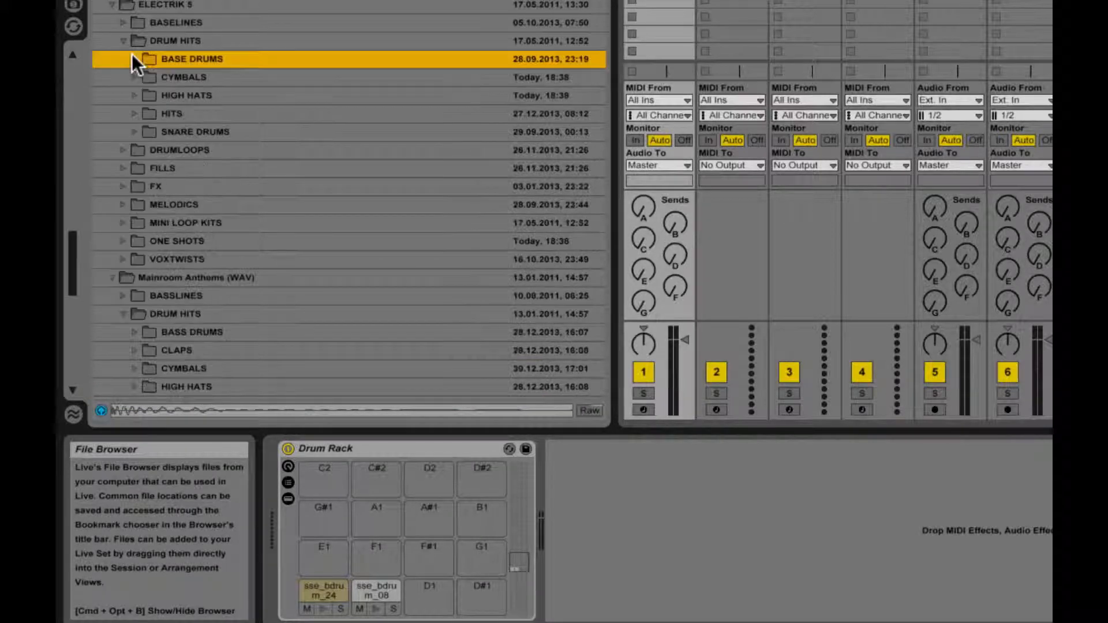
{"action": "left_click", "coordinate": [319, 587]}
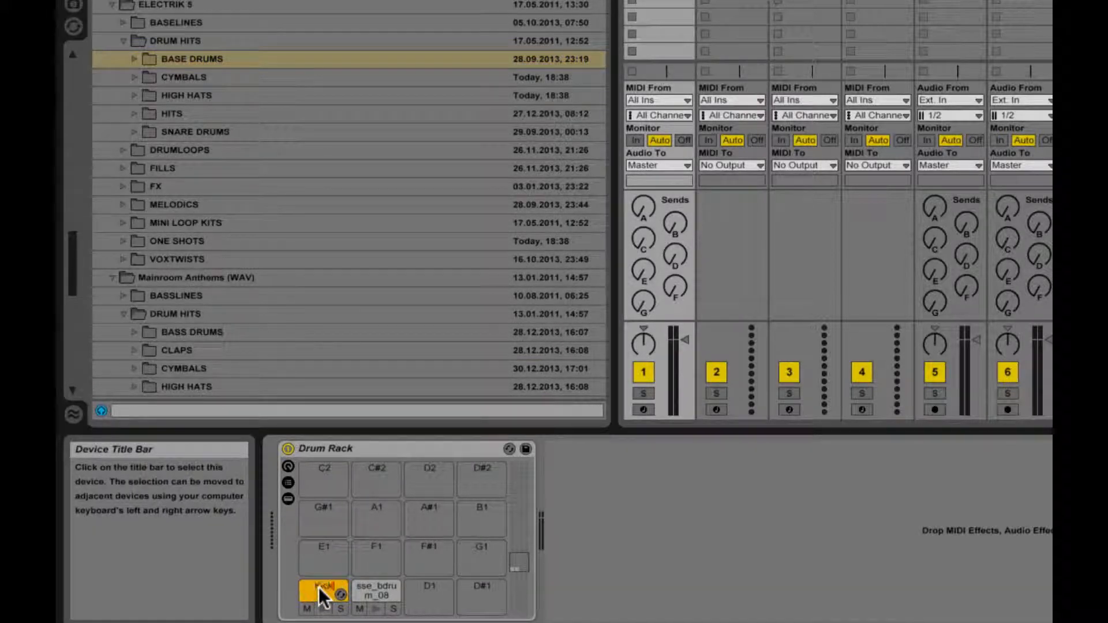
{"action": "left_click", "coordinate": [370, 591]}
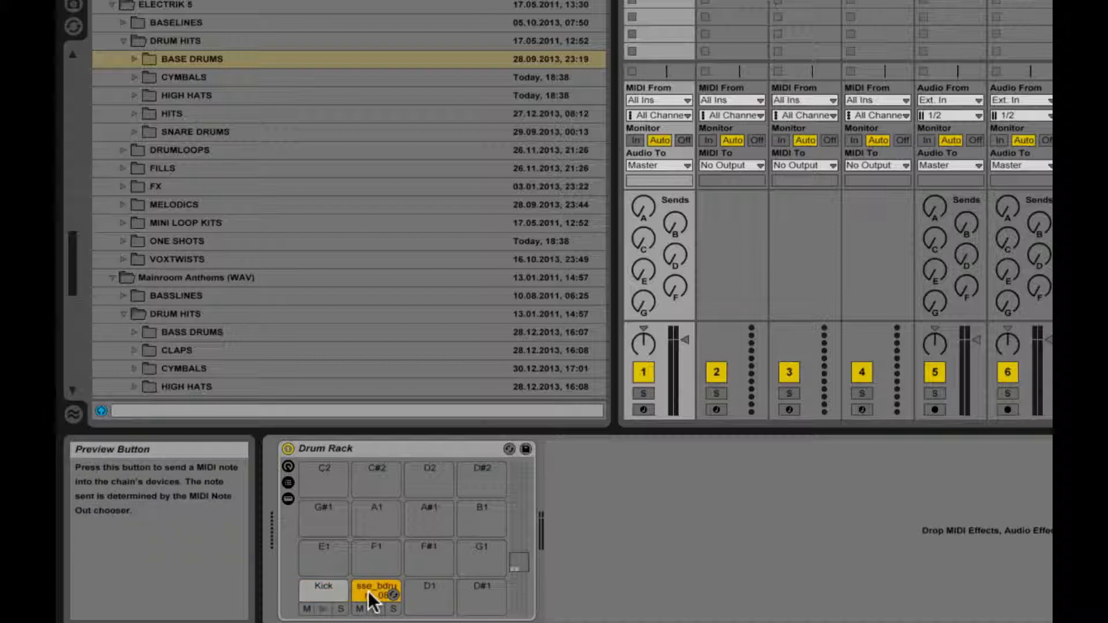
{"action": "type", "text": "Low Kick"}
{"action": "key", "text": "Return"}
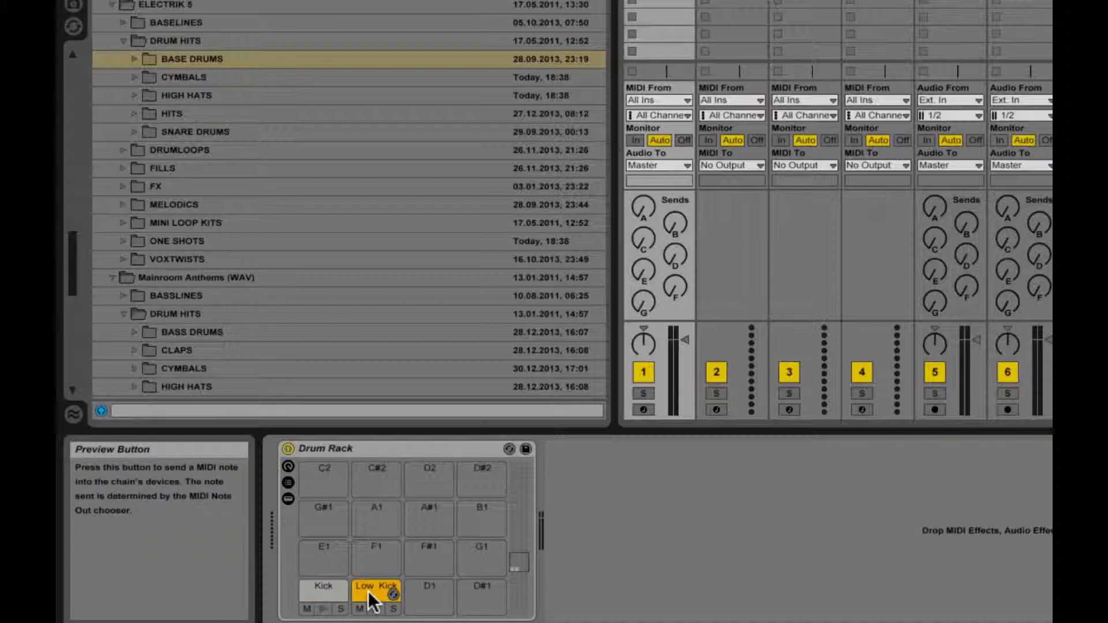
Step: Set the Kick sampler's Release to 698 ms and copy that value to its sibling pad
{"action": "left_click", "coordinate": [310, 593]}
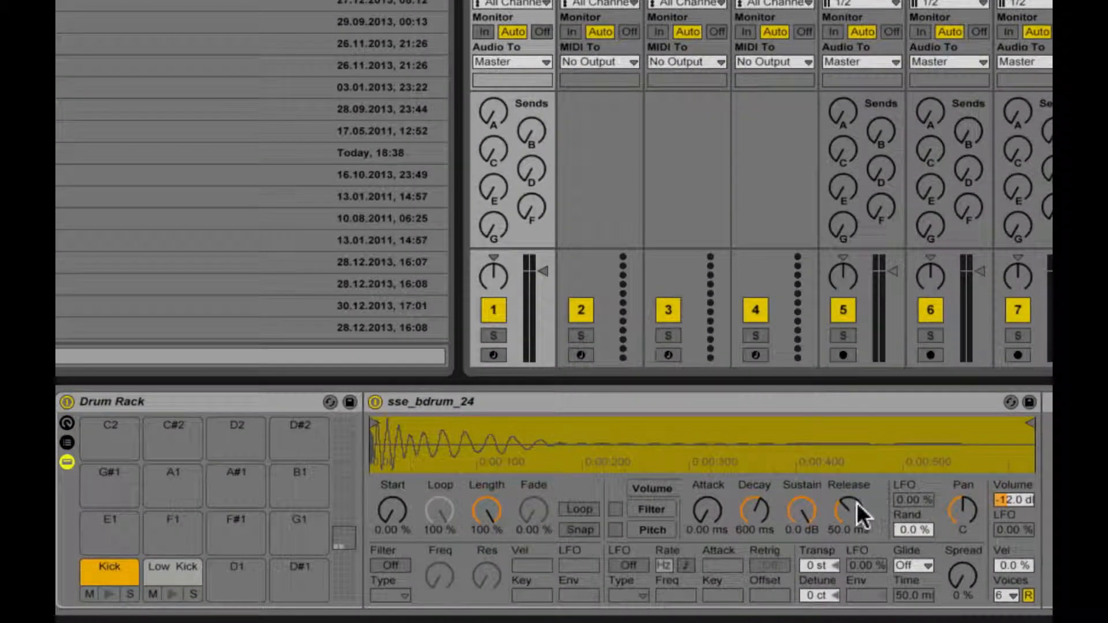
{"action": "left_click_drag", "start_coordinate": [859, 514], "coordinate": [859, 461]}
{"action": "right_click", "coordinate": [857, 503]}
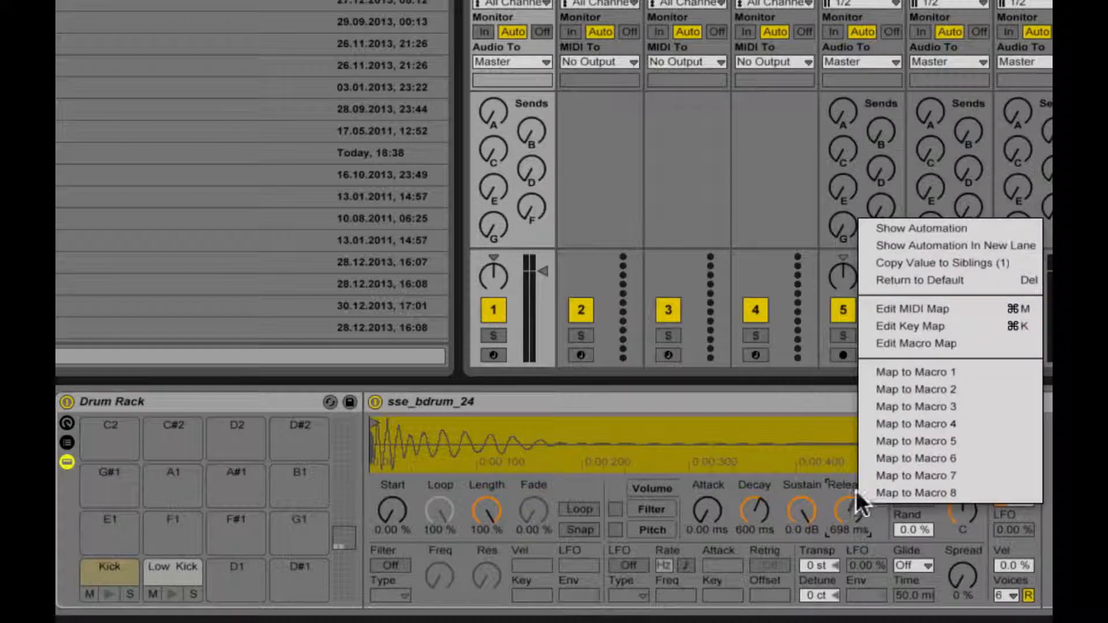
{"action": "left_click", "coordinate": [920, 262]}
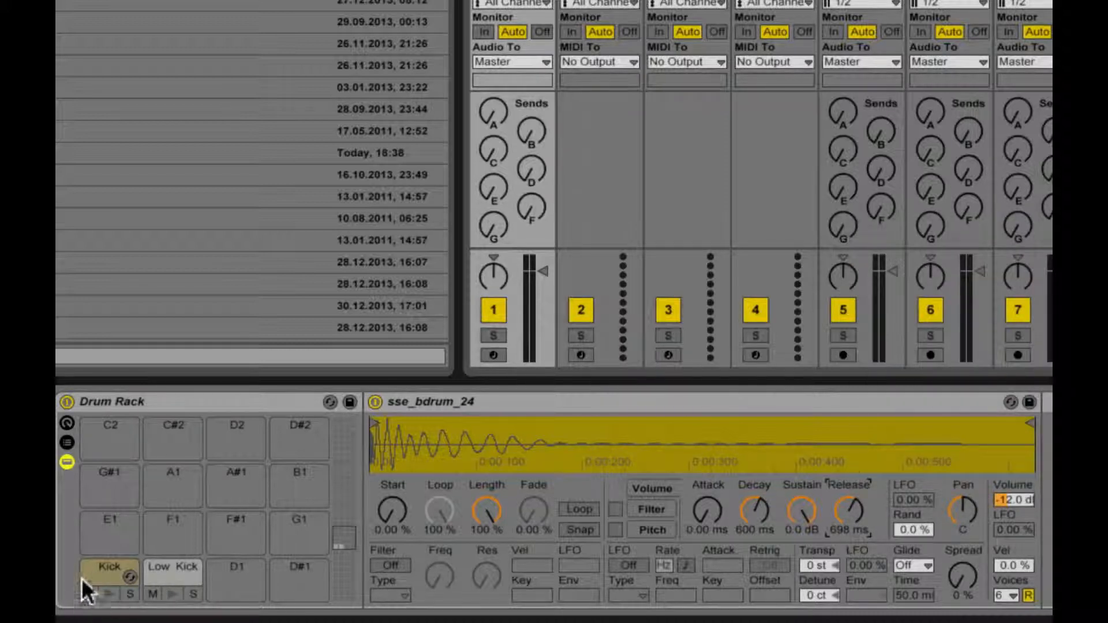
Step: Set the Kick sampler's Spread to 41 % and copy that value to its sibling pad
{"action": "mouse_move", "coordinate": [958, 576]}
{"action": "left_mouse_down"}
{"action": "mouse_move", "coordinate": [958, 567]}
{"action": "mouse_move", "coordinate": [962, 580]}
{"action": "left_mouse_up"}
{"action": "right_click", "coordinate": [960, 580]}
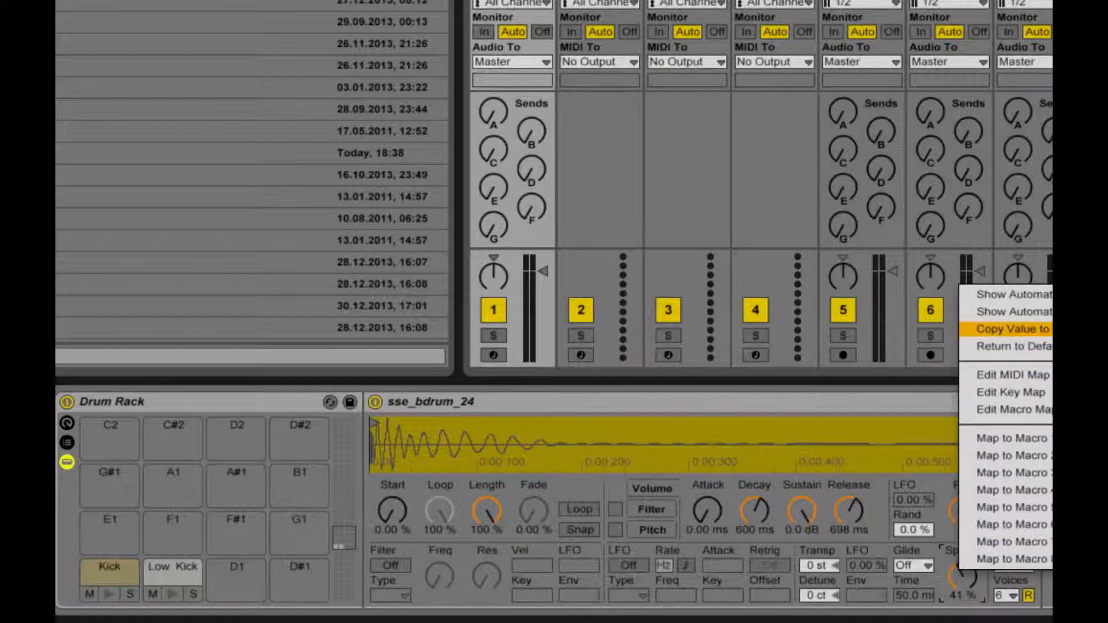
{"action": "left_click", "coordinate": [993, 329]}
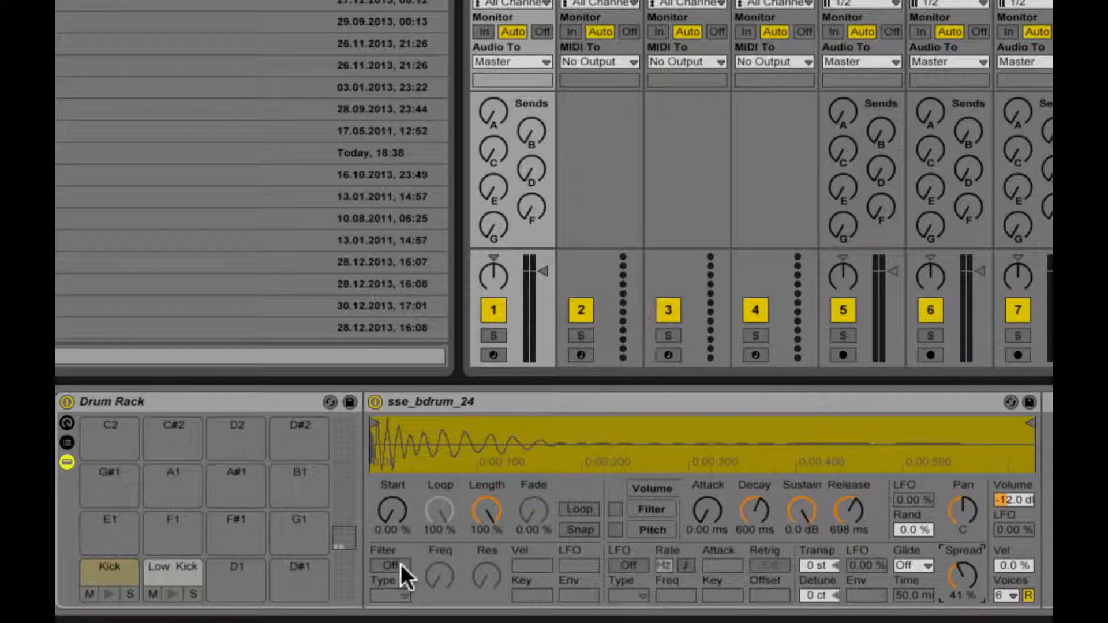
Step: Enable the Kick sampler's filter as HP12 with its frequency at 58.2 Hz
{"action": "left_click", "coordinate": [400, 564]}
{"action": "left_click", "coordinate": [406, 594]}
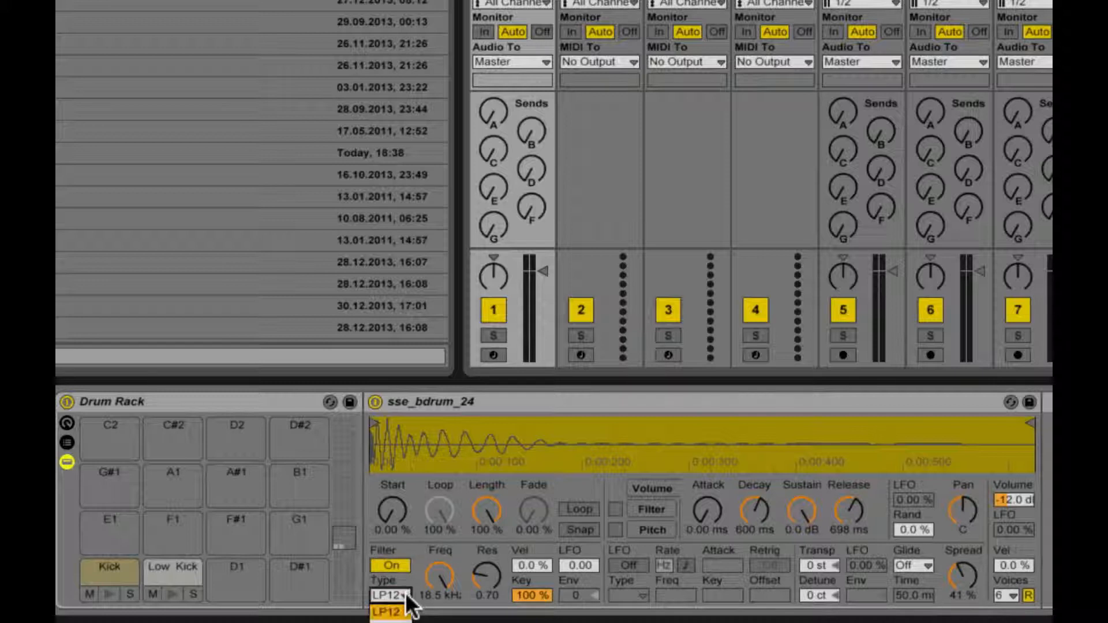
{"action": "left_click", "coordinate": [391, 622]}
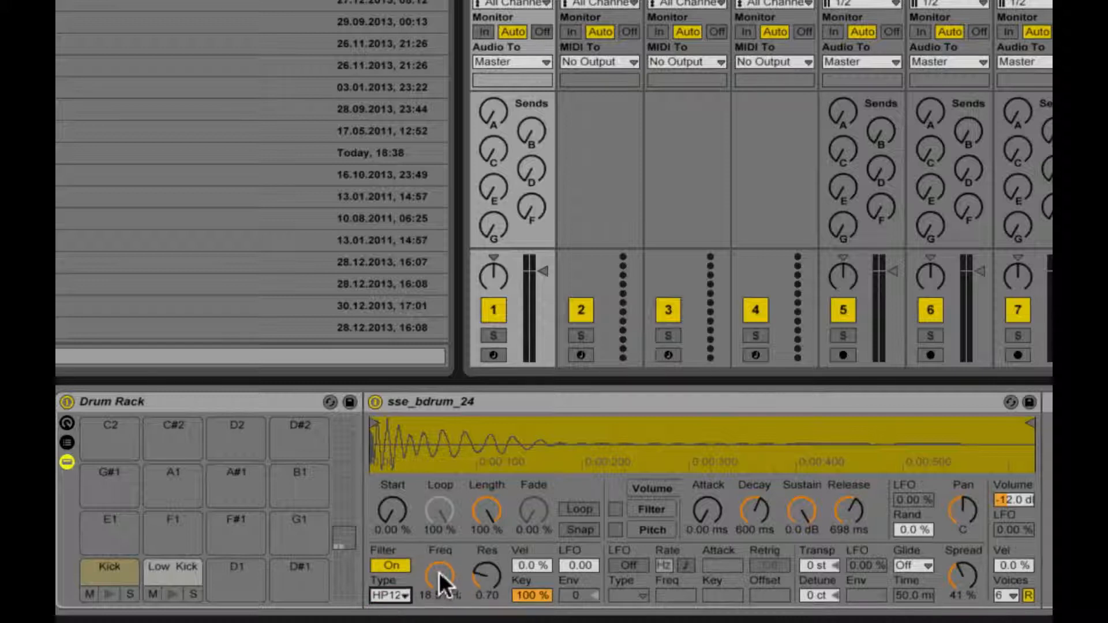
{"action": "mouse_move", "coordinate": [440, 576]}
{"action": "left_mouse_down"}
{"action": "mouse_move", "coordinate": [441, 622]}
{"action": "mouse_move", "coordinate": [441, 583]}
{"action": "mouse_move", "coordinate": [441, 597]}
{"action": "left_mouse_up"}
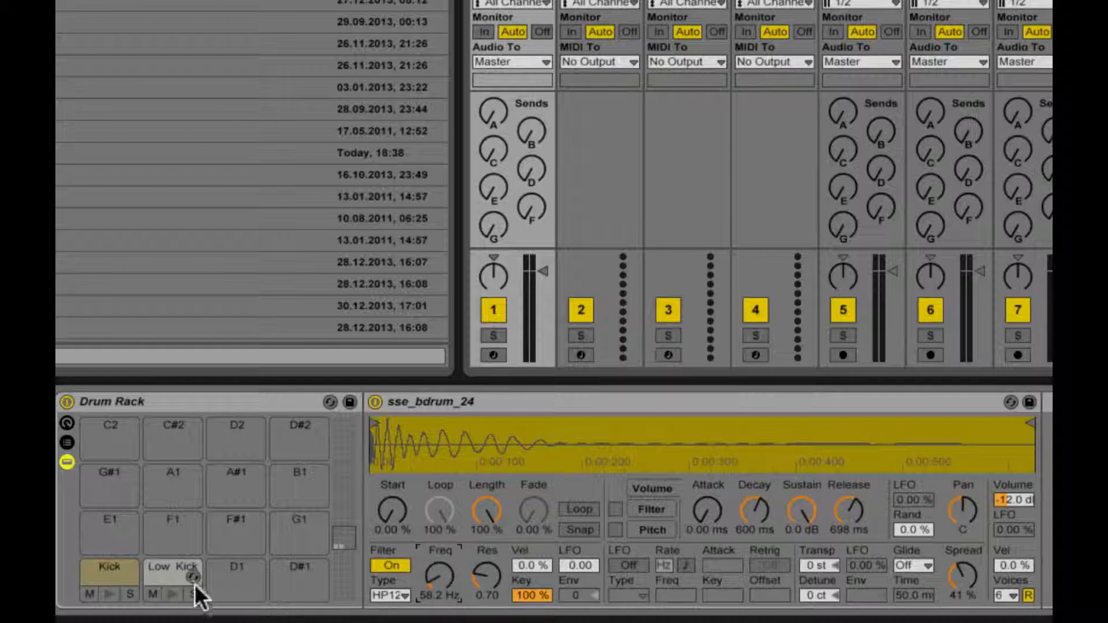
Step: Set the Low Kick sampler's filter to HP24 at 45.1 Hz and preview both kick pads
{"action": "left_click", "coordinate": [162, 569]}
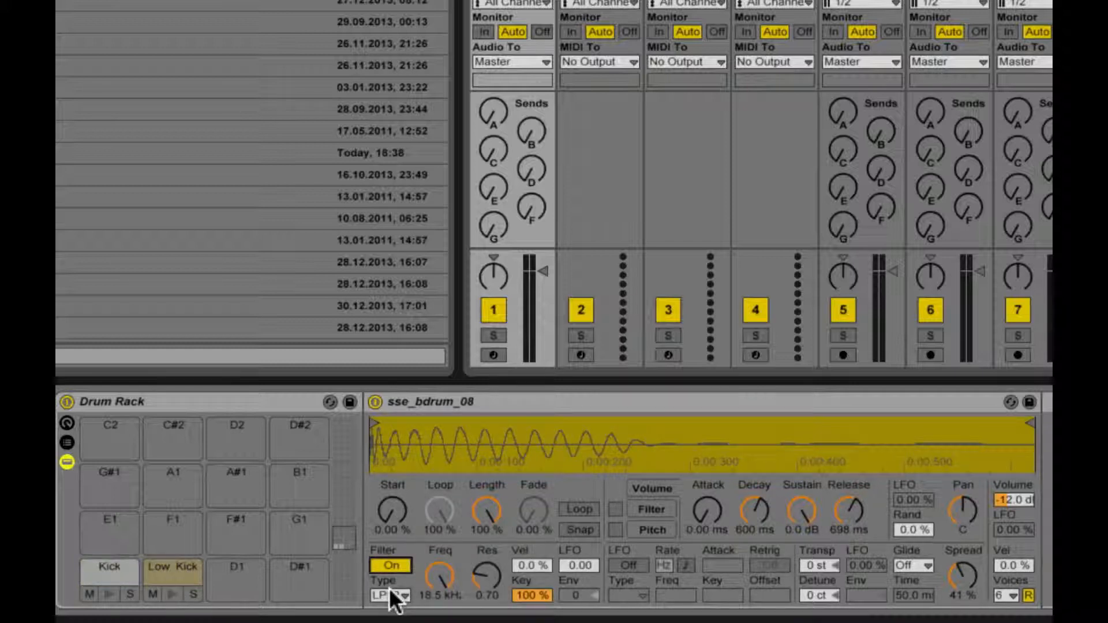
{"action": "left_click", "coordinate": [388, 596]}
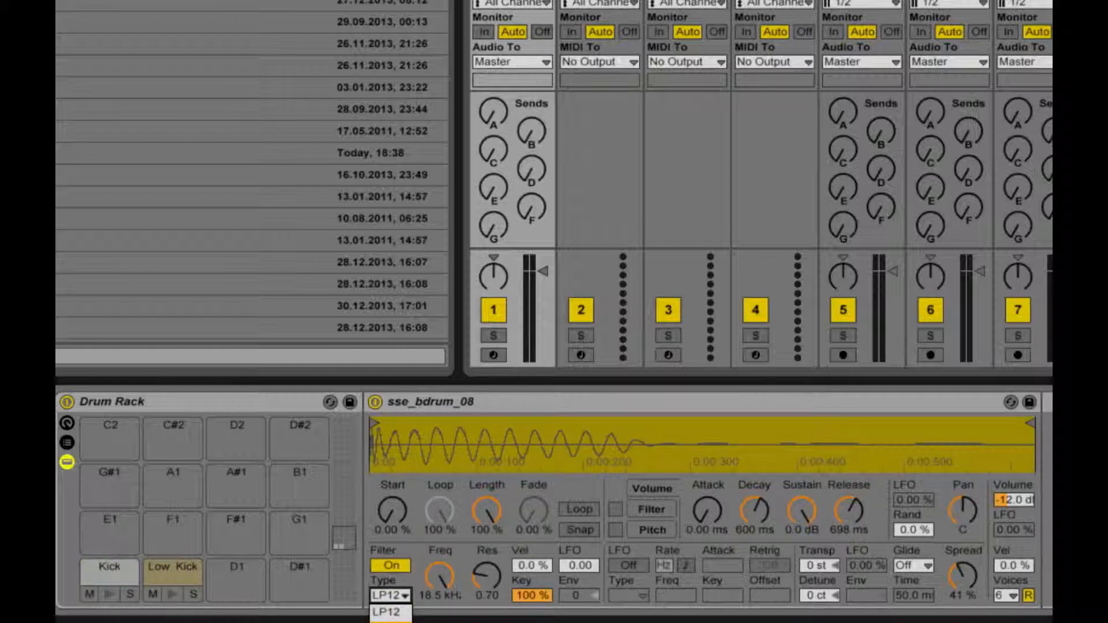
{"action": "left_click", "coordinate": [390, 622]}
{"action": "left_click_drag", "start_coordinate": [437, 577], "coordinate": [438, 620]}
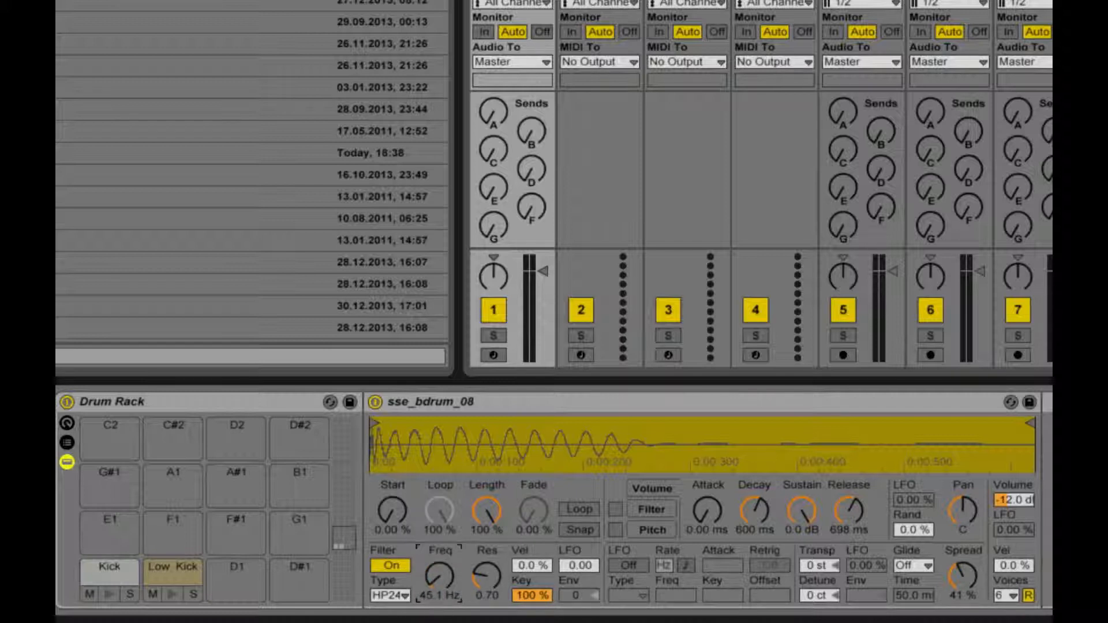
{"action": "left_click", "coordinate": [173, 595]}
{"action": "left_click", "coordinate": [111, 594]}
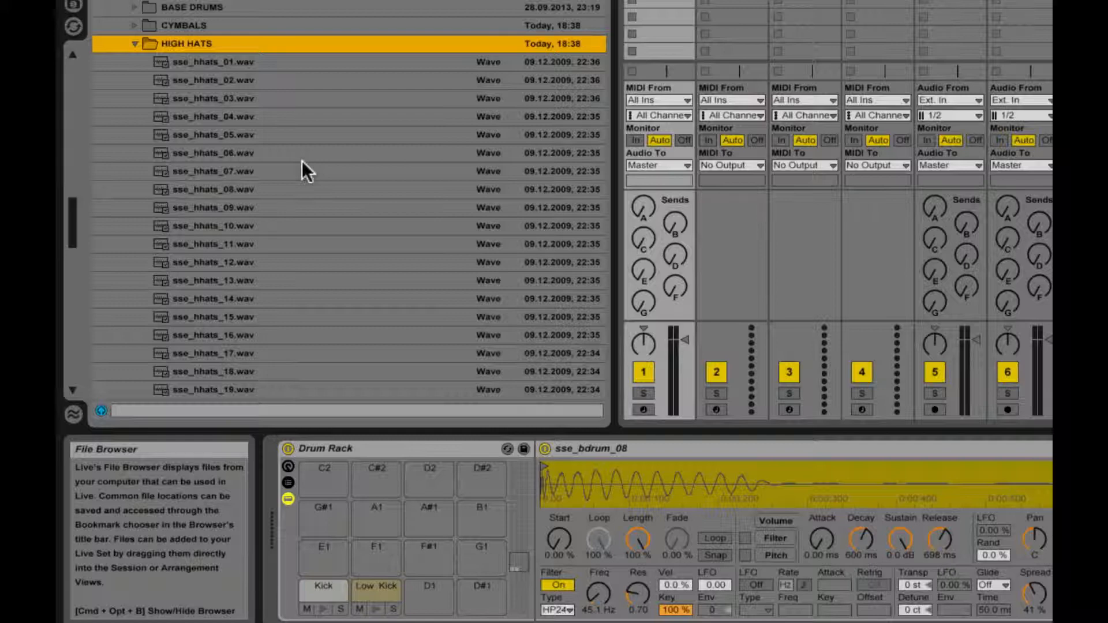
Step: Audition high hat samples 14 to 16 and load sse_hhats_16.wav onto the G#1 pad
{"action": "scroll", "coordinate": [303, 161], "scroll_direction": "down", "scroll_amount": 2}
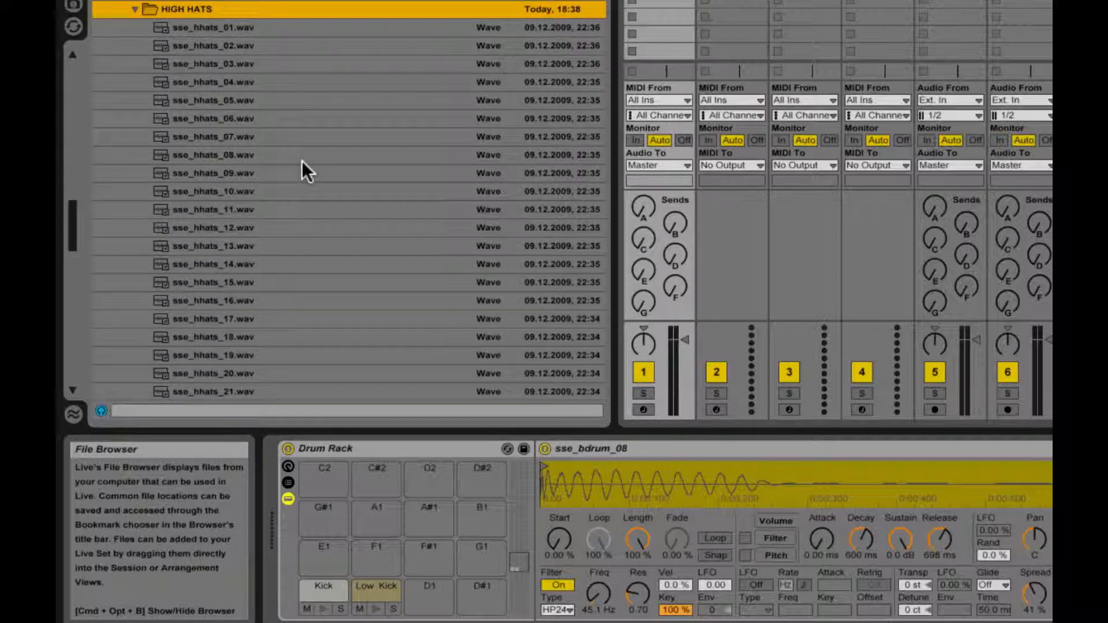
{"action": "scroll", "coordinate": [268, 193], "scroll_direction": "down", "scroll_amount": 4}
{"action": "left_click", "coordinate": [261, 194]}
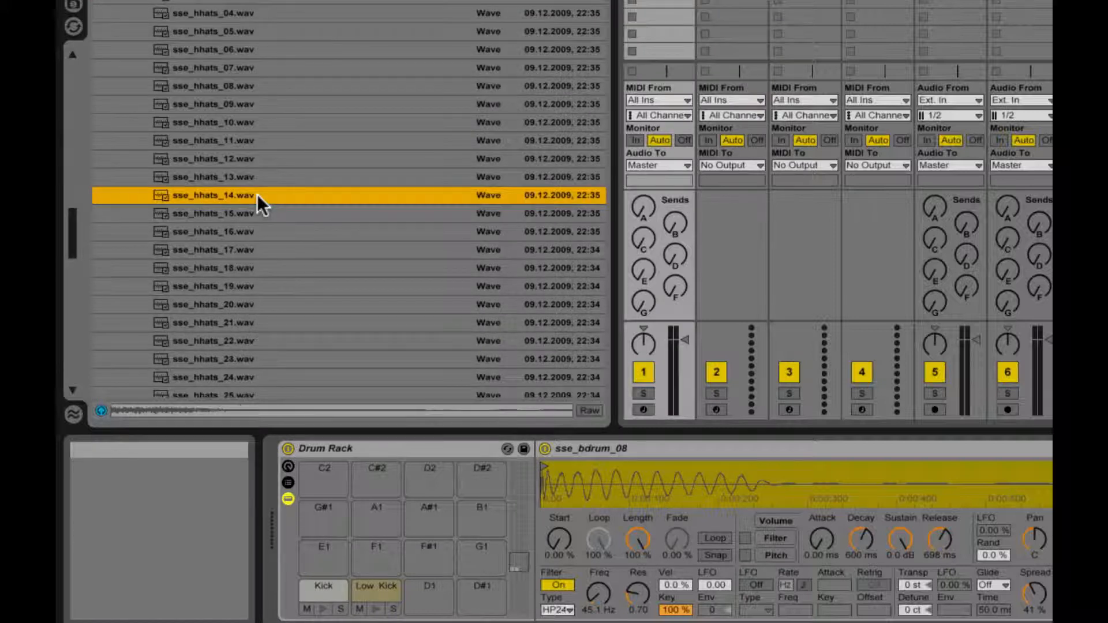
{"action": "key", "text": "Down"}
{"action": "key", "text": "Down"}
{"action": "key", "text": "Up"}
{"action": "key", "text": "Down"}
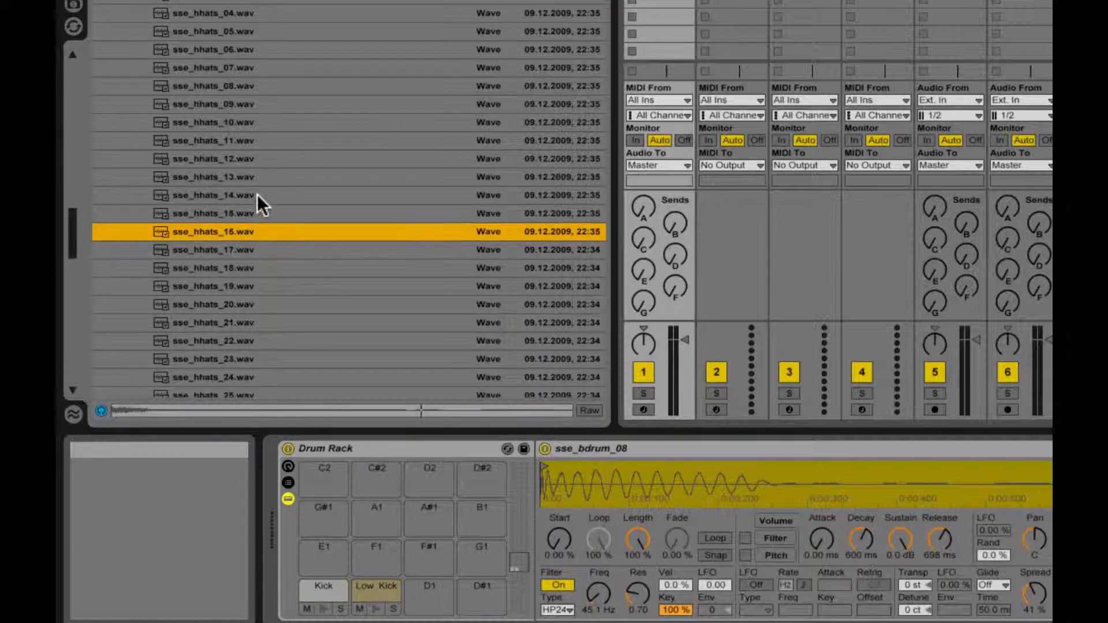
{"action": "left_click_drag", "start_coordinate": [245, 228], "coordinate": [322, 515]}
Step: Audition the high hat samples from 17 to 32 and load sse_hhats_31.wav onto the A1 pad
{"action": "left_click", "coordinate": [229, 248]}
{"action": "key", "text": "Down"}
{"action": "key", "text": "Down"}
{"action": "key", "text": "Down"}
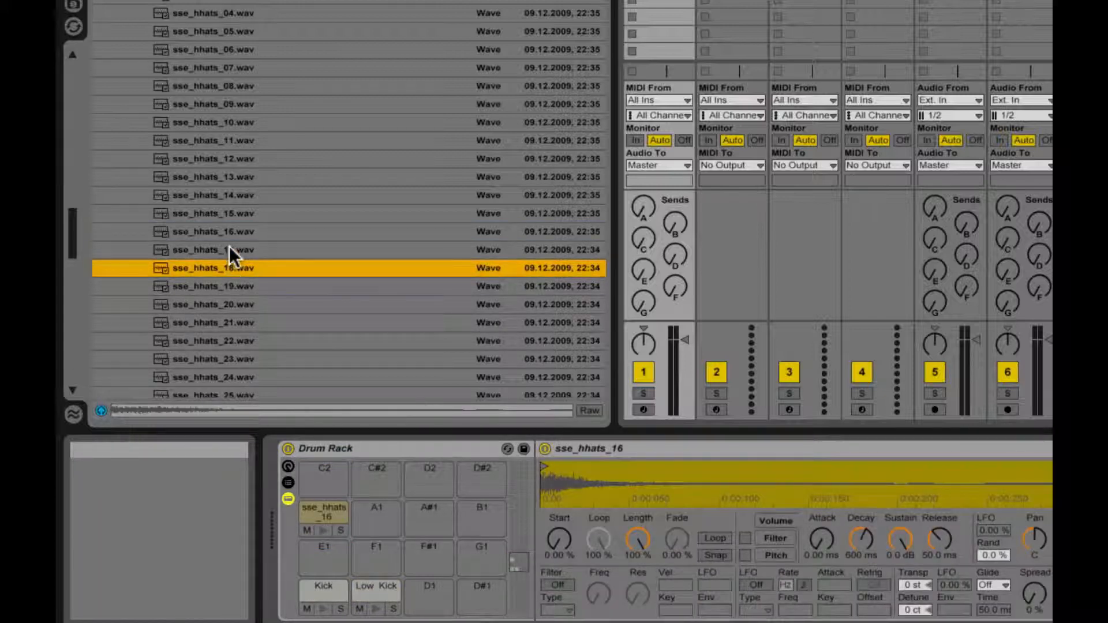
{"action": "key", "text": "Down"}
{"action": "key", "text": "Down"}
{"action": "key", "text": "Down"}
{"action": "key", "text": "Down"}
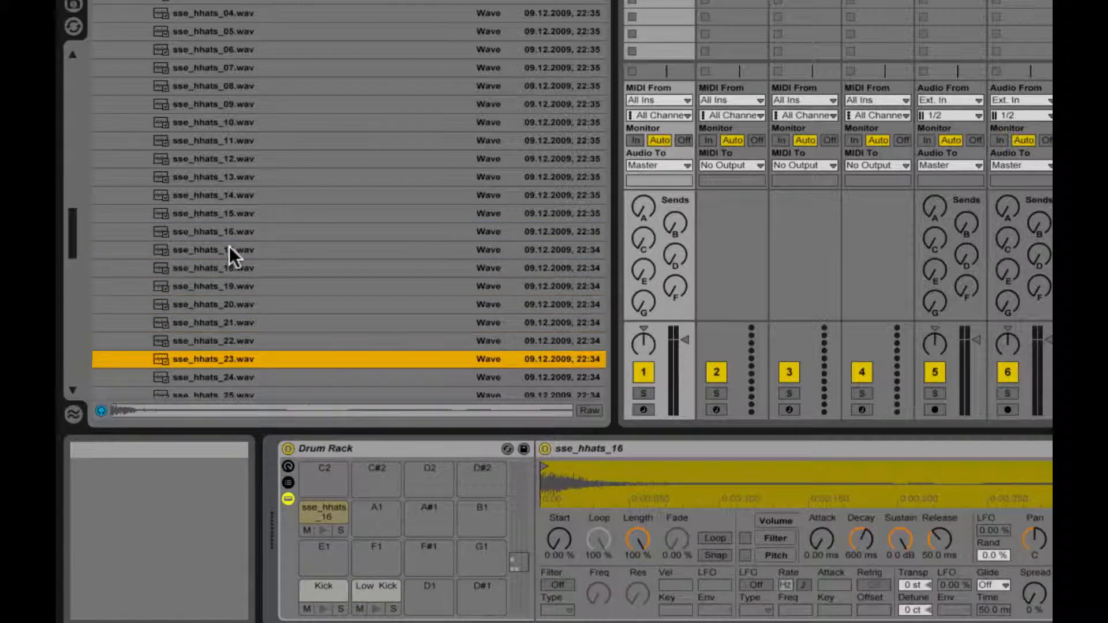
{"action": "key", "text": "Down"}
{"action": "key", "text": "Down"}
{"action": "key", "text": "Down"}
{"action": "key", "text": "Down"}
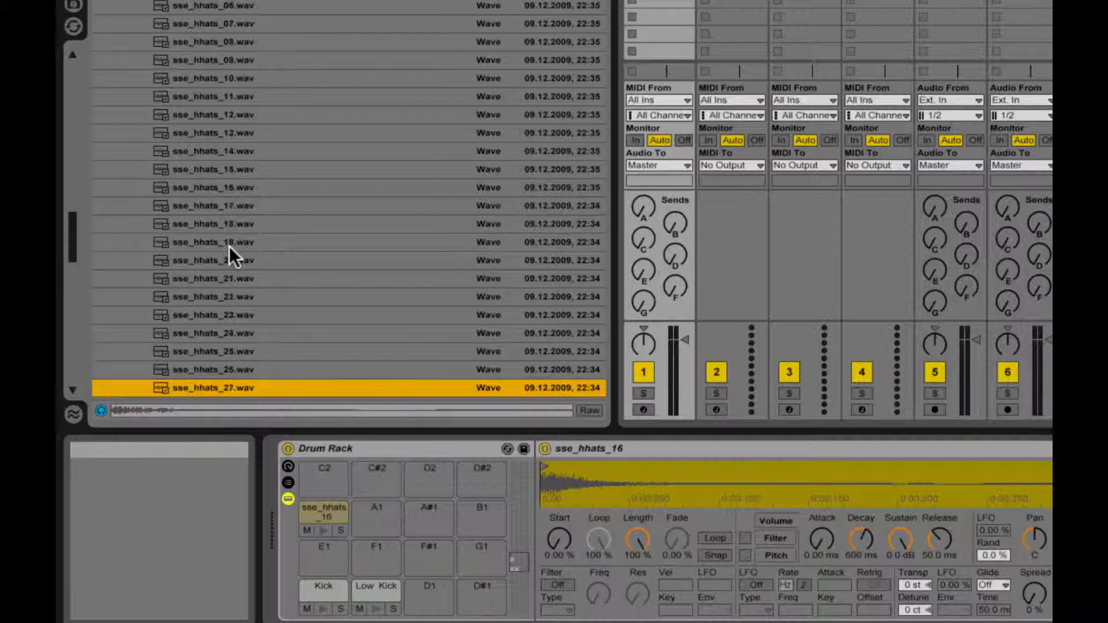
{"action": "key", "text": "Down"}
{"action": "key", "text": "Down"}
{"action": "key", "text": "Down"}
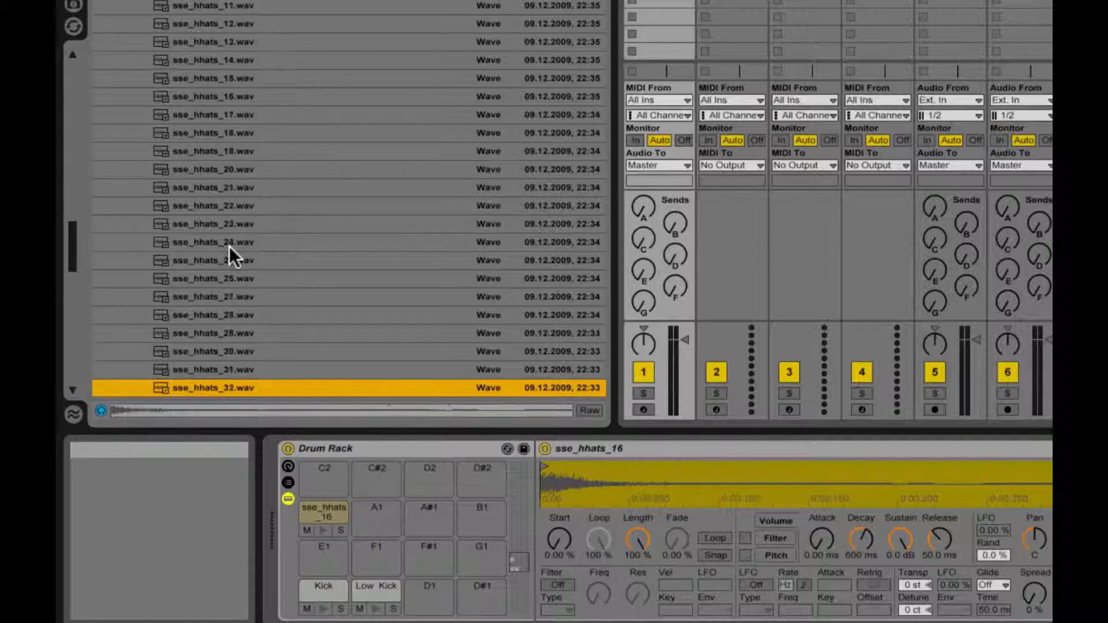
{"action": "left_click_drag", "start_coordinate": [223, 367], "coordinate": [380, 518]}
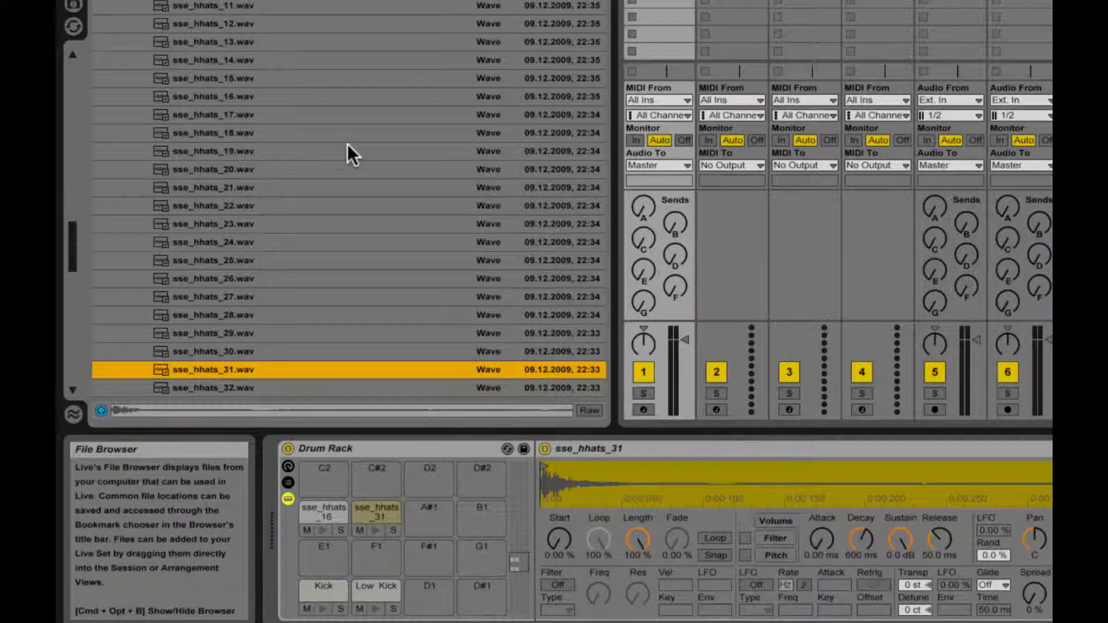
Step: Audition high hat samples 34 to 37 and load sse_hhats_37.wav onto the A#1 pad
{"action": "scroll", "coordinate": [348, 144], "scroll_direction": "down", "scroll_amount": 3}
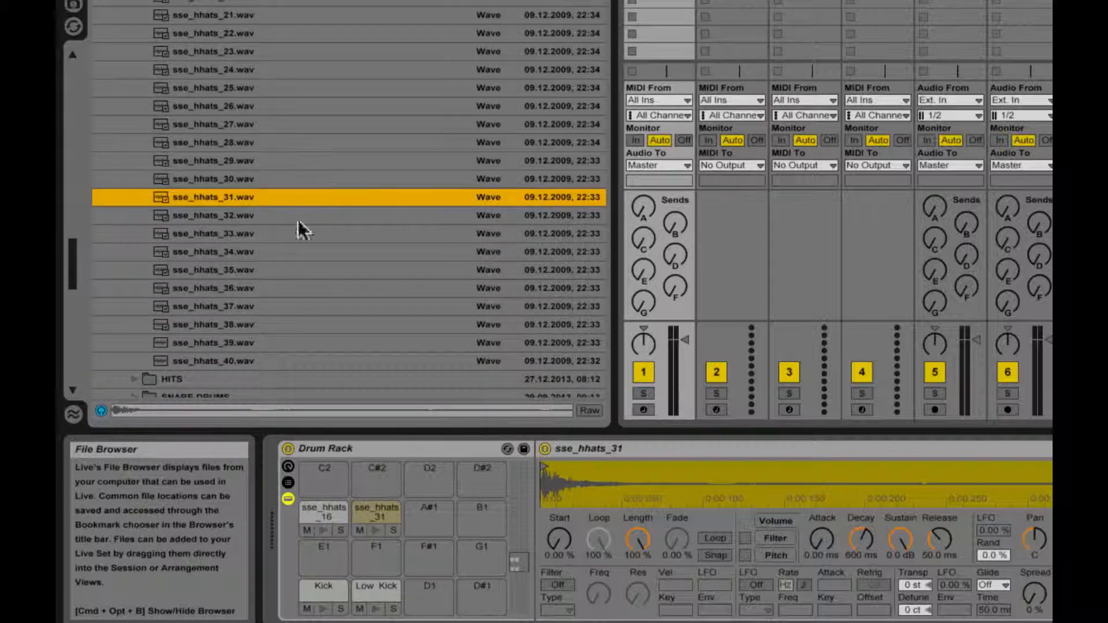
{"action": "left_click", "coordinate": [263, 251]}
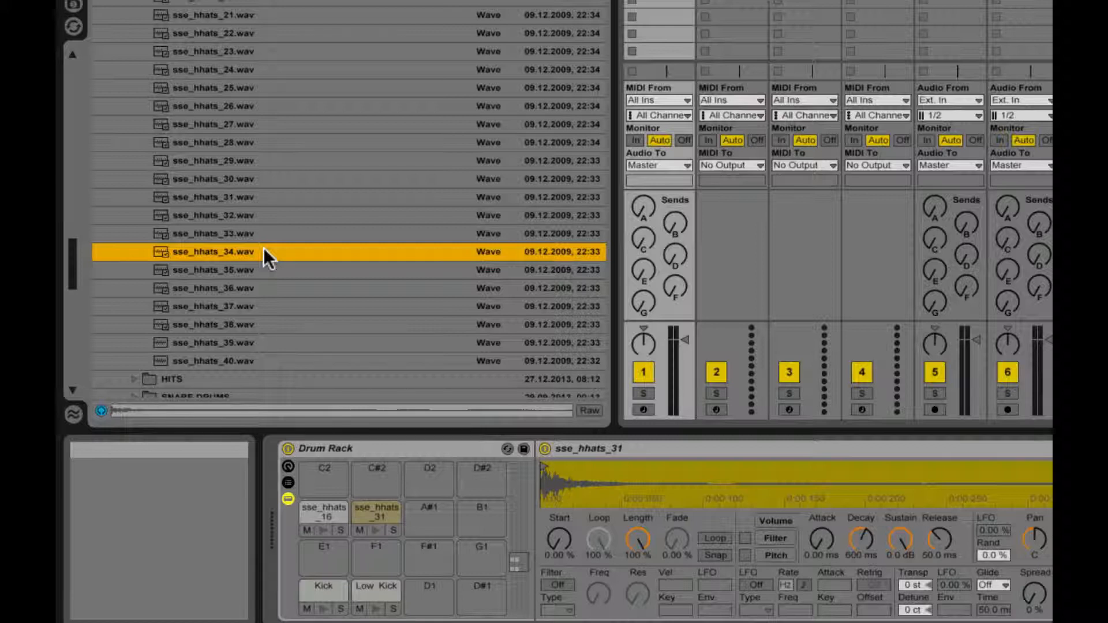
{"action": "key", "text": "Down"}
{"action": "key", "text": "Down"}
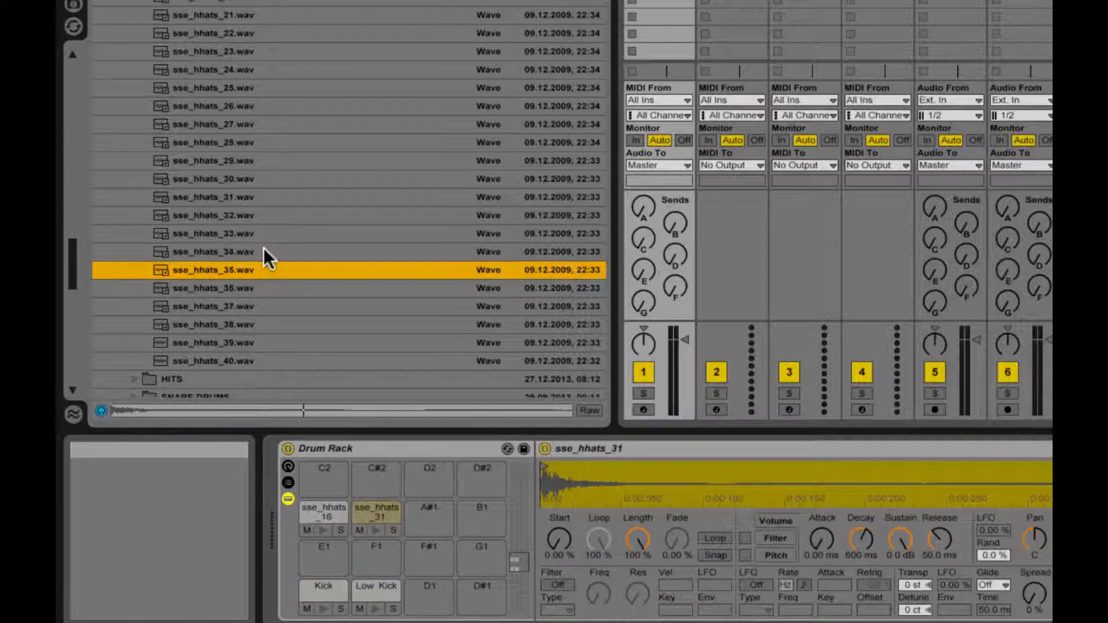
{"action": "key", "text": "Down"}
{"action": "key", "text": "Up"}
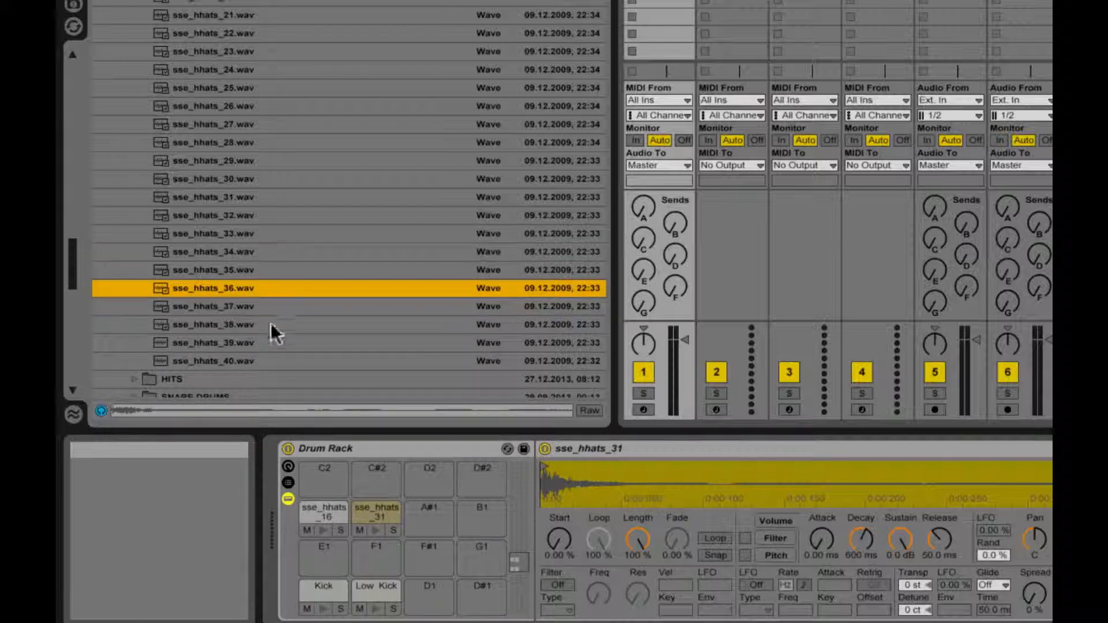
{"action": "key", "text": "Down"}
{"action": "left_click_drag", "start_coordinate": [262, 306], "coordinate": [429, 514]}
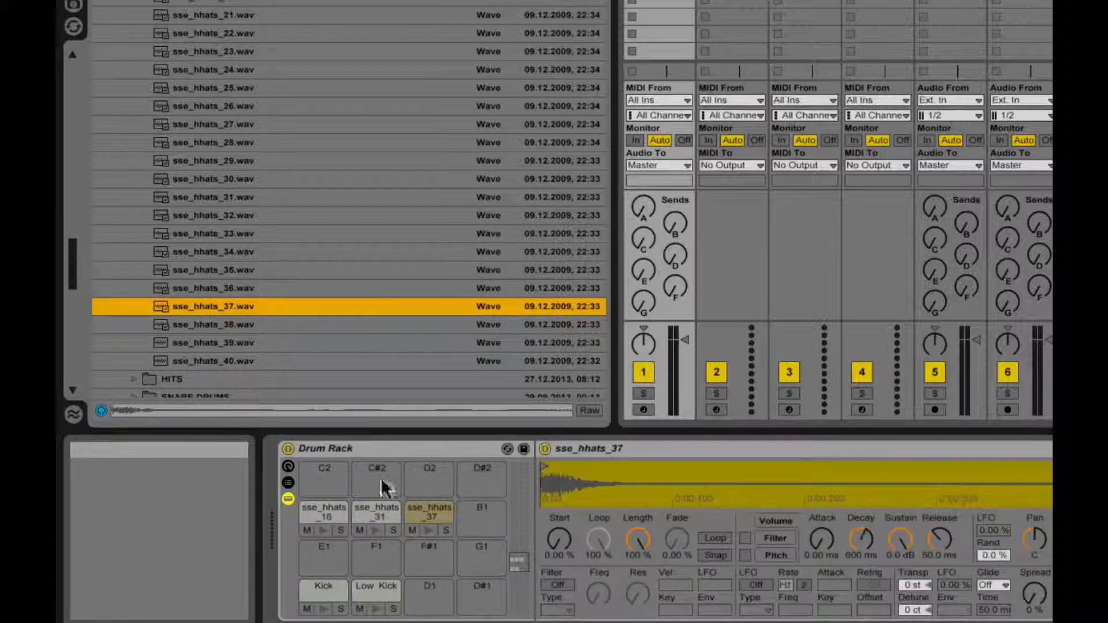
Step: Audition sse_hhats_40.wav and load it onto the B1 pad of the Drum Rack
{"action": "scroll", "coordinate": [176, 173], "scroll_direction": "down", "scroll_amount": 2}
{"action": "left_click", "coordinate": [229, 327]}
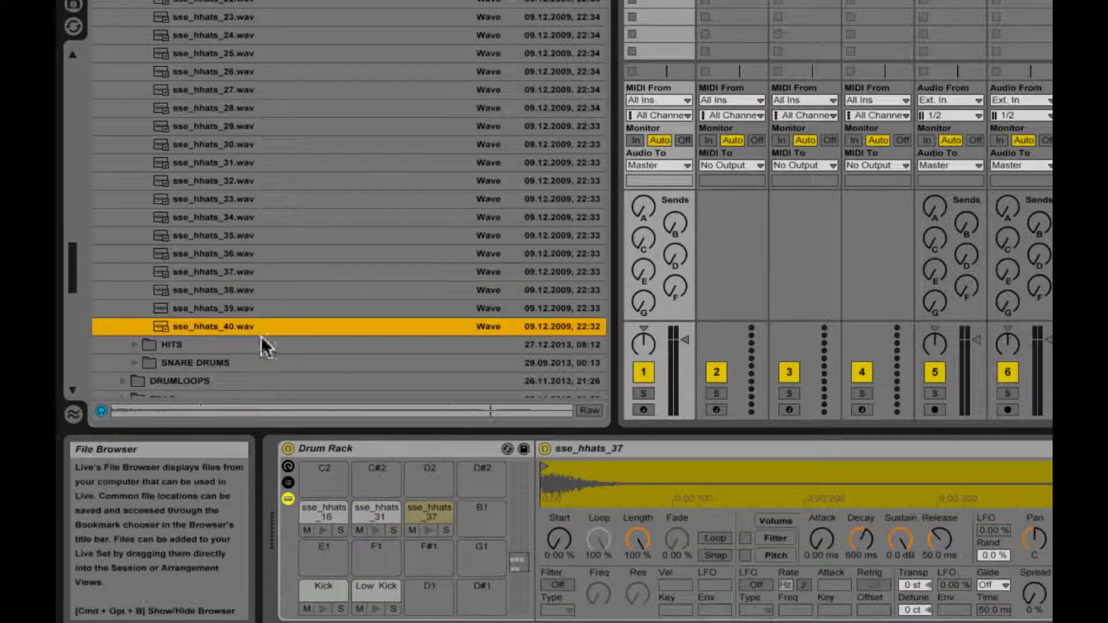
{"action": "left_click_drag", "start_coordinate": [212, 327], "coordinate": [488, 525]}
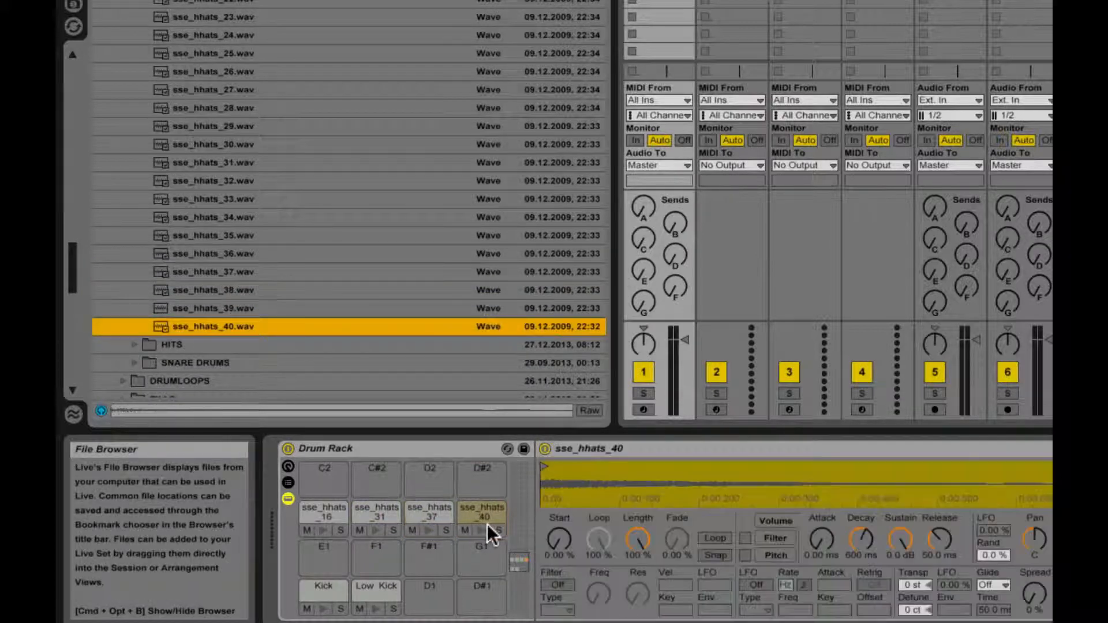
Step: Rename the four high hat pads from G#1 to B1 as Hat 1, Hat 2, Hat 3 and Hat 4
{"action": "left_click", "coordinate": [318, 510]}
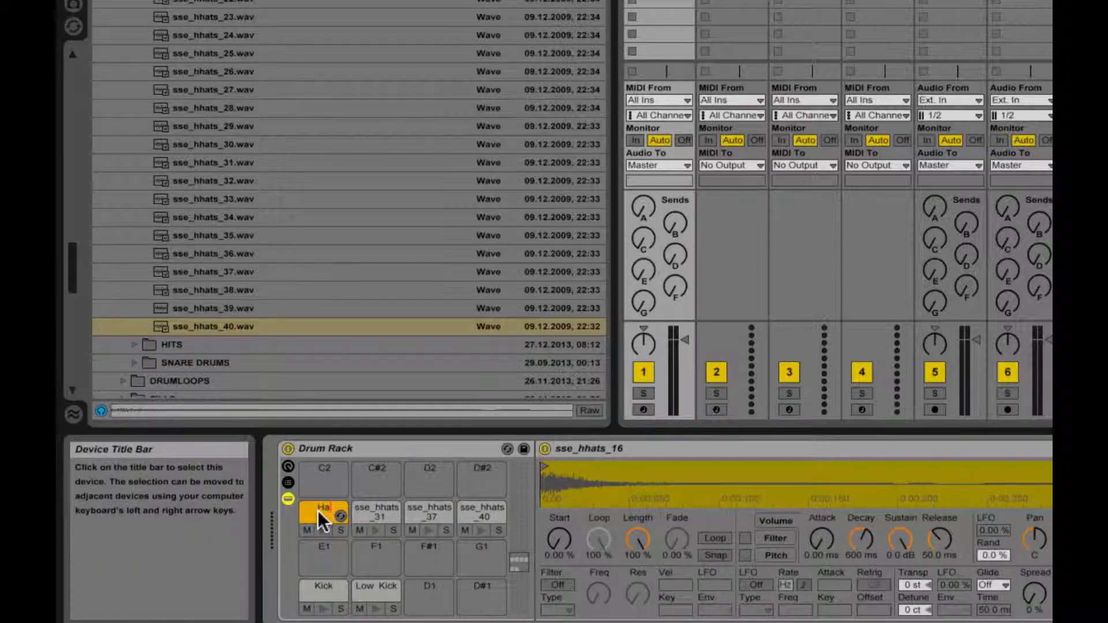
{"action": "left_click", "coordinate": [366, 503]}
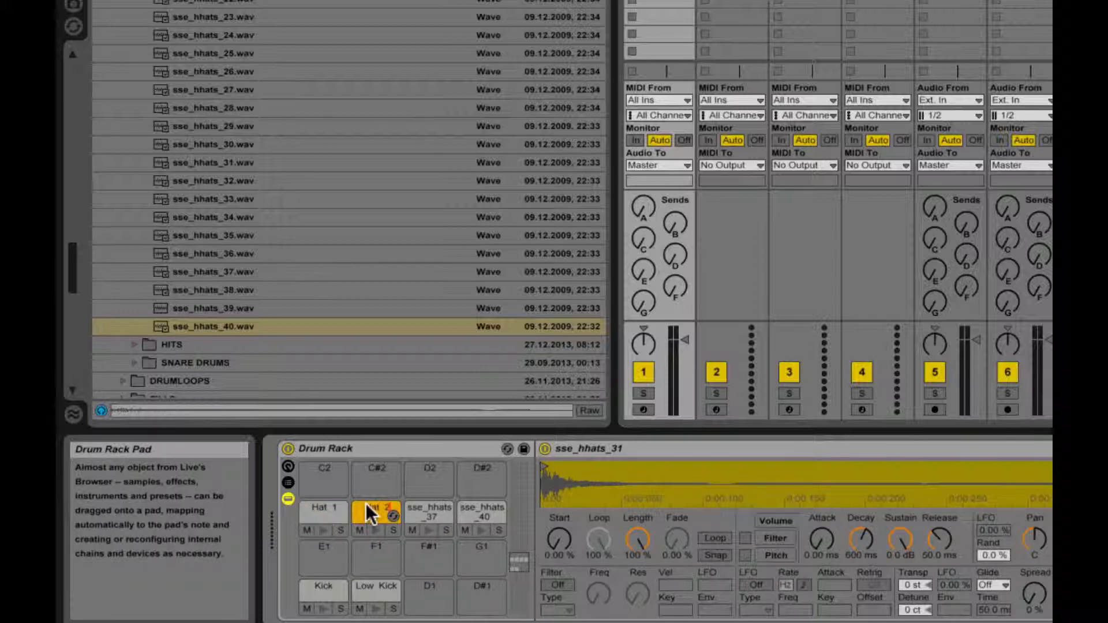
{"action": "left_click", "coordinate": [425, 508]}
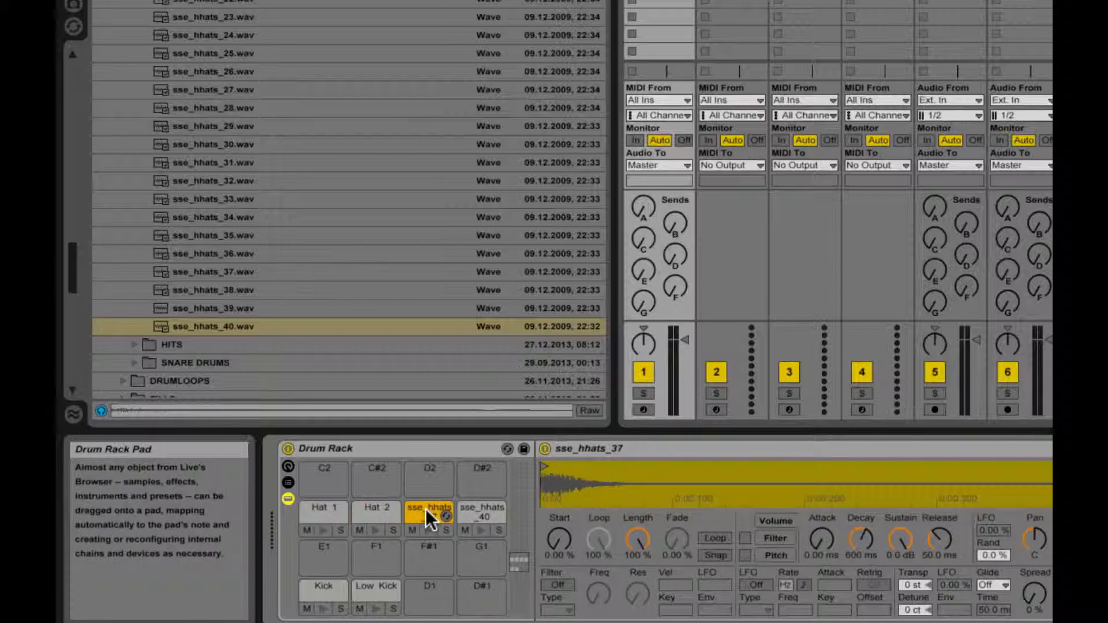
{"action": "left_click", "coordinate": [461, 511]}
{"action": "type", "text": "Hat 4"}
{"action": "key", "text": "Return"}
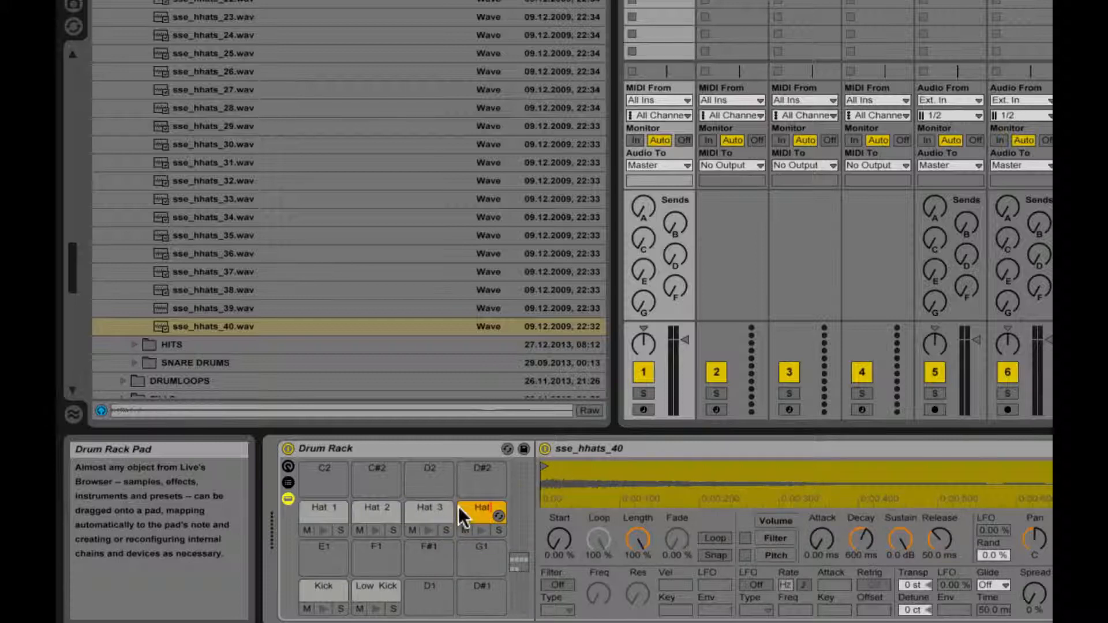
Step: Trim the end of the Hat 1 sample to about 0.2 s and preview the pad
{"action": "left_click", "coordinate": [321, 511]}
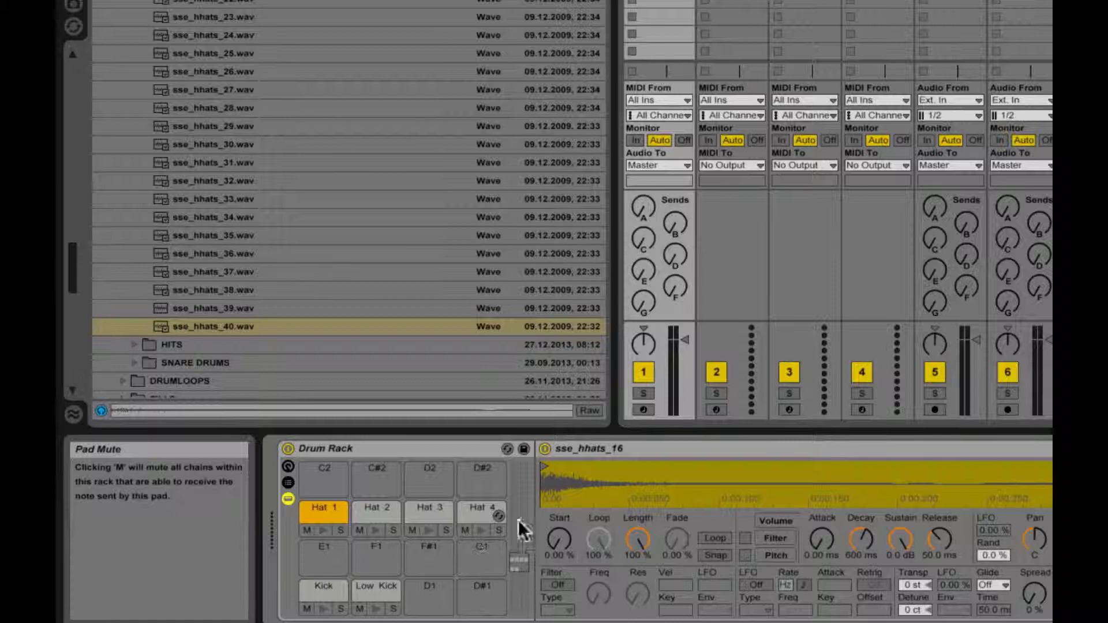
{"action": "left_click", "coordinate": [321, 529]}
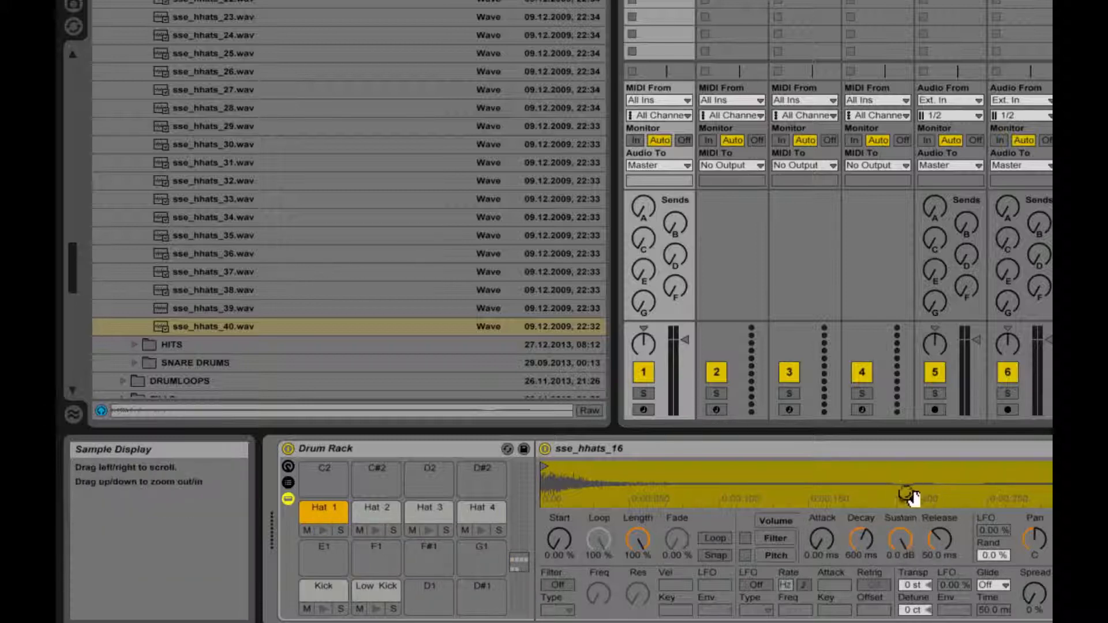
{"action": "left_click_drag", "start_coordinate": [923, 477], "coordinate": [805, 487]}
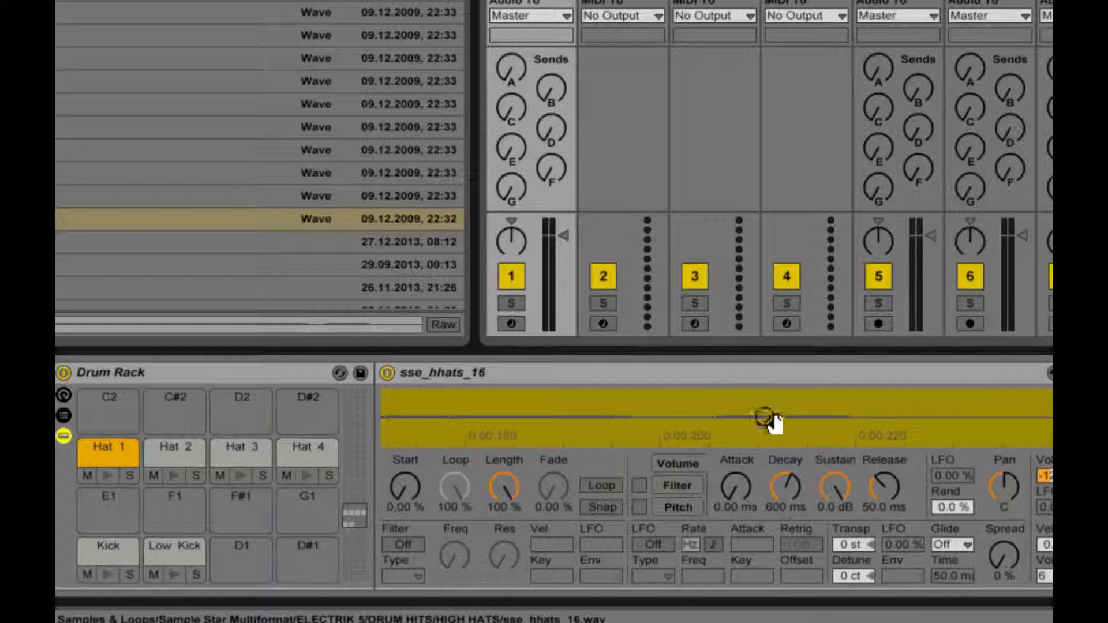
{"action": "left_click_drag", "start_coordinate": [725, 426], "coordinate": [854, 381]}
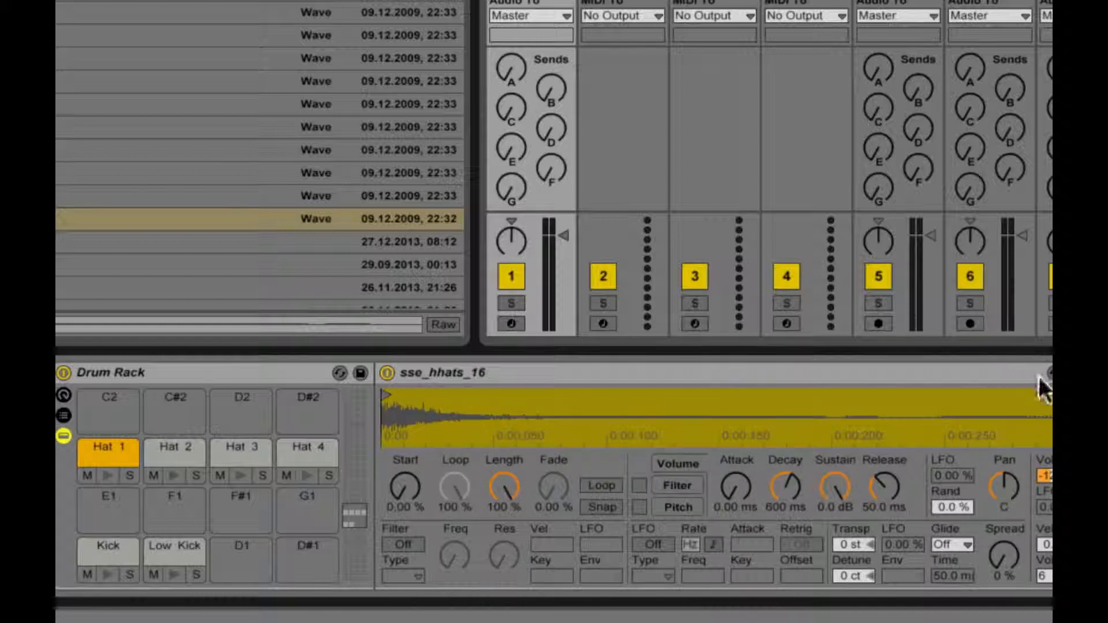
{"action": "left_click_drag", "start_coordinate": [1046, 394], "coordinate": [820, 408]}
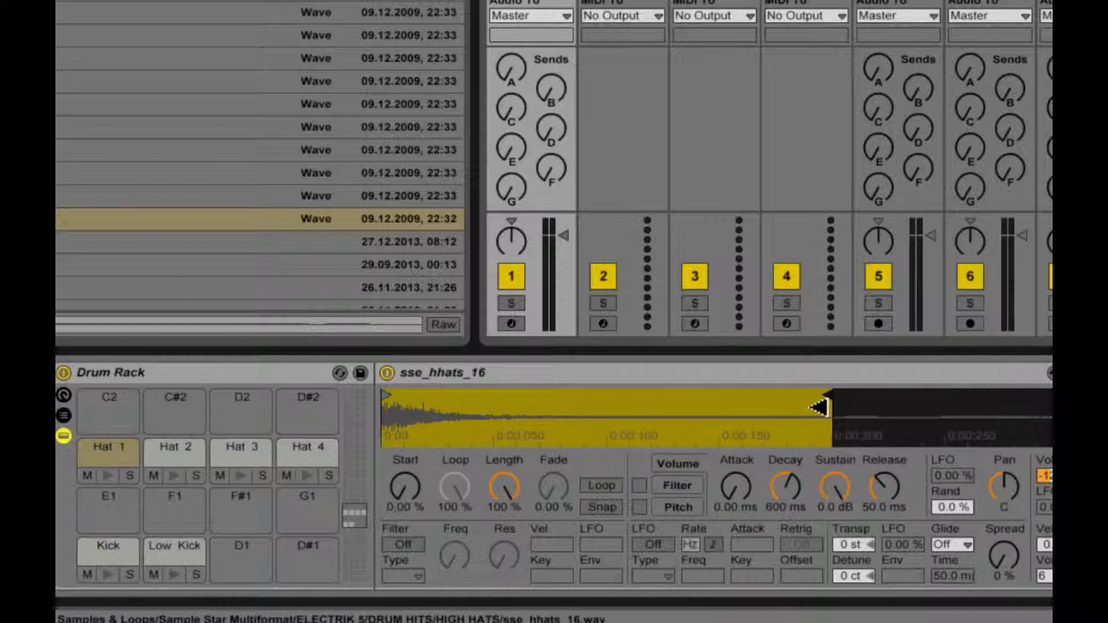
{"action": "left_click", "coordinate": [121, 448]}
{"action": "left_click", "coordinate": [105, 476]}
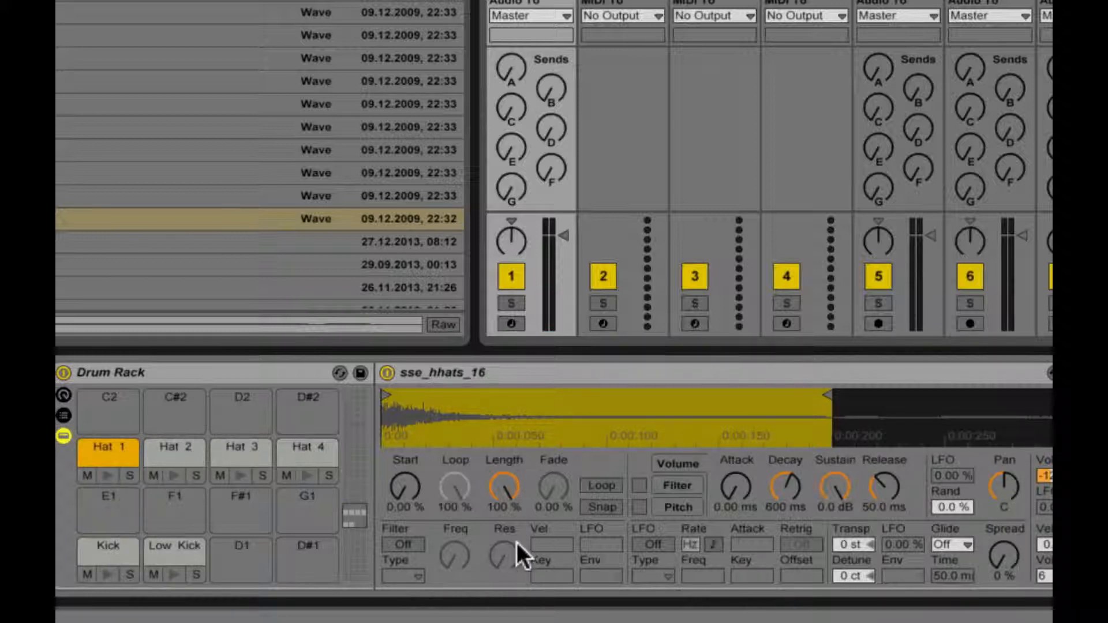
Step: Enable the Hat 1 sampler's filter as HP24 at 673 Hz and preview the pad
{"action": "left_click", "coordinate": [404, 544]}
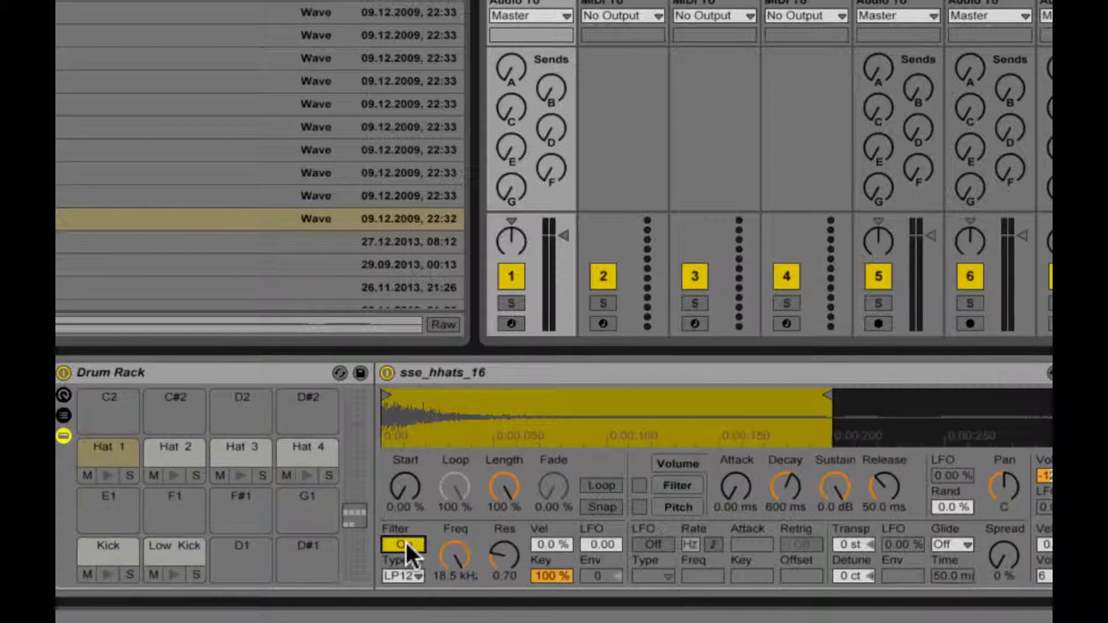
{"action": "left_click", "coordinate": [405, 575]}
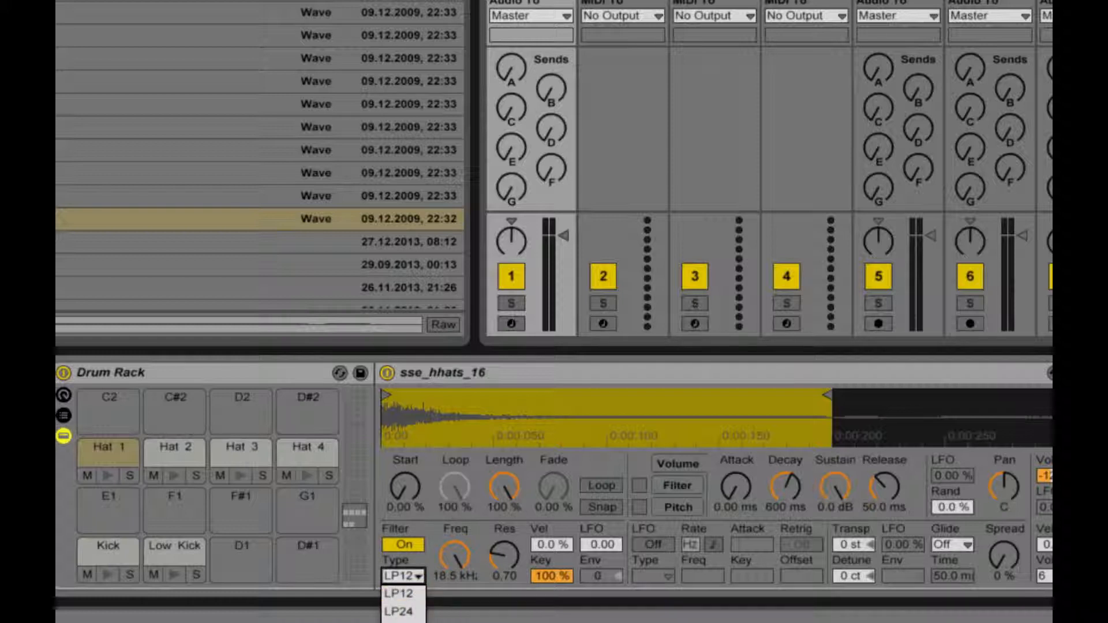
{"action": "left_click", "coordinate": [405, 622]}
{"action": "left_click_drag", "start_coordinate": [454, 553], "coordinate": [454, 614]}
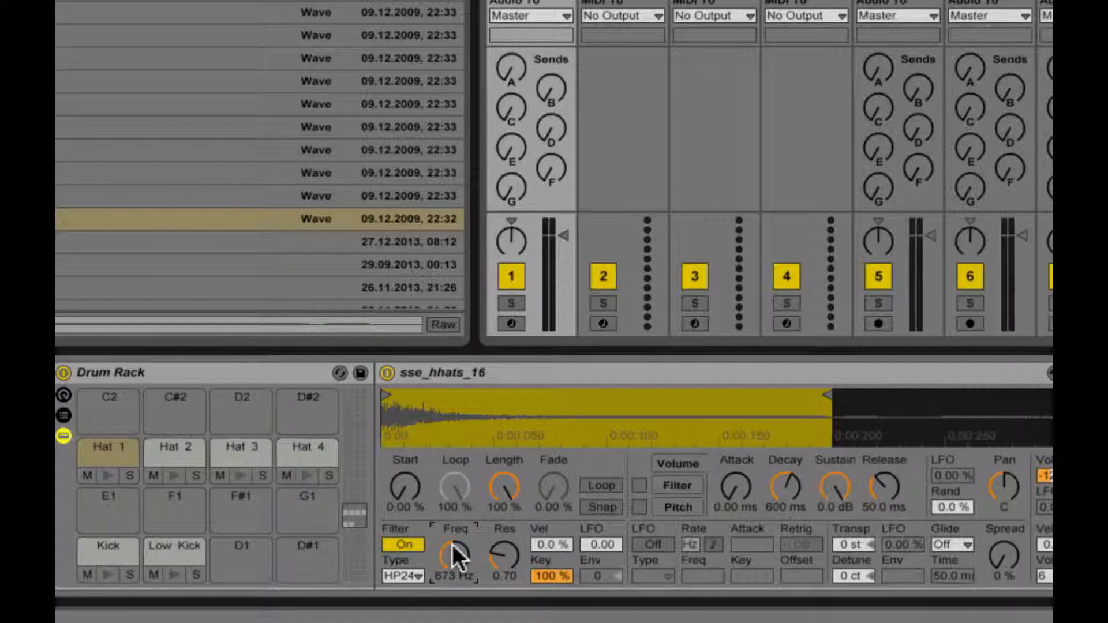
{"action": "left_click", "coordinate": [108, 475]}
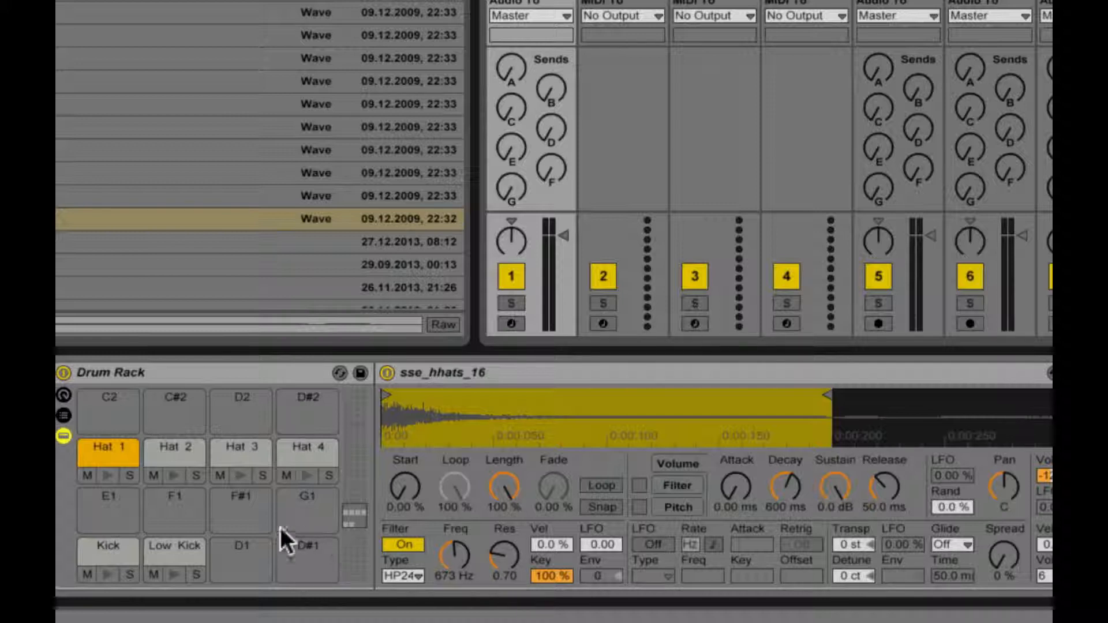
Step: Enable the Hat 2 sampler's filter as HP24 at 673 Hz, previewing the pad before and after
{"action": "left_click", "coordinate": [161, 446]}
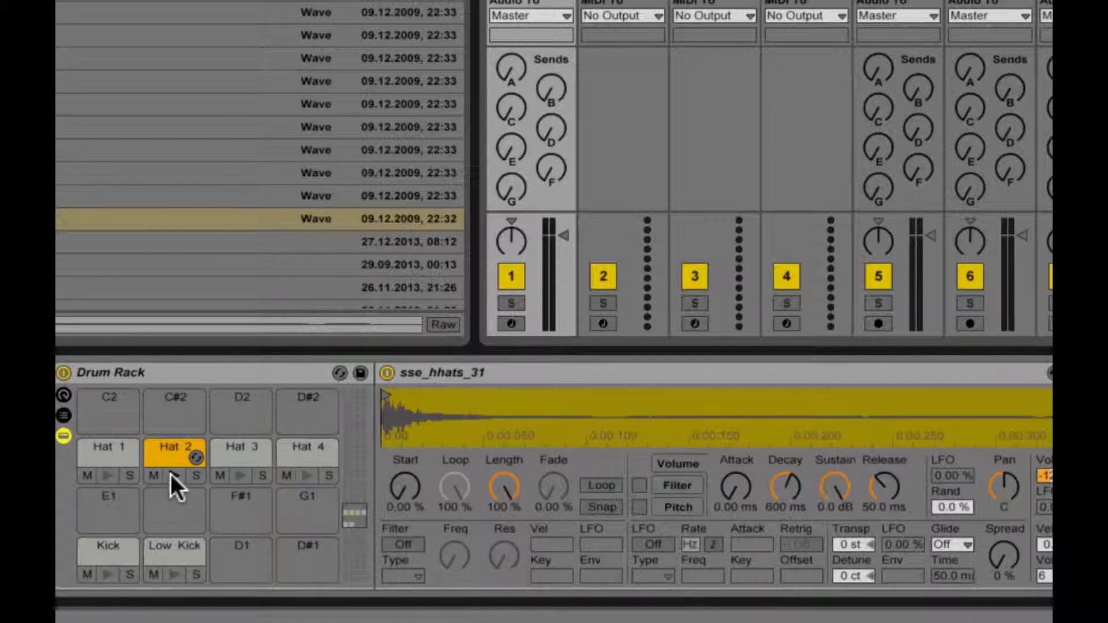
{"action": "left_click", "coordinate": [171, 475]}
{"action": "left_click", "coordinate": [171, 474]}
{"action": "left_click", "coordinate": [171, 475]}
{"action": "left_click", "coordinate": [171, 474]}
{"action": "left_click", "coordinate": [398, 545]}
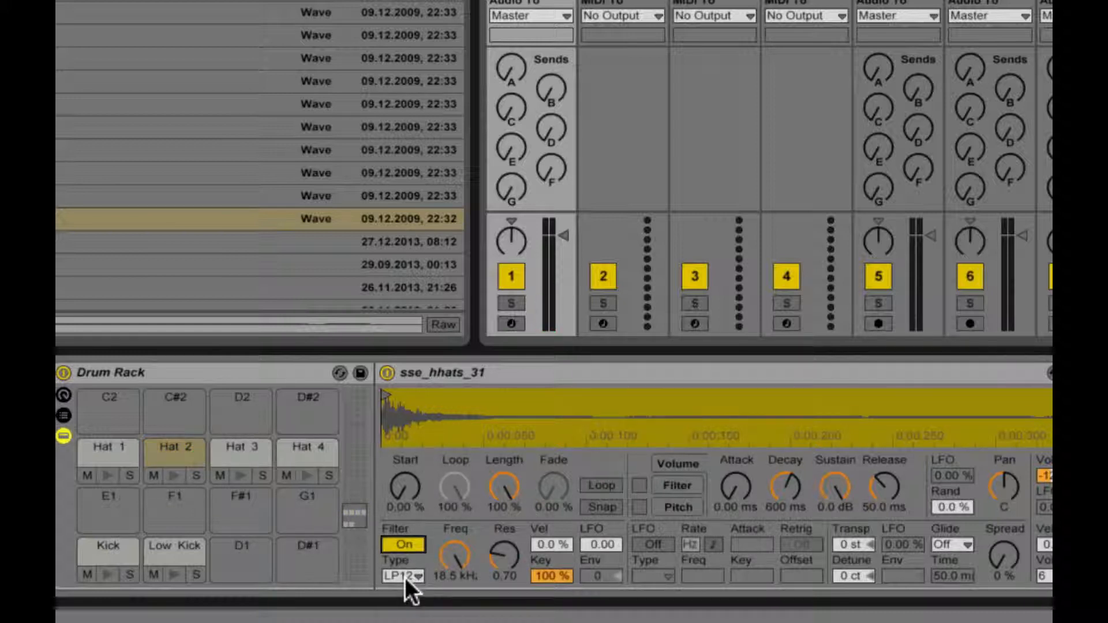
{"action": "left_click", "coordinate": [405, 577]}
{"action": "left_click", "coordinate": [403, 622]}
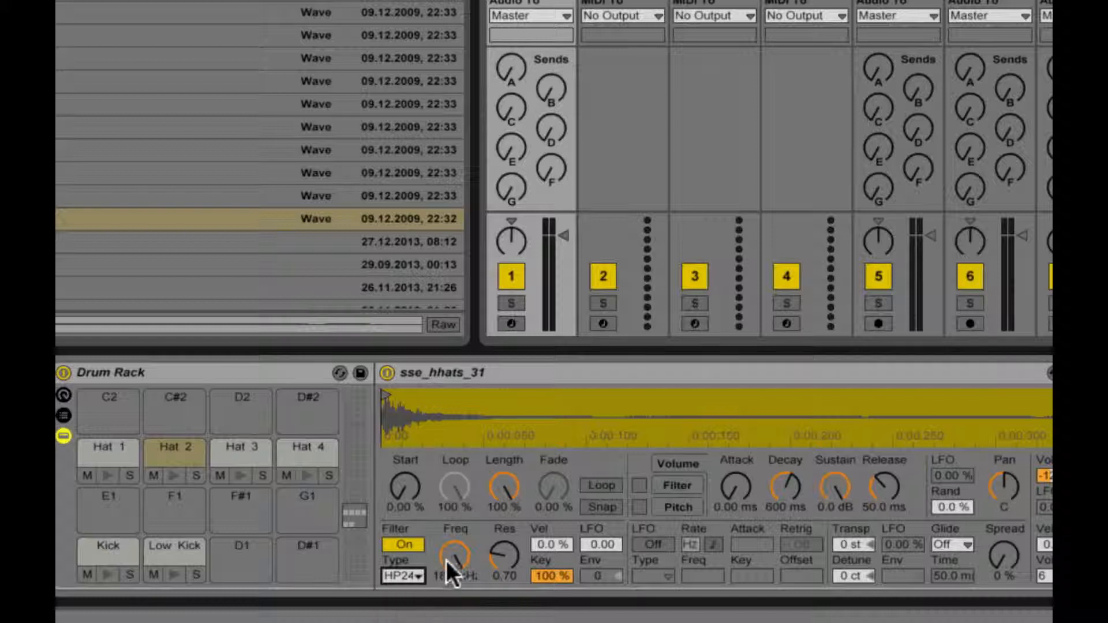
{"action": "left_click_drag", "start_coordinate": [449, 561], "coordinate": [450, 619]}
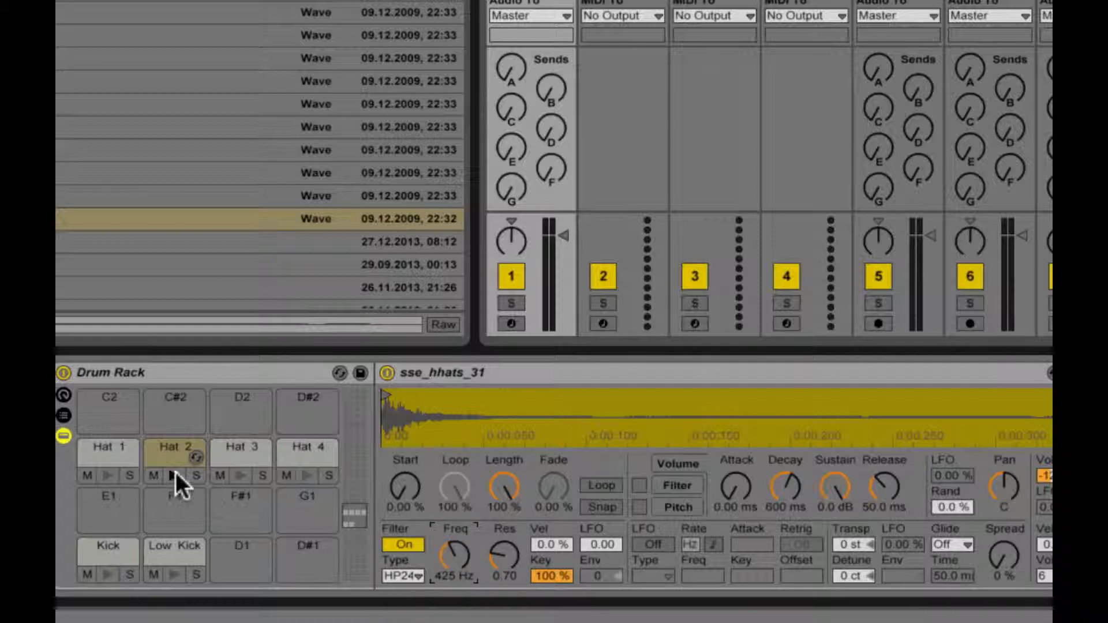
{"action": "left_click", "coordinate": [175, 475]}
{"action": "left_click_drag", "start_coordinate": [463, 551], "coordinate": [462, 534]}
{"action": "left_click", "coordinate": [173, 475]}
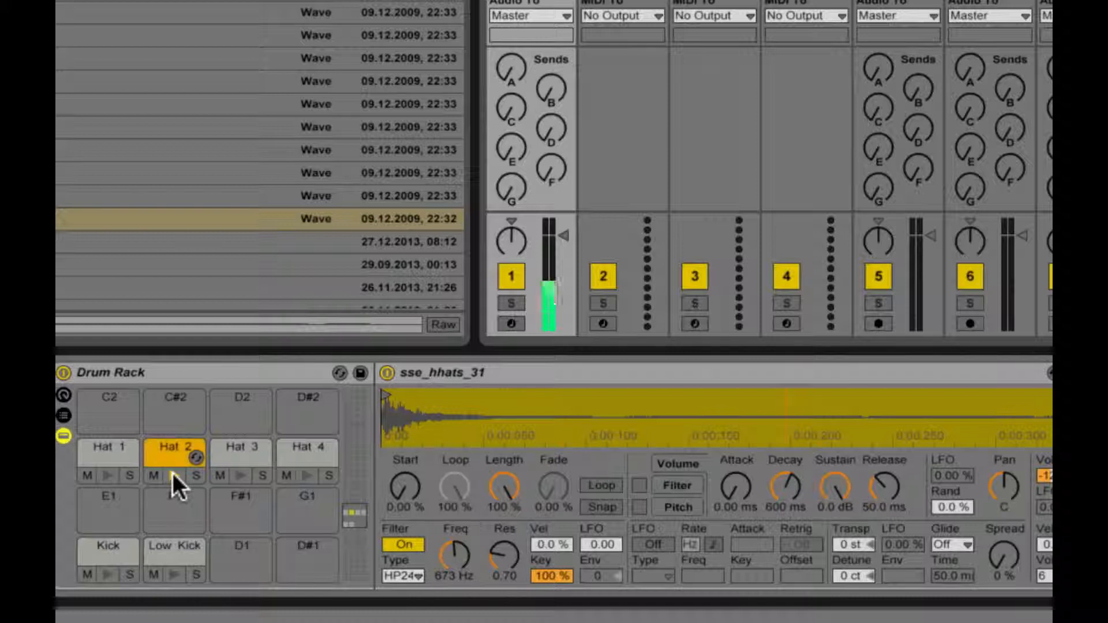
Step: Enable the Hat 3 sampler's filter as HP24 at 1.06 kHz and preview the pad
{"action": "left_click", "coordinate": [242, 451]}
{"action": "left_click", "coordinate": [404, 545]}
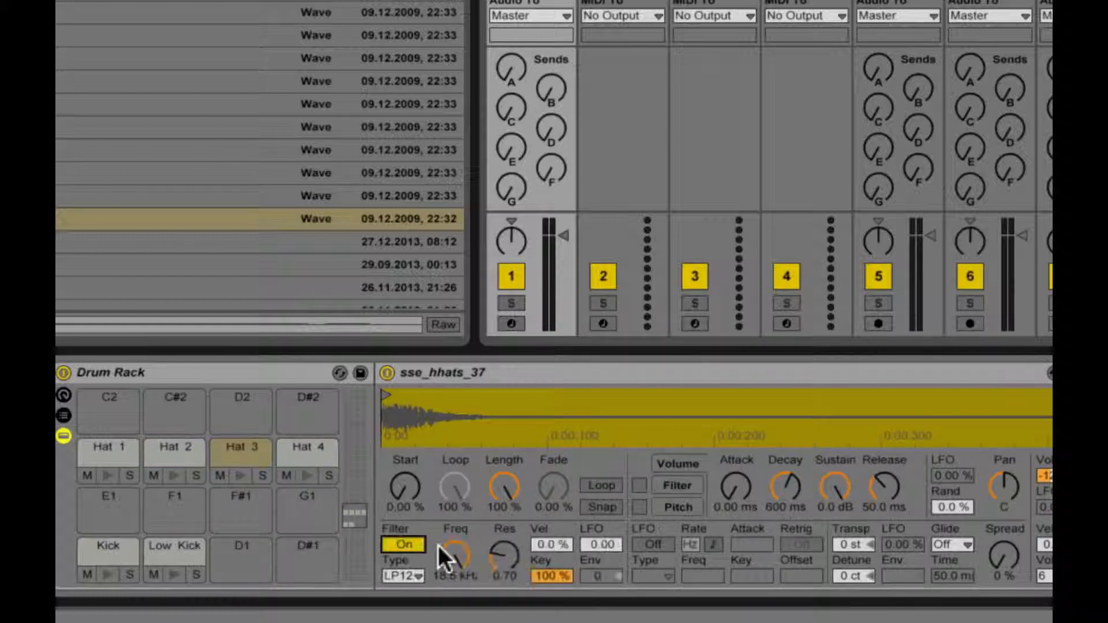
{"action": "left_click", "coordinate": [417, 575]}
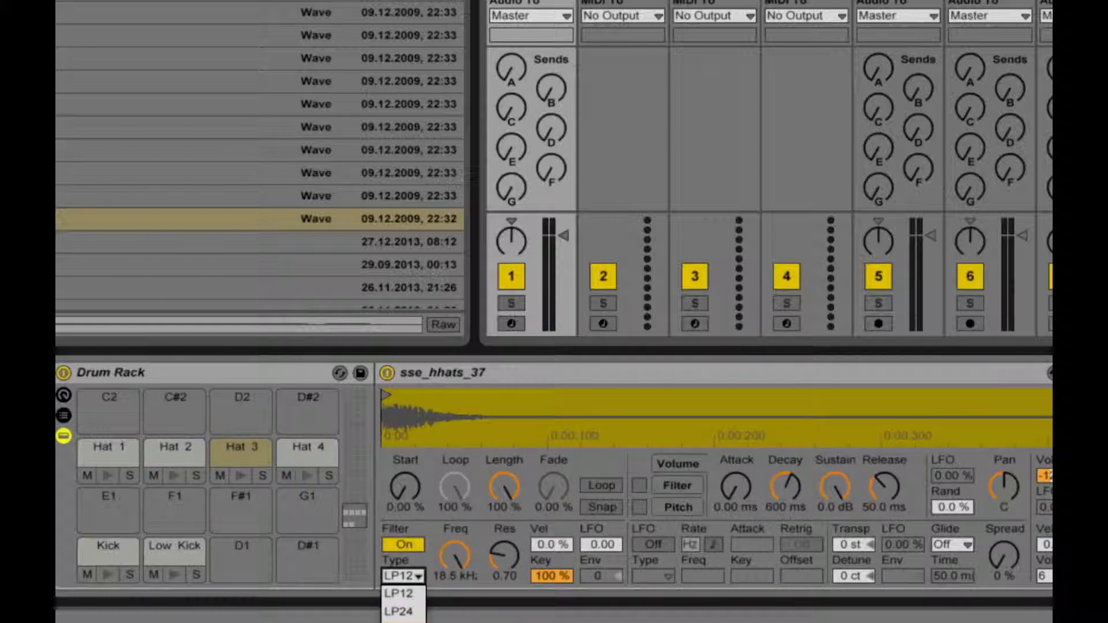
{"action": "left_click", "coordinate": [403, 622]}
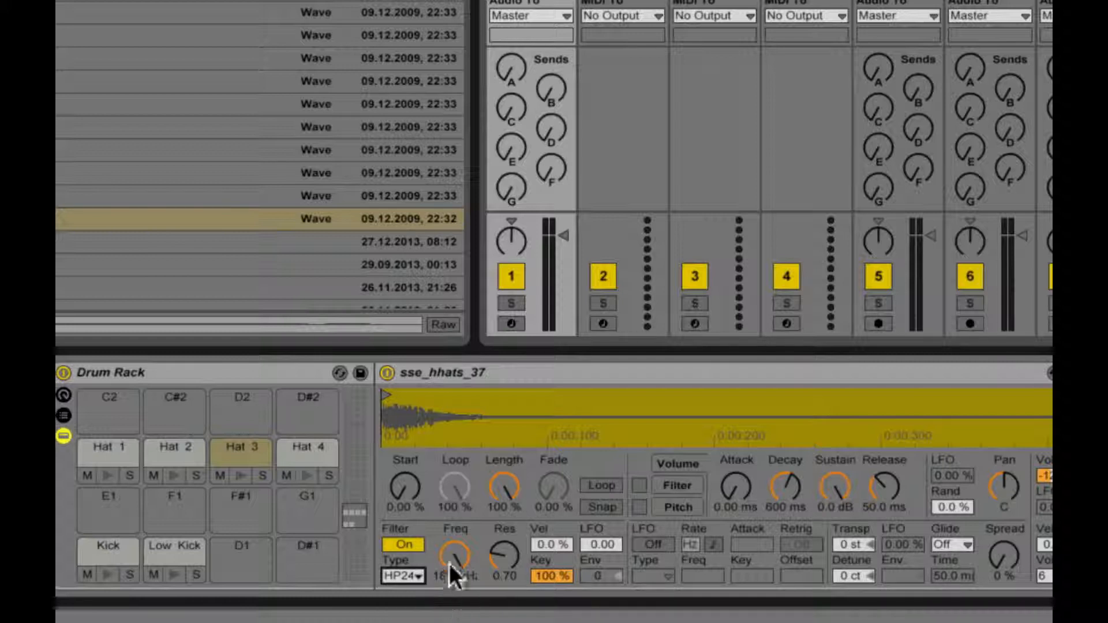
{"action": "left_click_drag", "start_coordinate": [451, 563], "coordinate": [450, 622]}
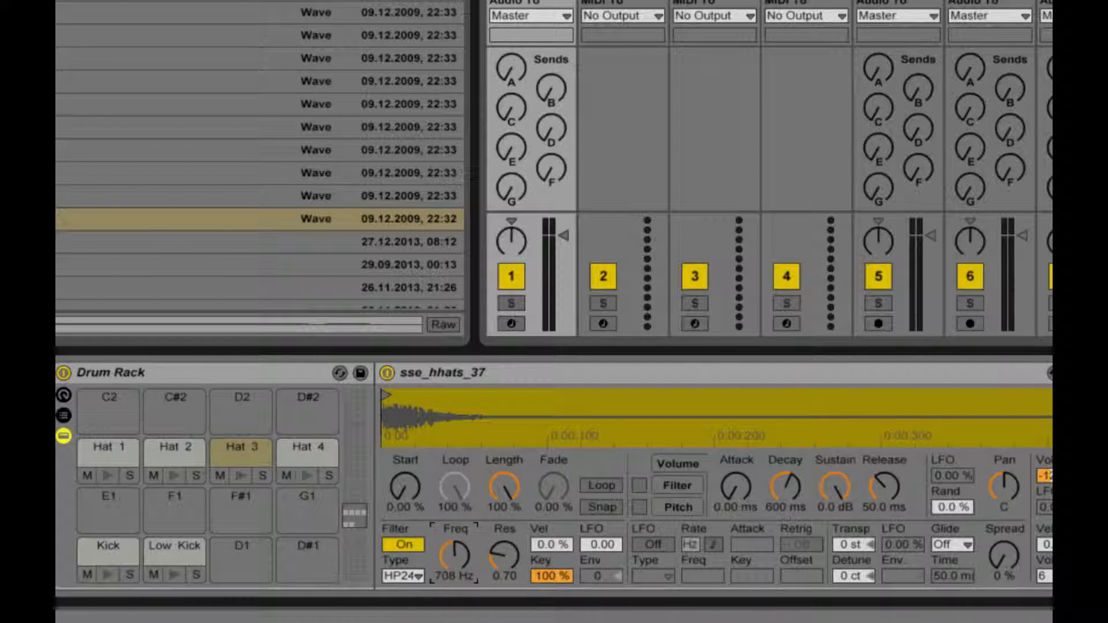
{"action": "right_click", "coordinate": [452, 555]}
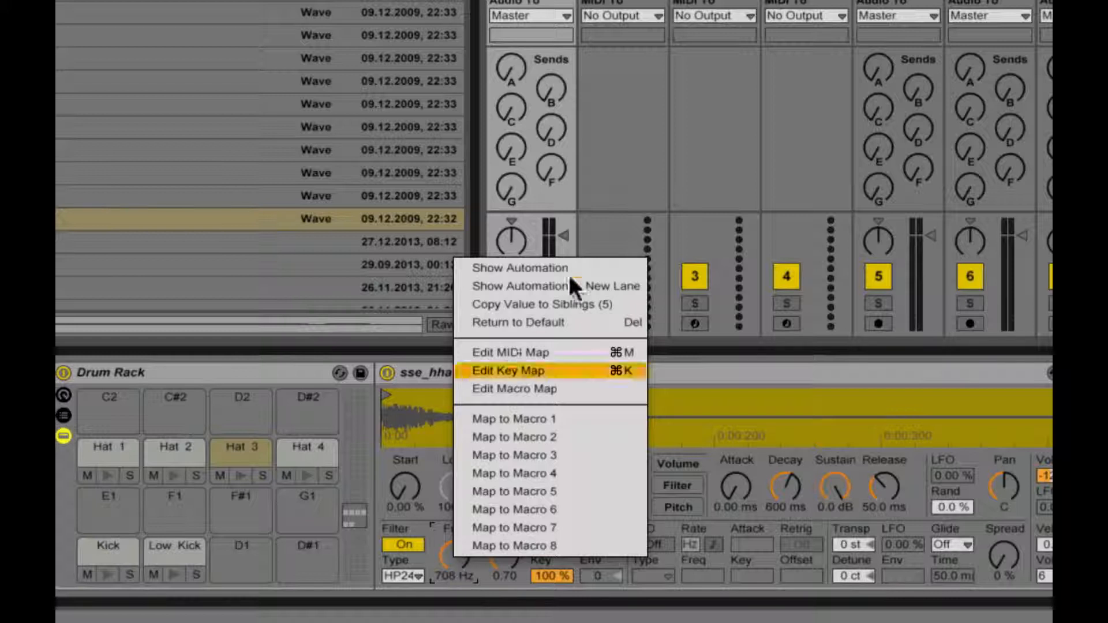
{"action": "left_click", "coordinate": [431, 552]}
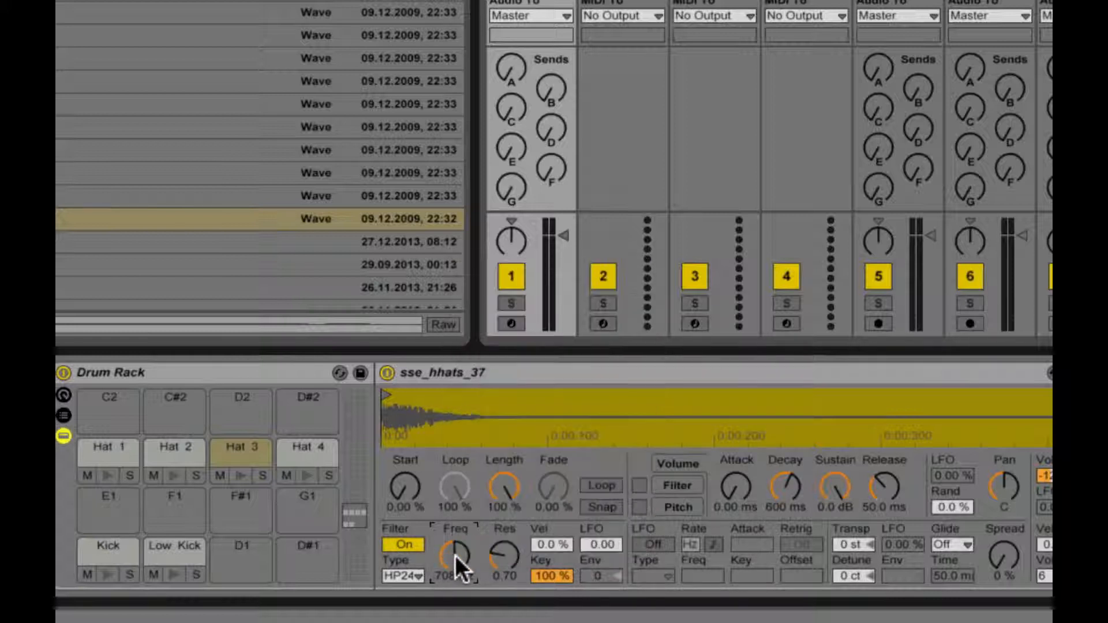
{"action": "left_click_drag", "start_coordinate": [455, 556], "coordinate": [454, 536]}
{"action": "left_click", "coordinate": [241, 474]}
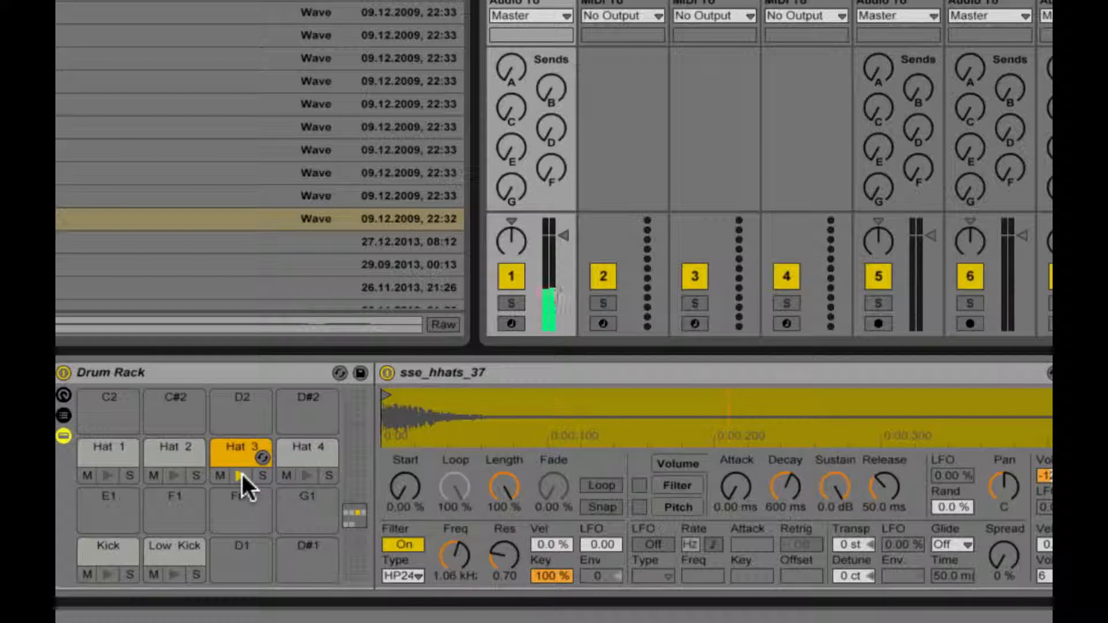
Step: Enable the Hat 4 sampler's filter as HP24 at 2.07 kHz with resonance 0.84 and preview the pad
{"action": "left_click", "coordinate": [300, 448]}
{"action": "left_click", "coordinate": [403, 544]}
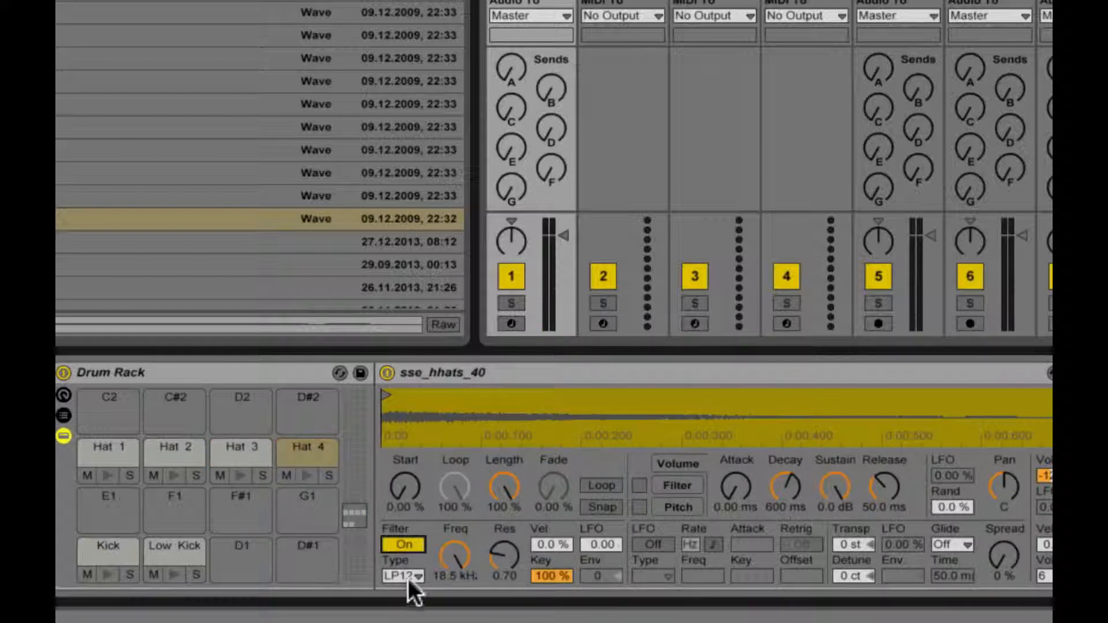
{"action": "left_click", "coordinate": [405, 576]}
{"action": "left_click", "coordinate": [405, 622]}
{"action": "left_click_drag", "start_coordinate": [454, 557], "coordinate": [455, 522]}
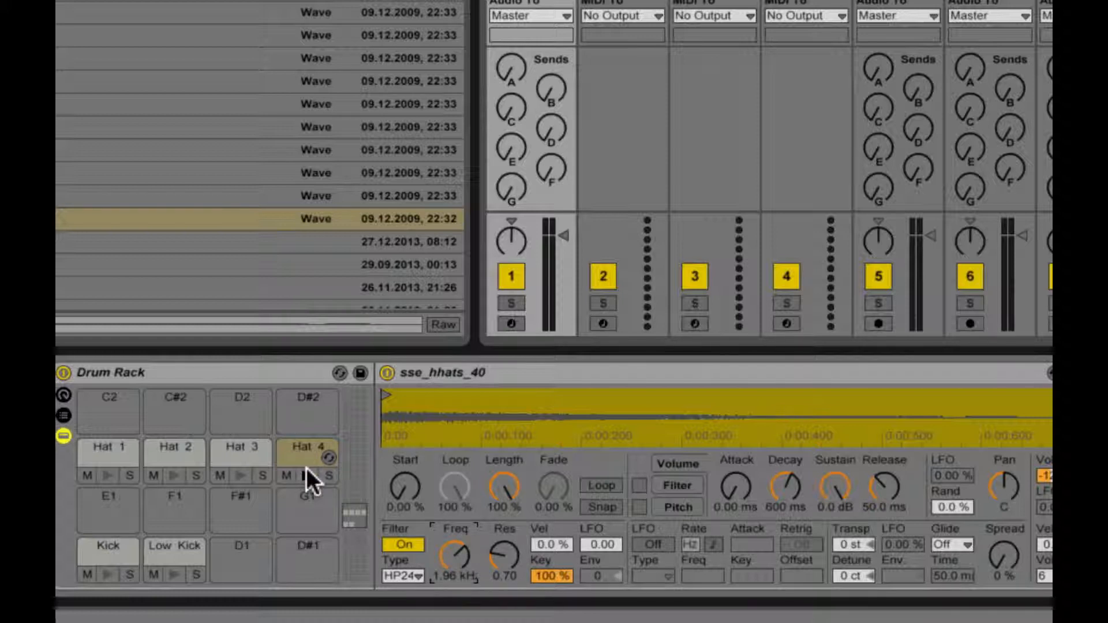
{"action": "mouse_move", "coordinate": [512, 542]}
{"action": "left_mouse_down"}
{"action": "mouse_move", "coordinate": [512, 552]}
{"action": "mouse_move", "coordinate": [512, 535]}
{"action": "left_mouse_up"}
{"action": "left_click_drag", "start_coordinate": [441, 574], "coordinate": [440, 568]}
{"action": "left_click", "coordinate": [304, 477]}
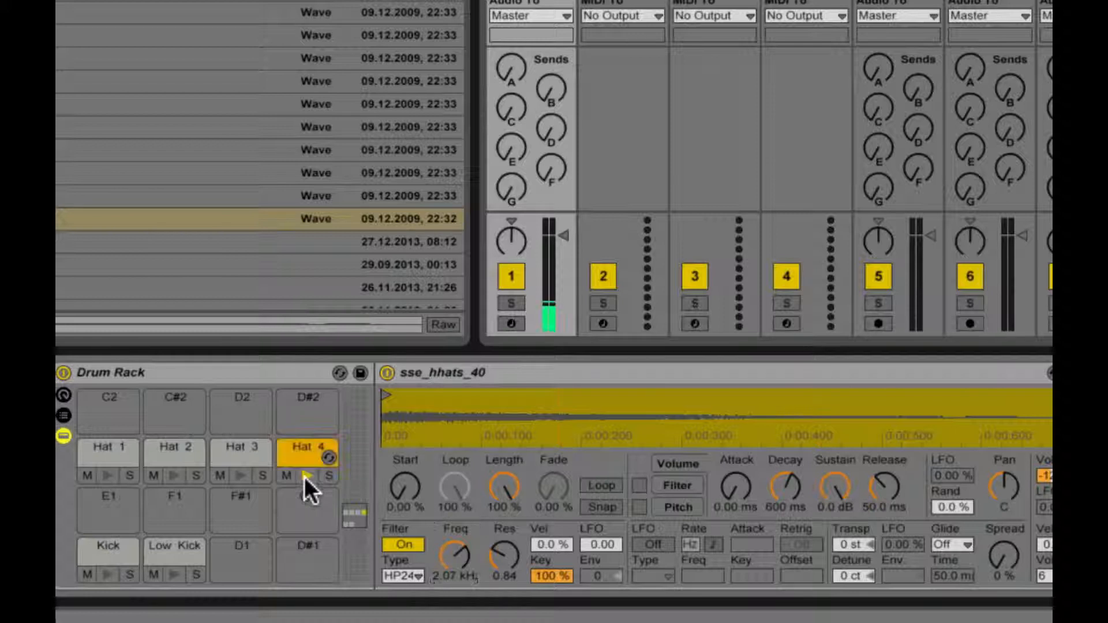
Step: Set the Hat 4 sampler's Spread to 41 % and copy that value to its sibling samplers
{"action": "left_click_drag", "start_coordinate": [1000, 563], "coordinate": [1000, 548]}
{"action": "right_click", "coordinate": [999, 548]}
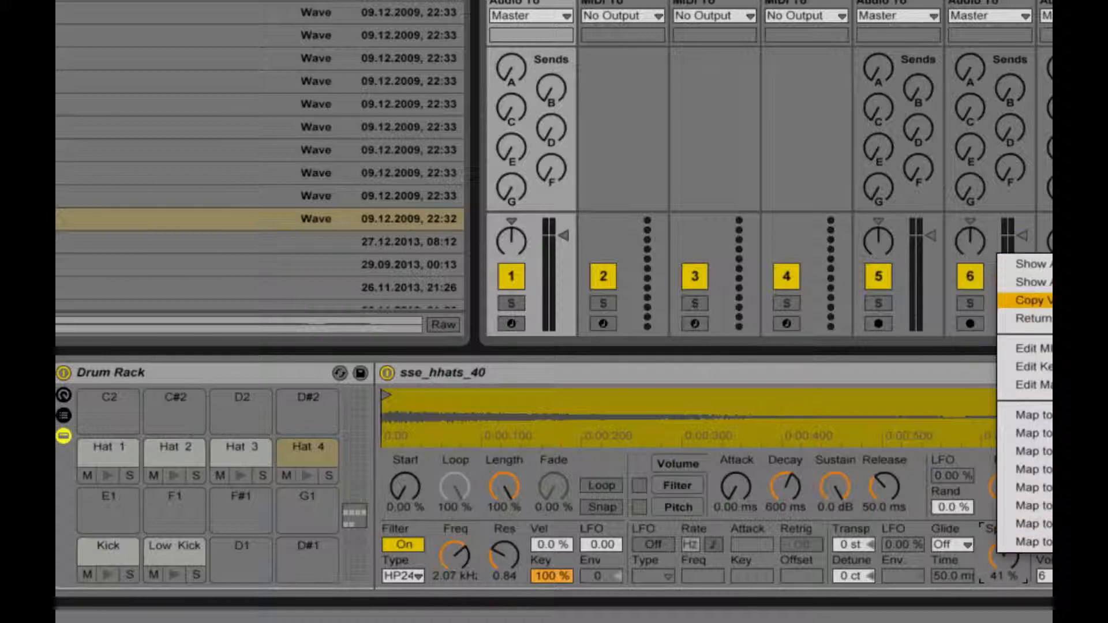
{"action": "left_click", "coordinate": [1042, 301]}
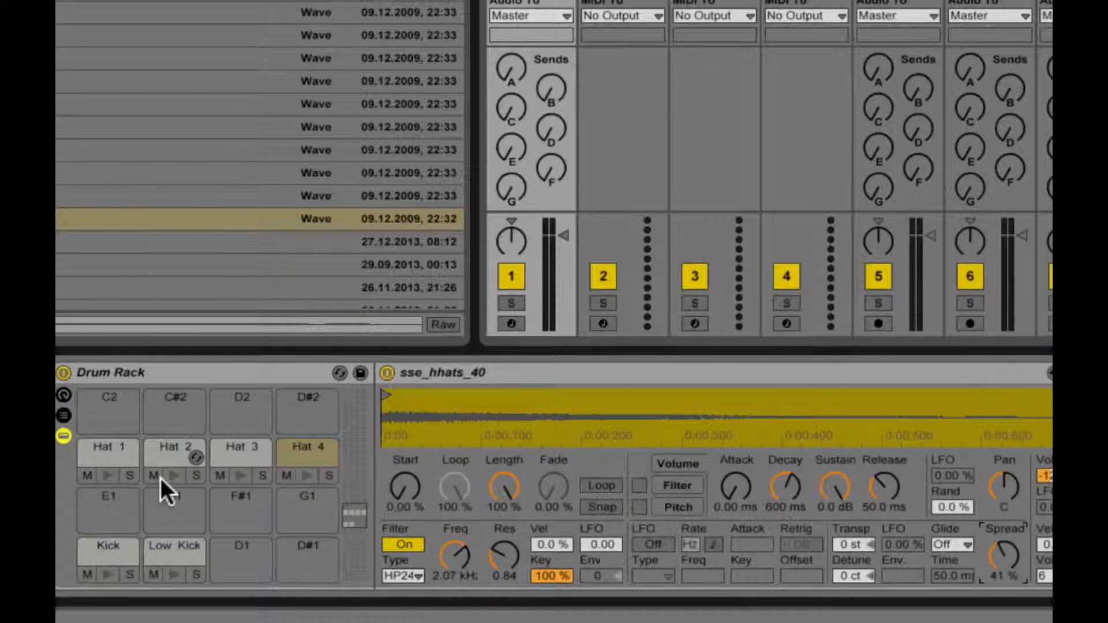
Step: Preview the four hat pads in order from Hat 1 to Hat 4
{"action": "left_click", "coordinate": [108, 476]}
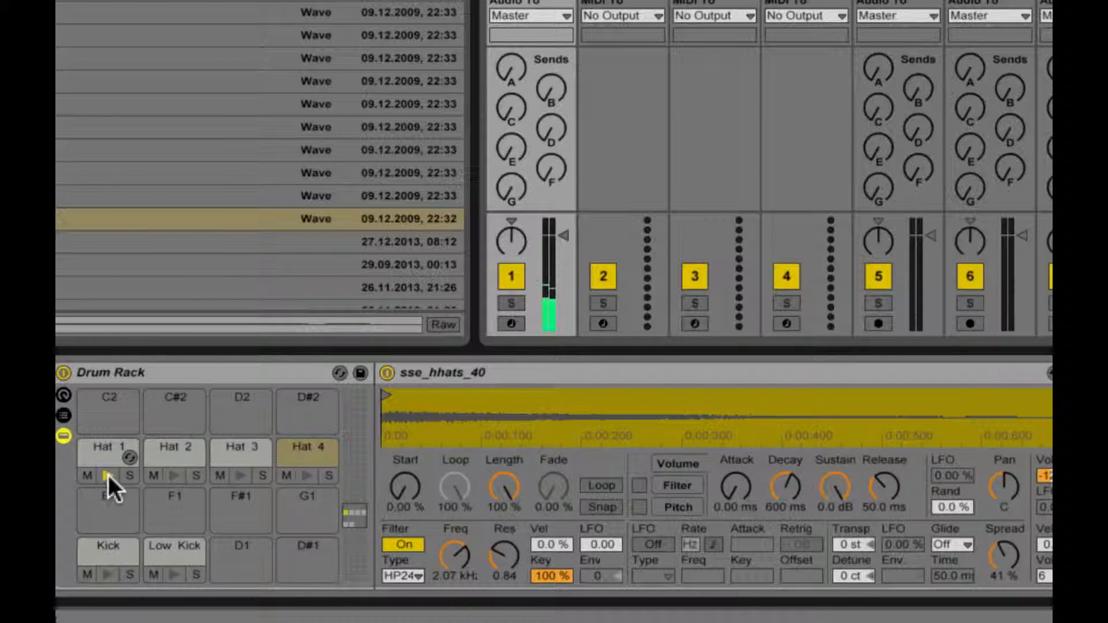
{"action": "left_click", "coordinate": [172, 473]}
{"action": "left_click", "coordinate": [235, 476]}
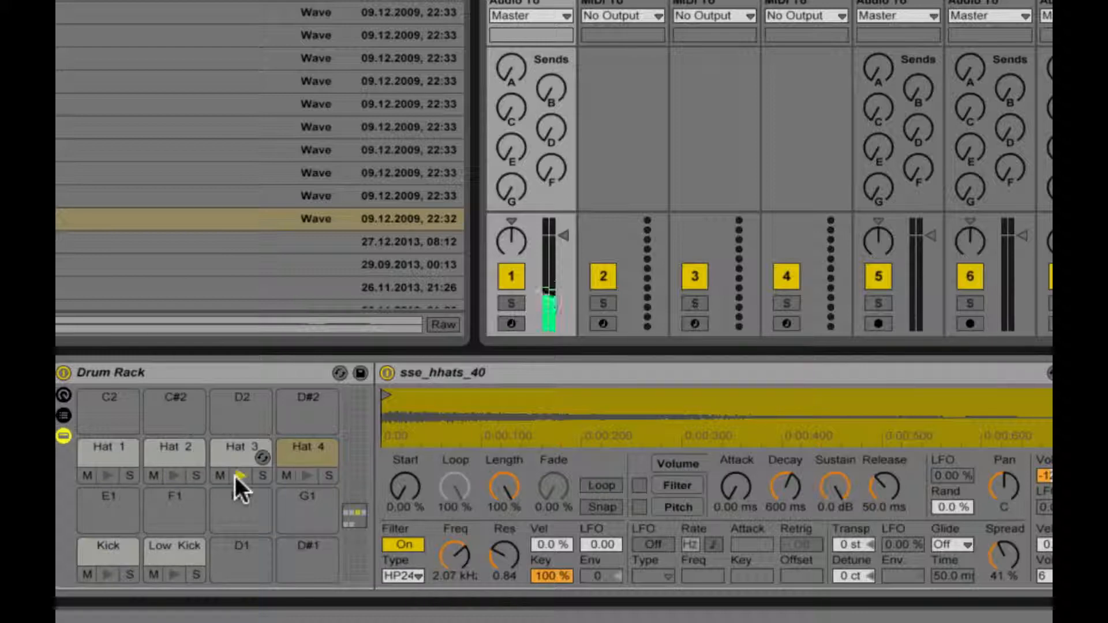
{"action": "left_click", "coordinate": [312, 476]}
Step: Load sse_cym_07.wav from the CYMBALS folder onto pad D#2 and rename the pad Crash 1
{"action": "scroll", "coordinate": [123, 103], "scroll_direction": "up", "scroll_amount": 6}
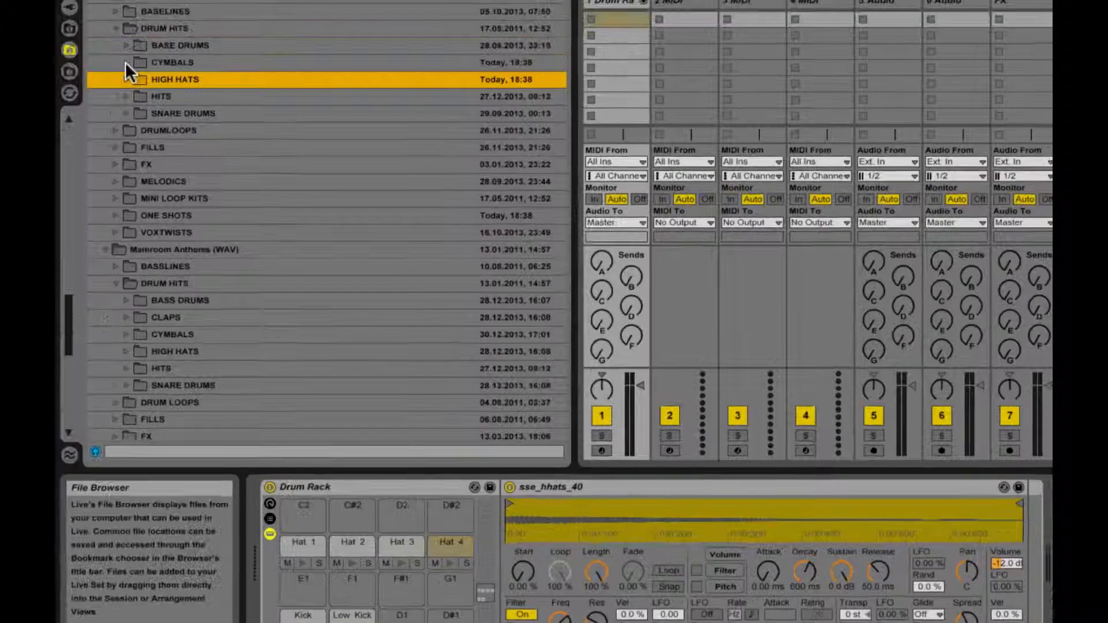
{"action": "left_click", "coordinate": [127, 62]}
{"action": "left_click", "coordinate": [240, 147]}
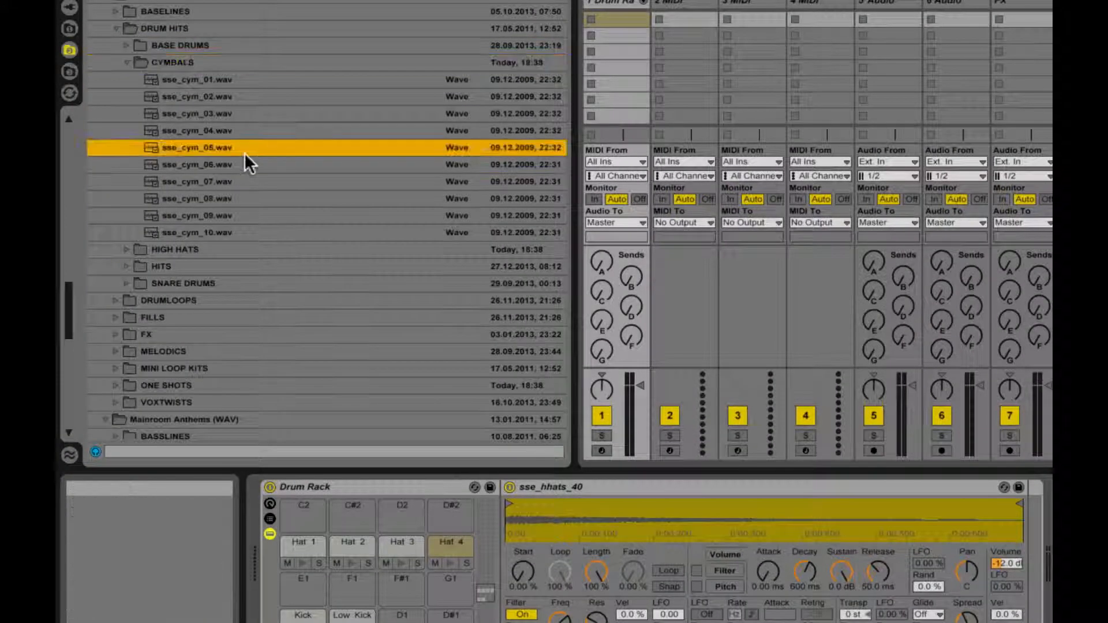
{"action": "left_click_drag", "start_coordinate": [237, 181], "coordinate": [458, 515]}
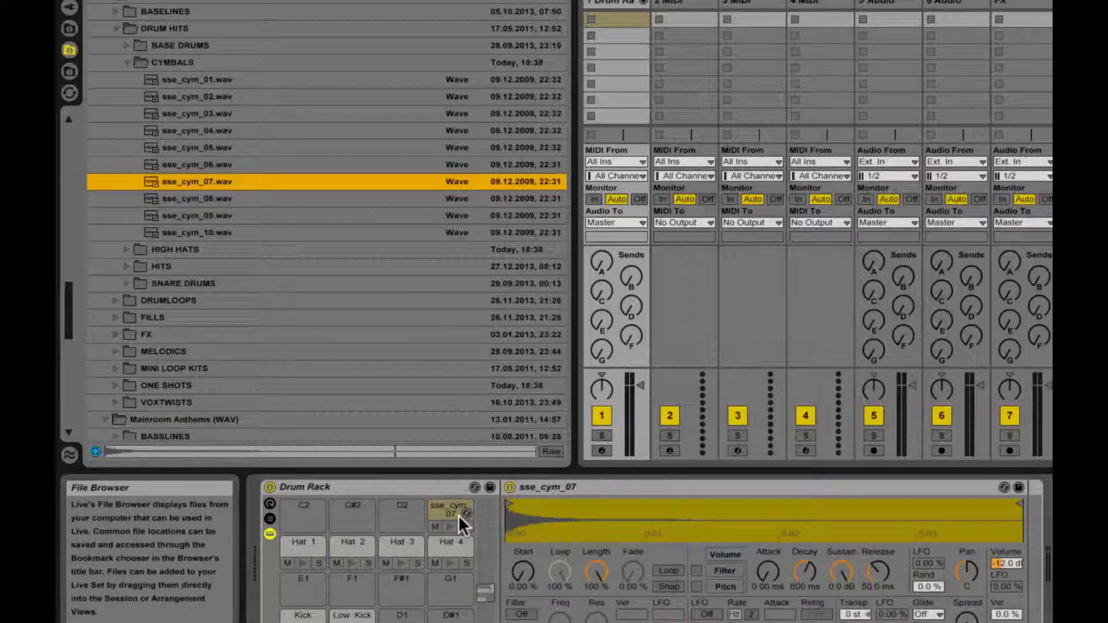
{"action": "left_click", "coordinate": [448, 504]}
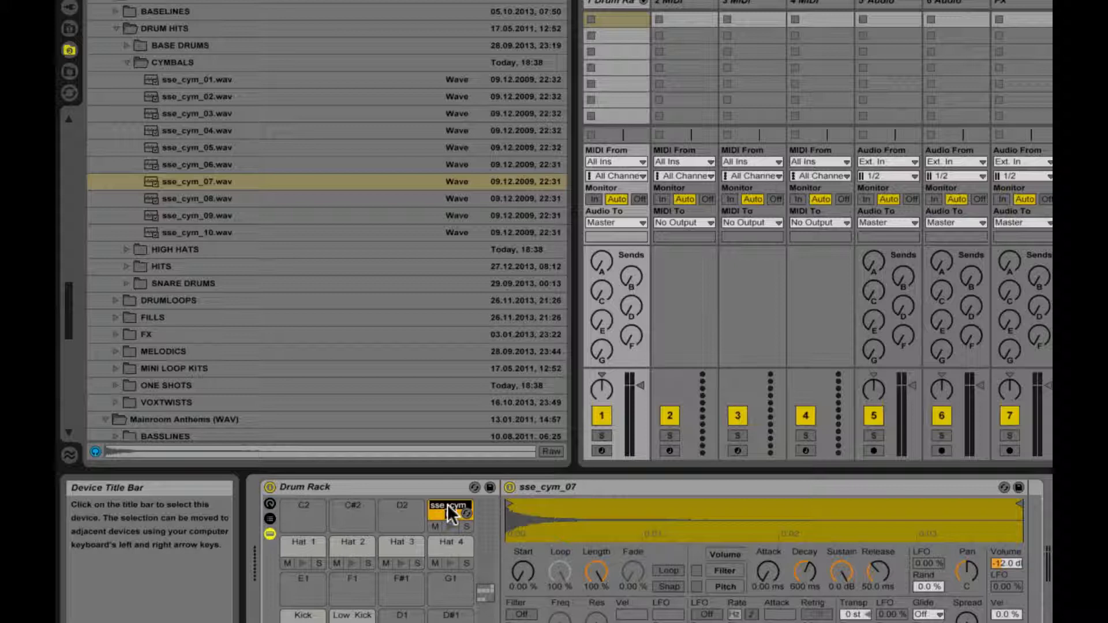
{"action": "type", "text": "Crash 1"}
Step: Audition snare samples in the SNARE DRUMS folder, comparing sse_sdrum_30.wav with sse_sdrum_31.wav
{"action": "left_click", "coordinate": [127, 62]}
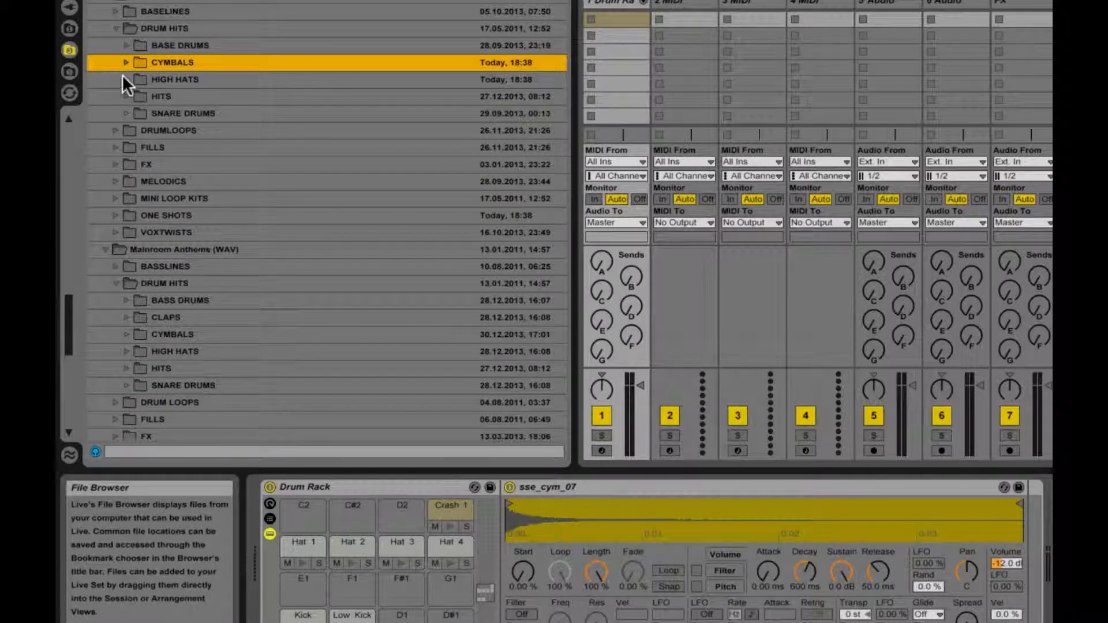
{"action": "left_click", "coordinate": [122, 113]}
{"action": "scroll", "coordinate": [315, 311], "scroll_direction": "down", "scroll_amount": 2}
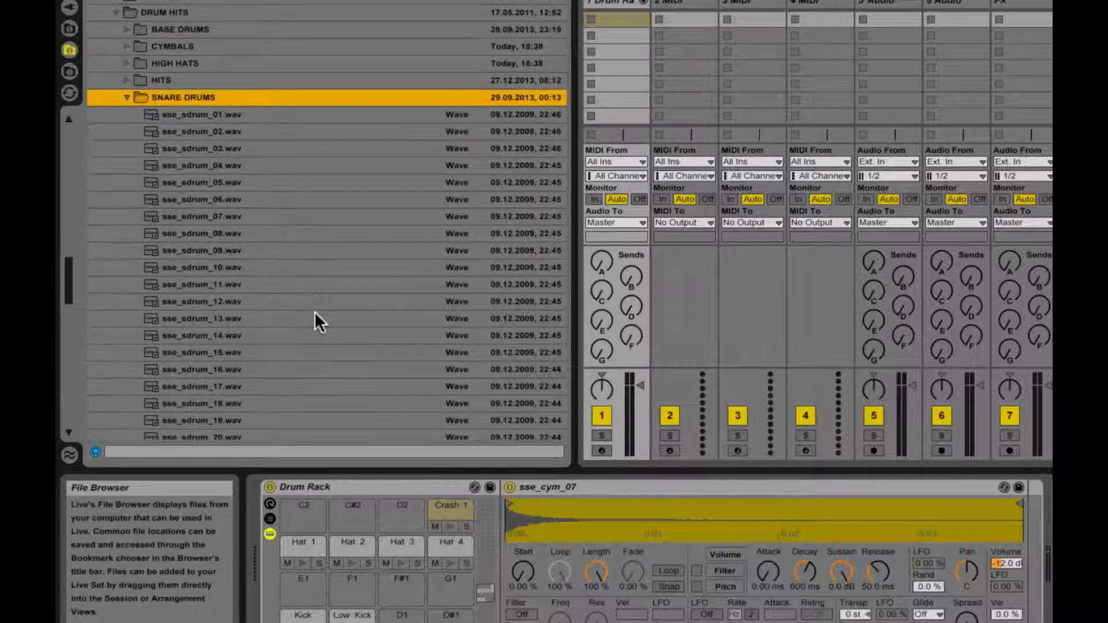
{"action": "left_click", "coordinate": [282, 317]}
{"action": "scroll", "coordinate": [283, 317], "scroll_direction": "down", "scroll_amount": 2}
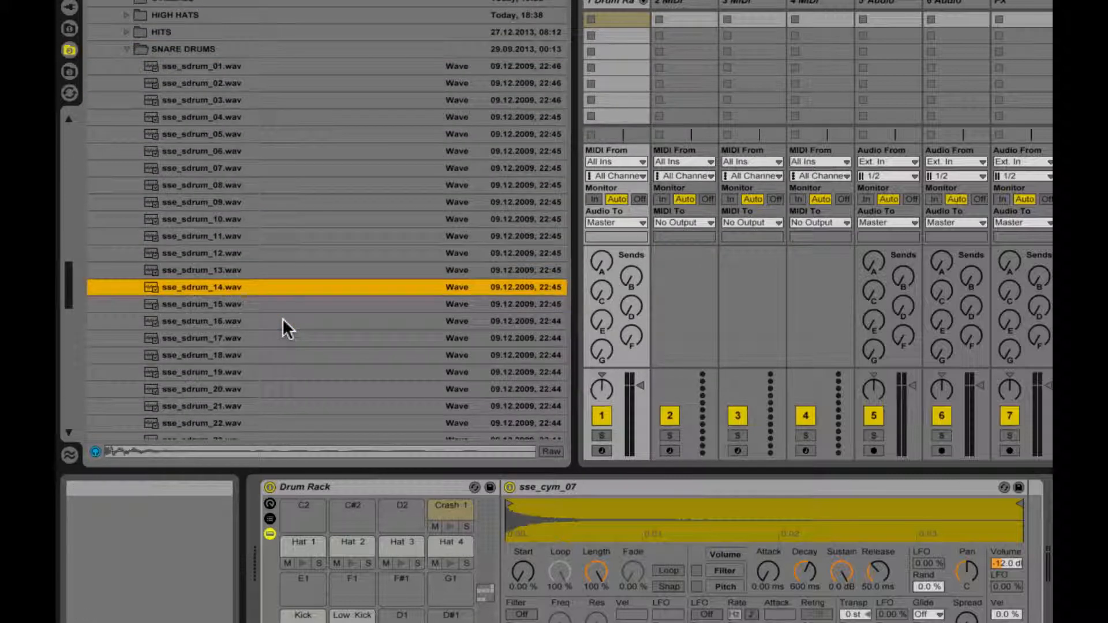
{"action": "scroll", "coordinate": [259, 330], "scroll_direction": "down", "scroll_amount": 2}
{"action": "scroll", "coordinate": [259, 340], "scroll_direction": "down", "scroll_amount": 3}
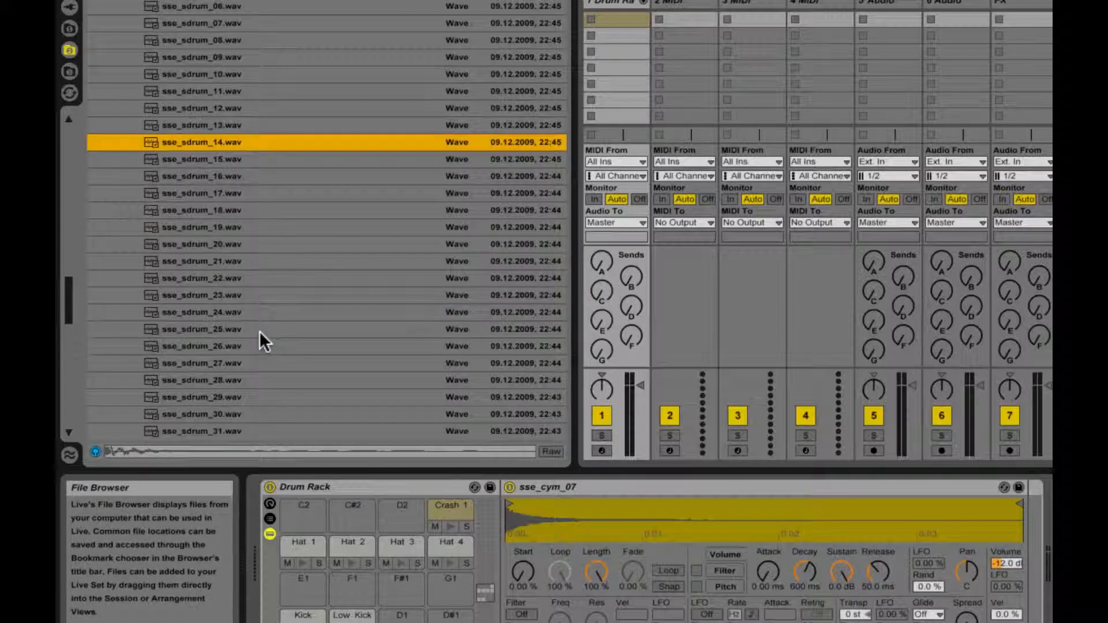
{"action": "left_click", "coordinate": [253, 295]}
{"action": "key", "text": "Down"}
{"action": "key", "text": "Down"}
{"action": "key", "text": "Down"}
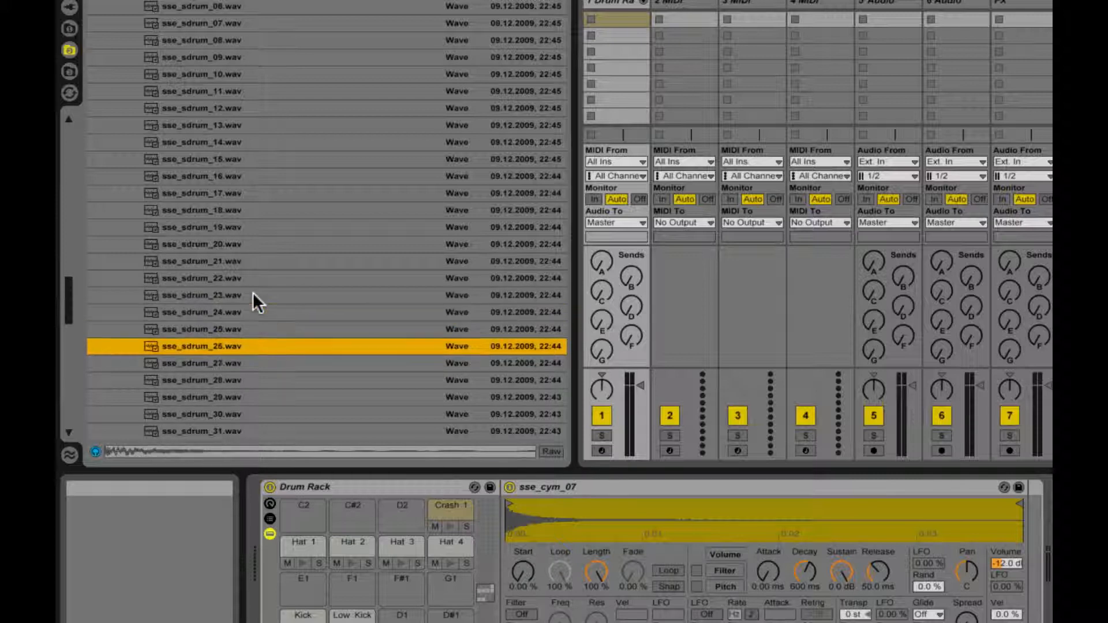
{"action": "key", "text": "Down"}
{"action": "key", "text": "Down"}
{"action": "key", "text": "Down"}
{"action": "key", "text": "Down"}
{"action": "key", "text": "Down"}
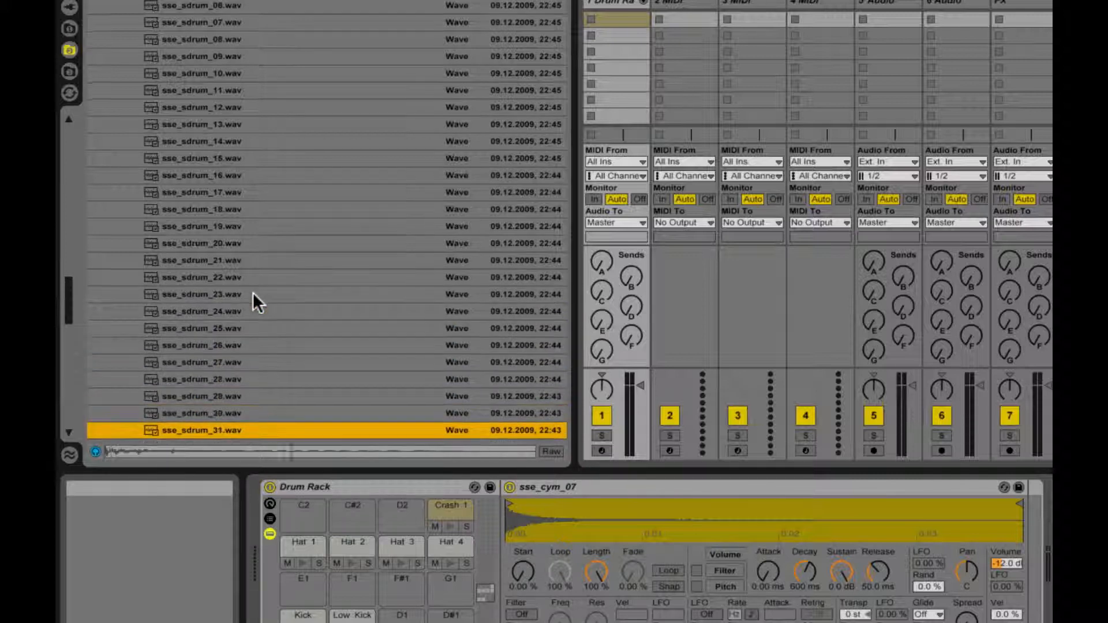
{"action": "key", "text": "Up"}
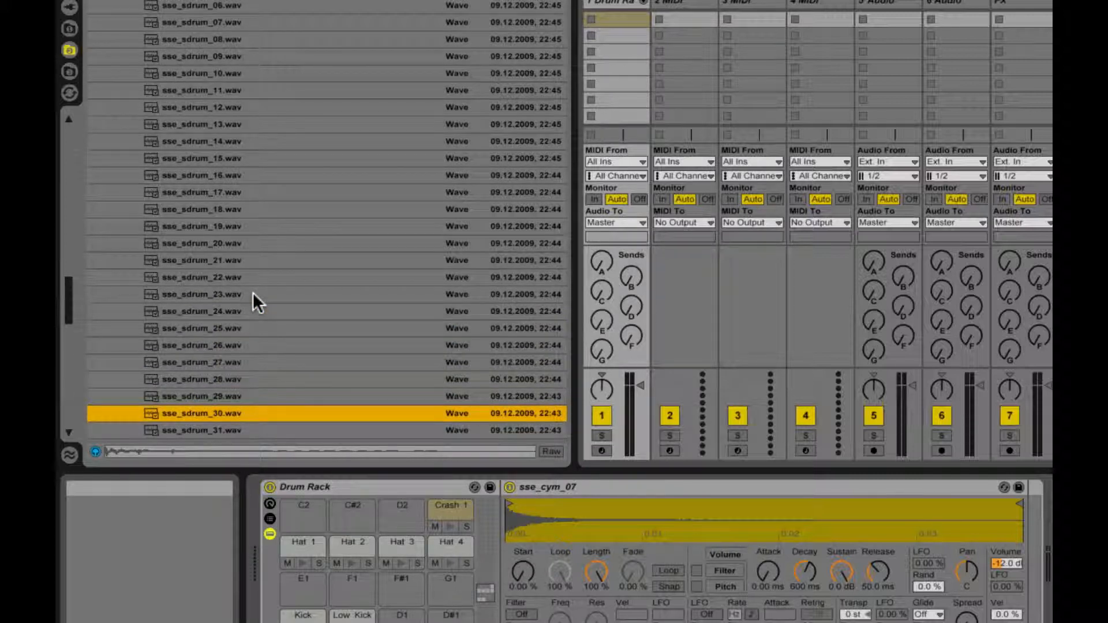
{"action": "key", "text": "Down"}
{"action": "key", "text": "Up"}
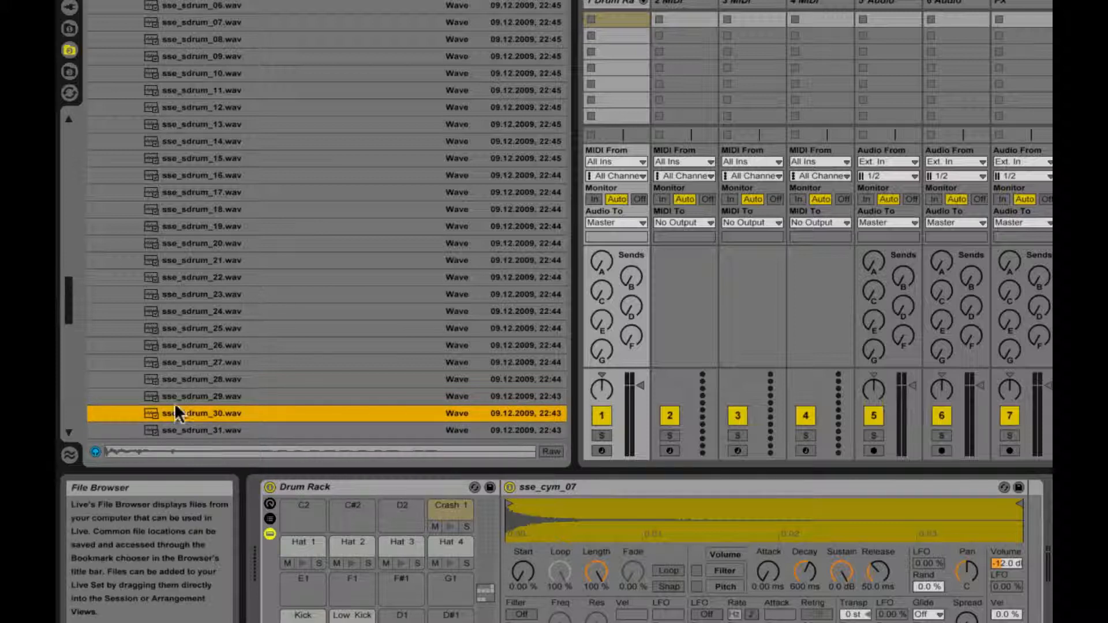
Step: Load sse_sdrum_30.wav and sse_sdrum_31.wav onto pads F1 and F#1, and rename them Clap and Snare
{"action": "left_click", "coordinate": [196, 431], "text": "shift"}
{"action": "left_click_drag", "start_coordinate": [219, 413], "coordinate": [369, 595]}
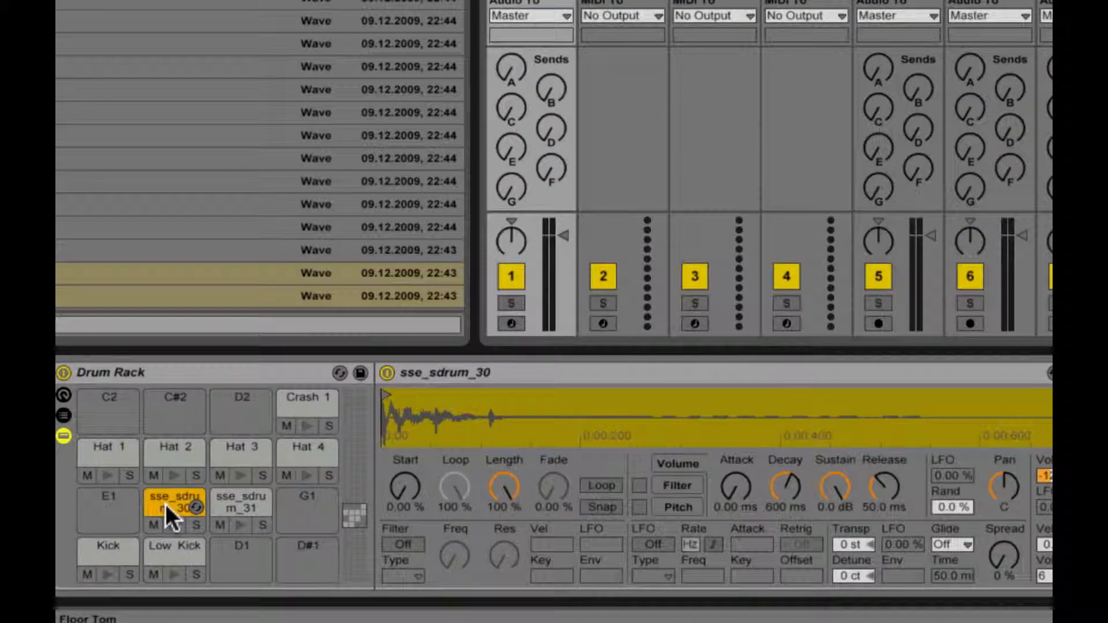
{"action": "type", "text": "Clap"}
{"action": "left_click", "coordinate": [230, 497]}
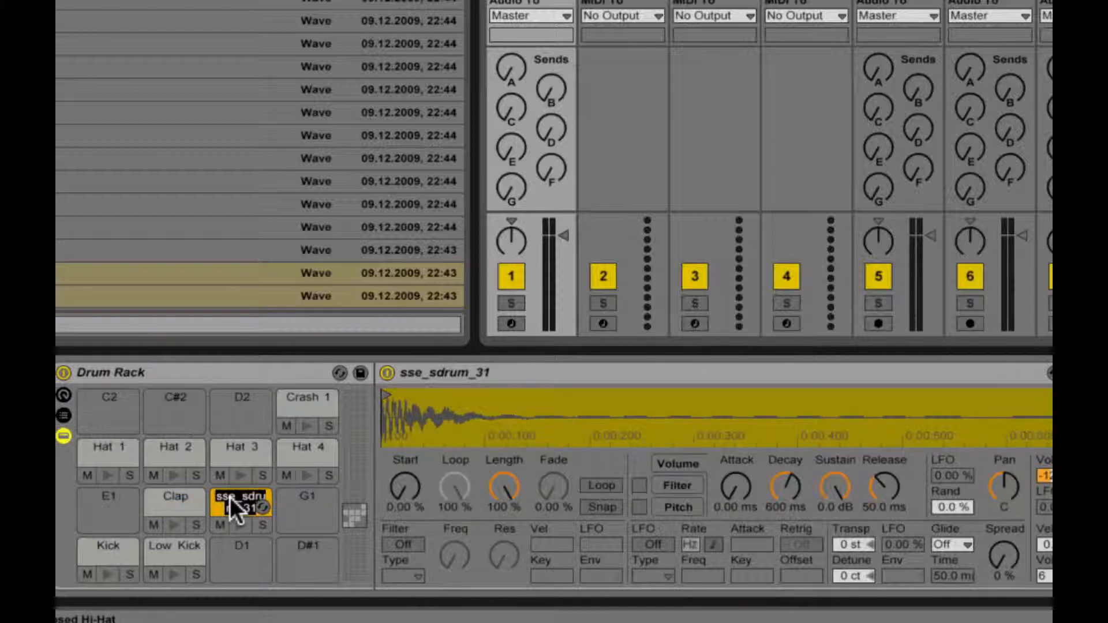
{"action": "type", "text": "Snare"}
{"action": "key", "text": "Return"}
{"action": "key", "text": "shift+Tab"}
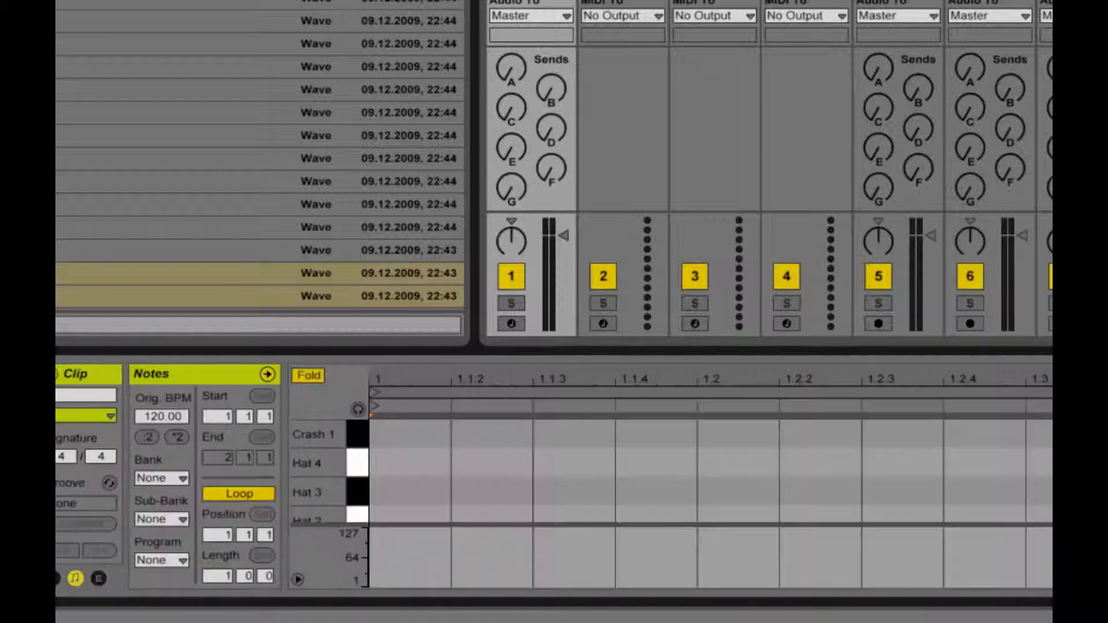
{"action": "key", "text": "shift+Tab"}
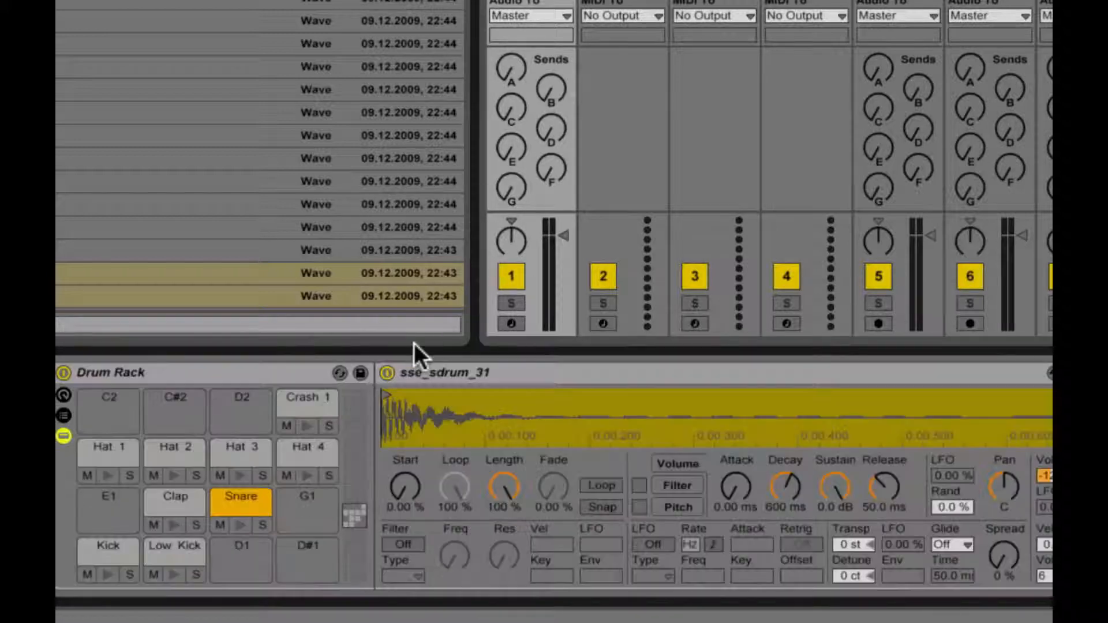
Step: Enable the Clap sampler's filter as HP24 at 329 Hz, previewing the pad before and after
{"action": "left_click", "coordinate": [164, 500]}
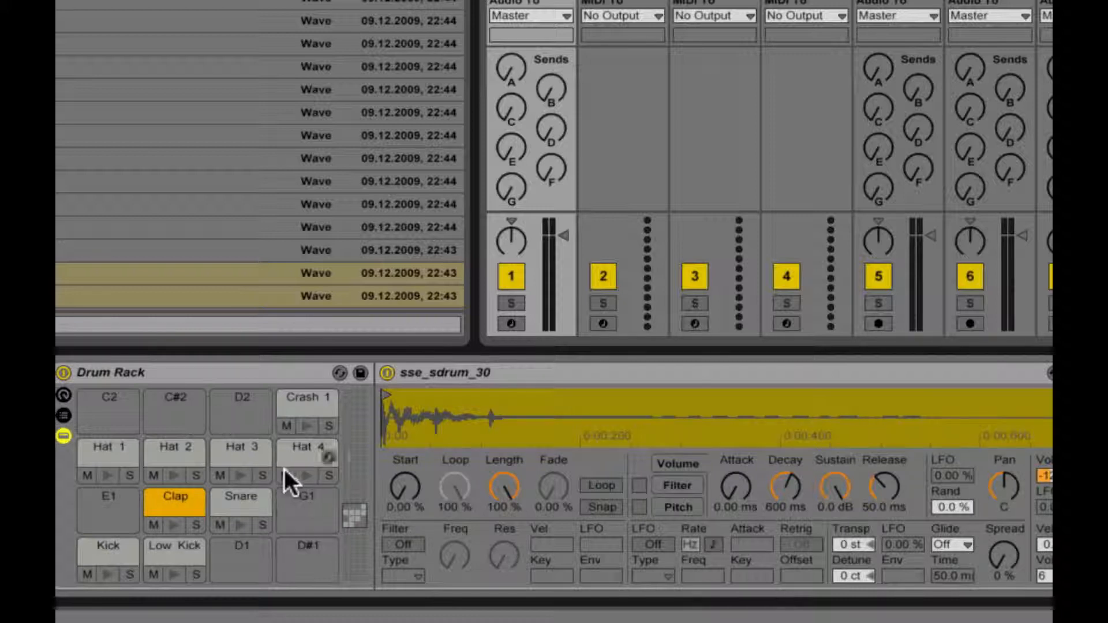
{"action": "left_click", "coordinate": [174, 527]}
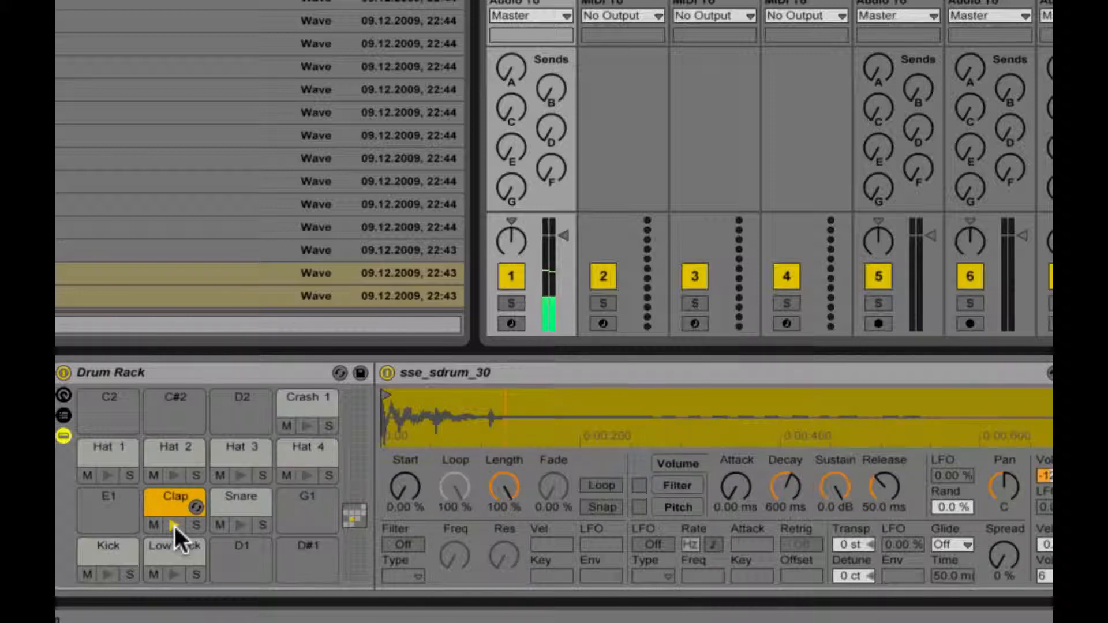
{"action": "left_click", "coordinate": [403, 544]}
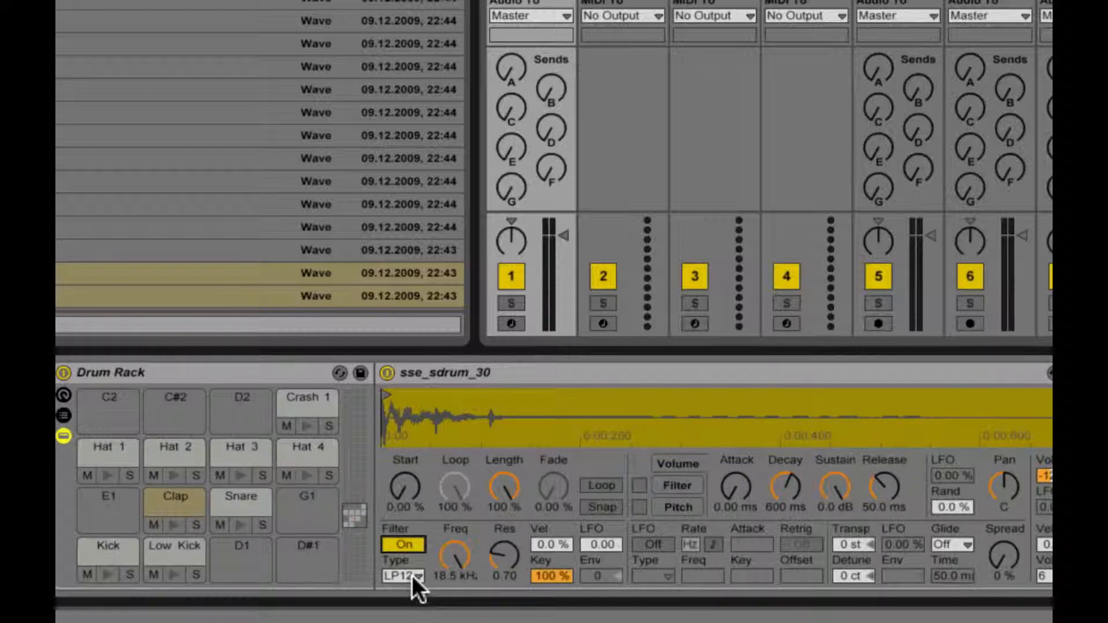
{"action": "left_click", "coordinate": [412, 577]}
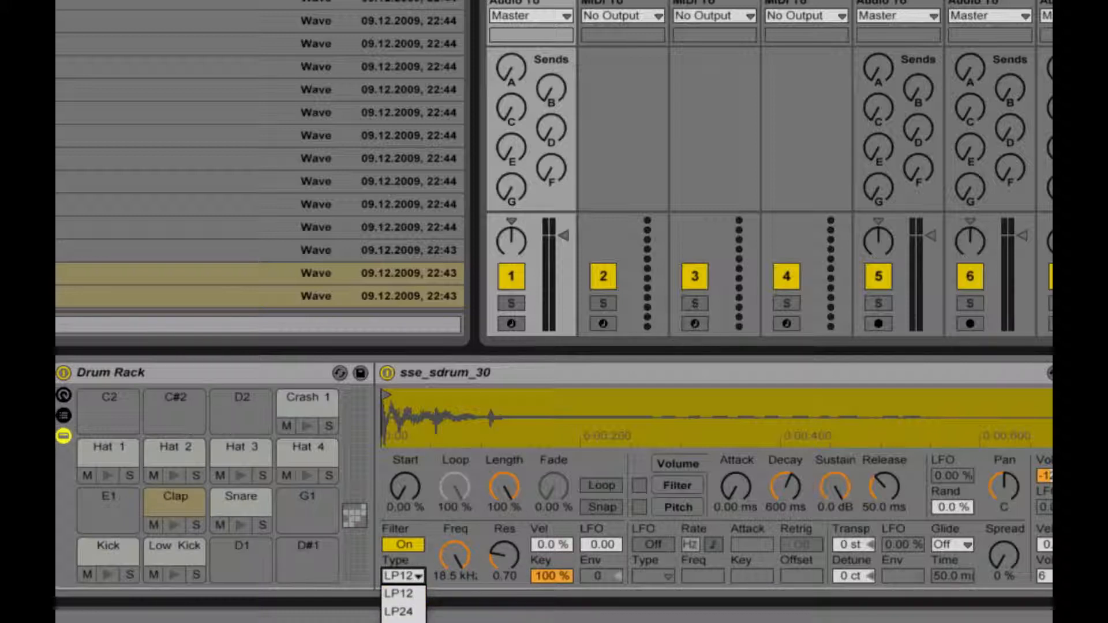
{"action": "left_click", "coordinate": [405, 622]}
{"action": "left_click_drag", "start_coordinate": [453, 554], "coordinate": [453, 614]}
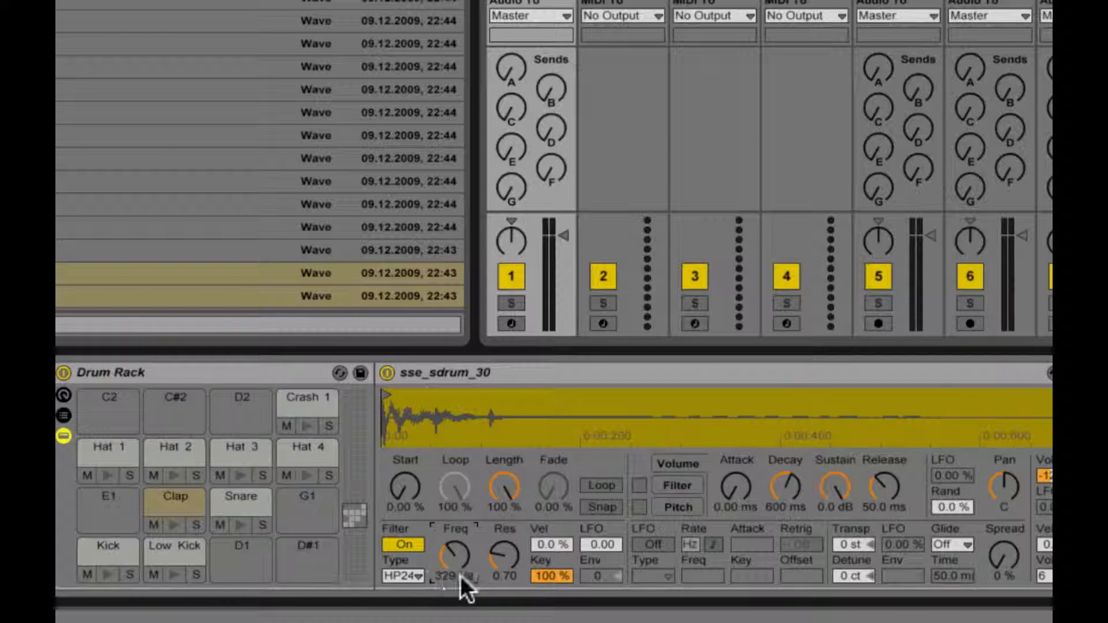
{"action": "left_click", "coordinate": [172, 525]}
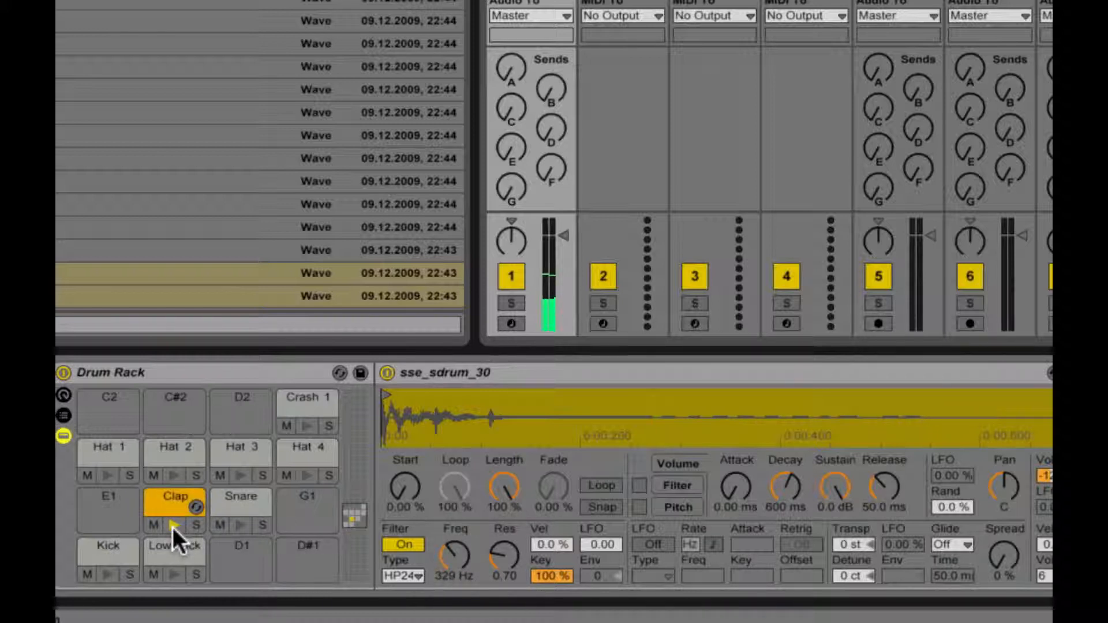
Step: Enable the Snare sampler's filter as HP24 at 208 Hz, previewing the pad before and after
{"action": "left_click", "coordinate": [248, 508]}
{"action": "left_click", "coordinate": [242, 524]}
{"action": "left_click", "coordinate": [244, 522]}
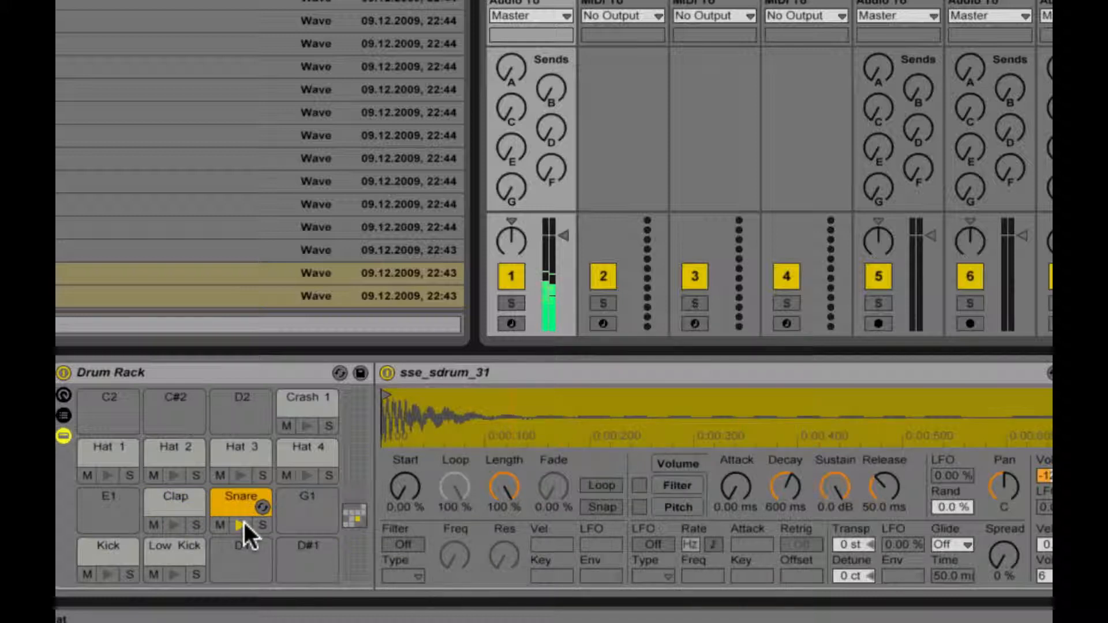
{"action": "left_click", "coordinate": [244, 522]}
{"action": "left_click", "coordinate": [403, 545]}
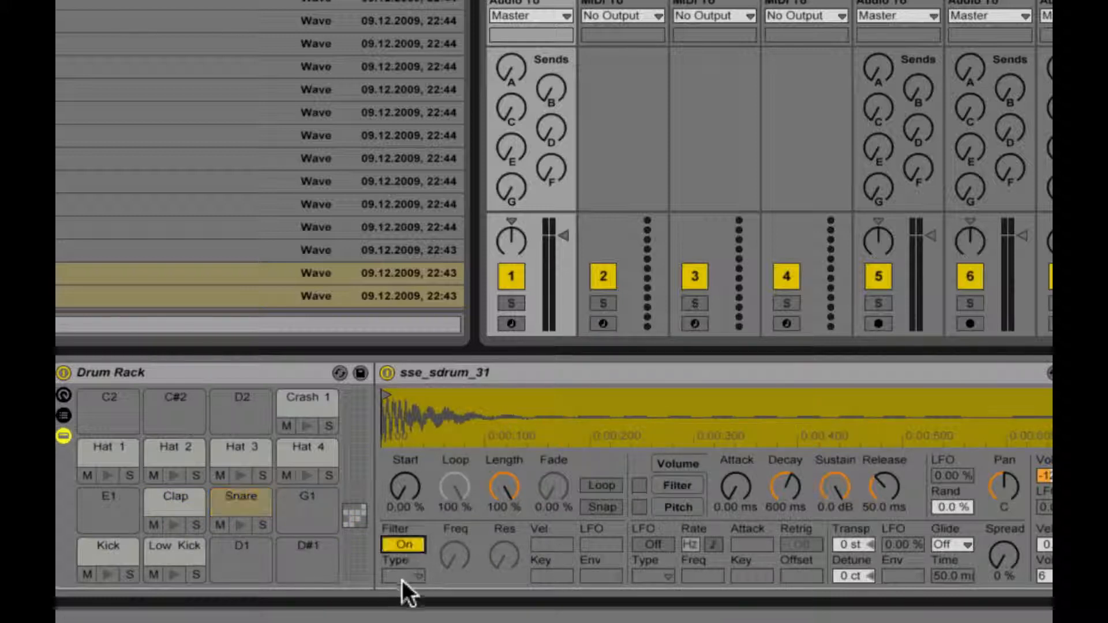
{"action": "left_click", "coordinate": [404, 577]}
{"action": "left_click", "coordinate": [404, 622]}
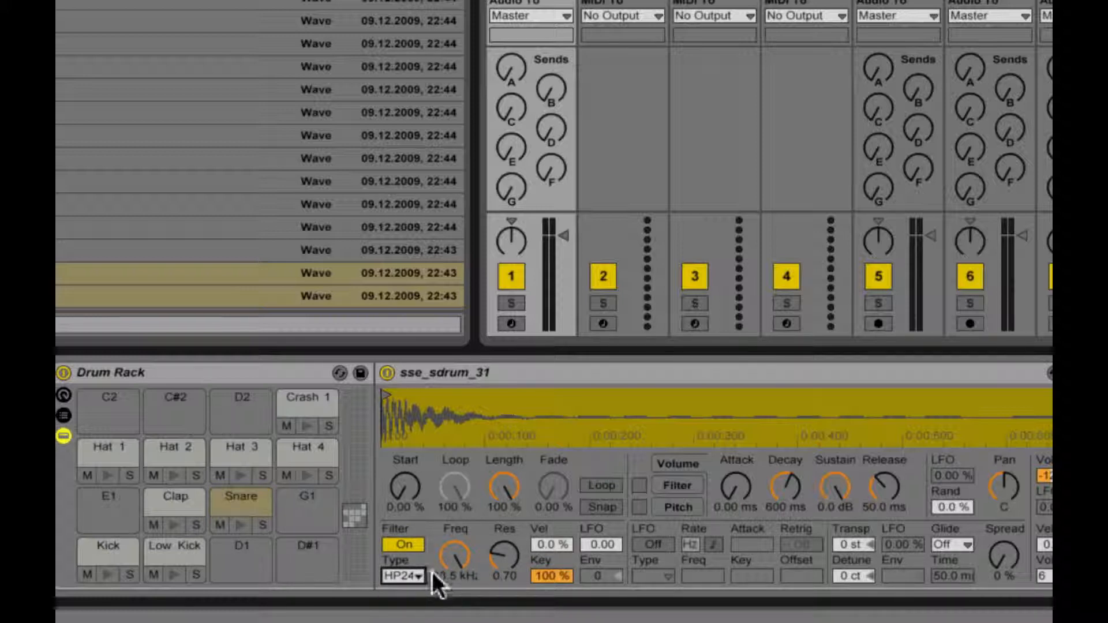
{"action": "left_click_drag", "start_coordinate": [455, 557], "coordinate": [454, 621]}
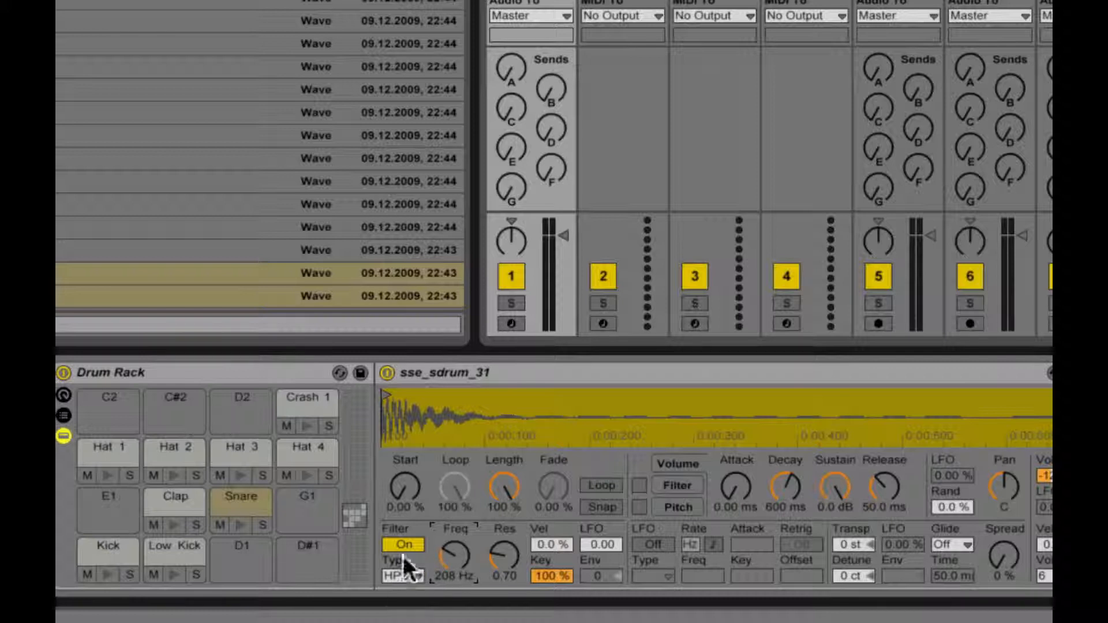
{"action": "left_click", "coordinate": [238, 519]}
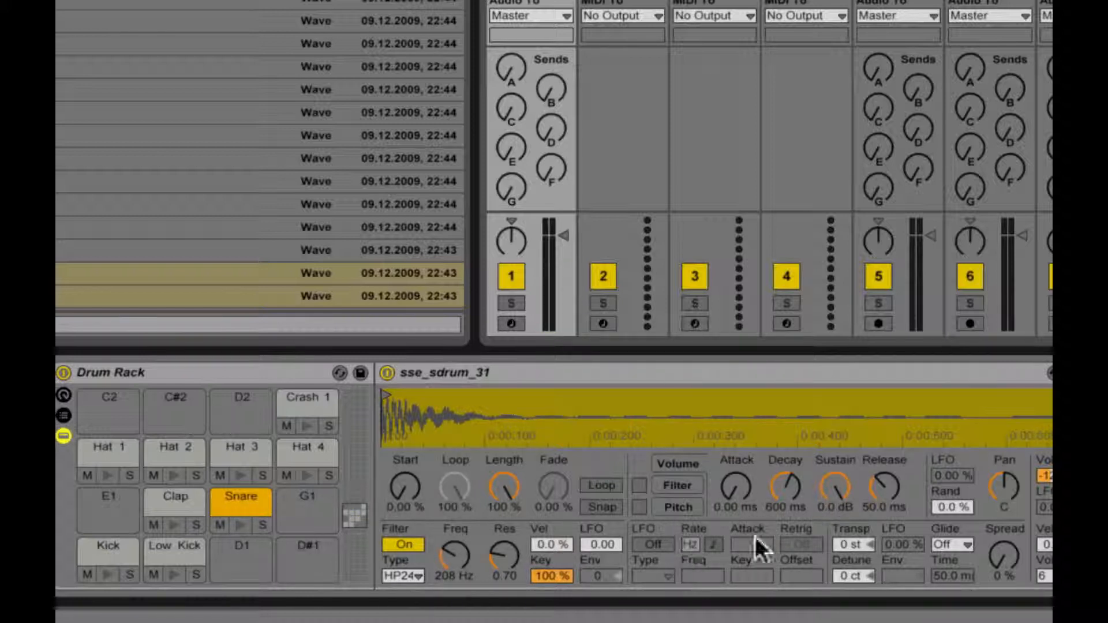
Step: Set the Snare sampler's volume envelope release to 1.08 s, copy the value to its siblings, and preview the pad
{"action": "left_click_drag", "start_coordinate": [871, 484], "coordinate": [871, 456]}
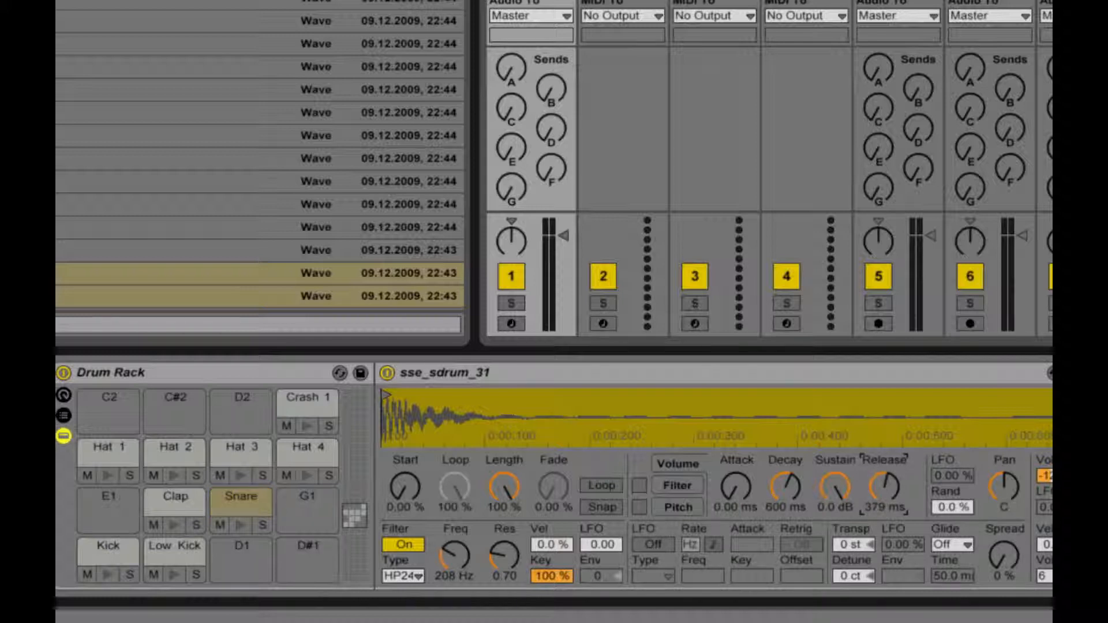
{"action": "right_click", "coordinate": [875, 487]}
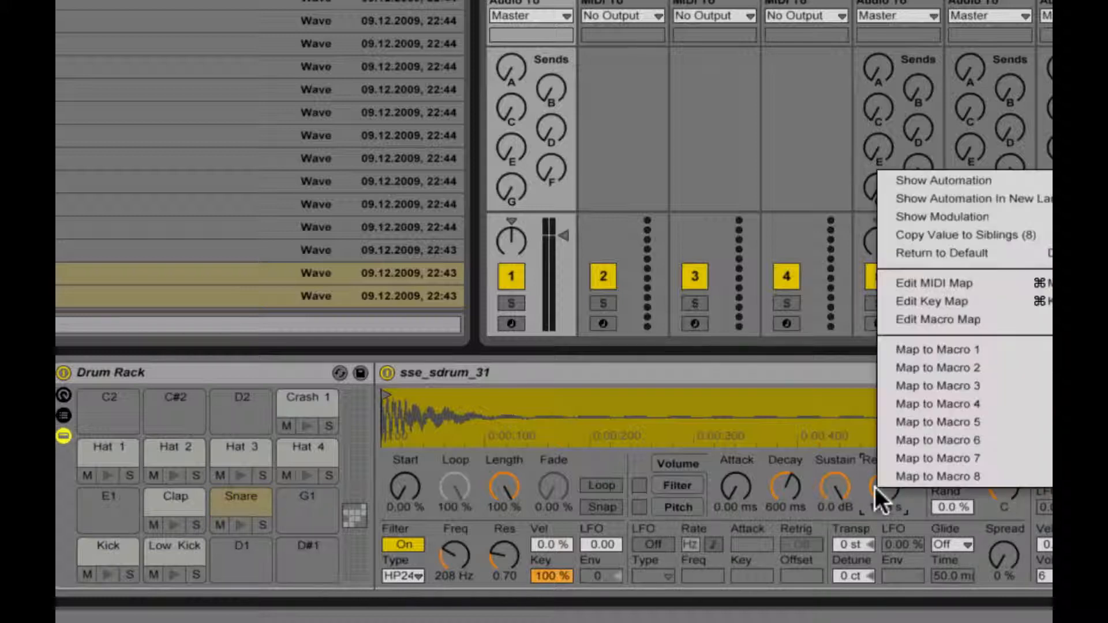
{"action": "left_click", "coordinate": [987, 234]}
{"action": "left_click", "coordinate": [240, 525]}
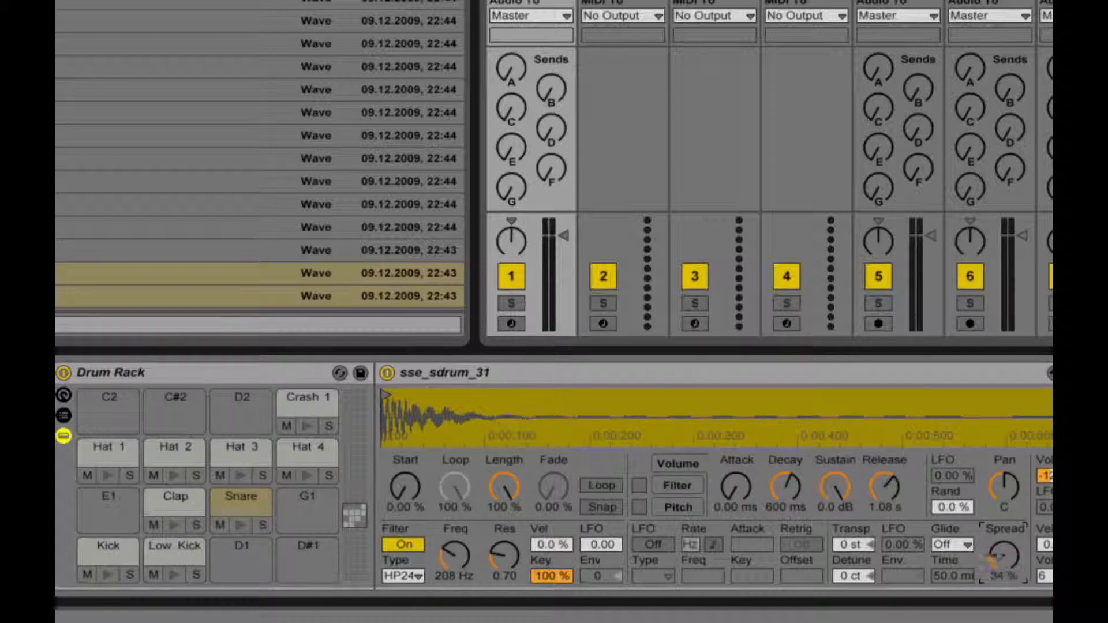
Step: Set the Snare sampler's spread to 42 % and copy the value to its siblings
{"action": "left_click_drag", "start_coordinate": [1009, 559], "coordinate": [1009, 537]}
{"action": "right_click", "coordinate": [1002, 550]}
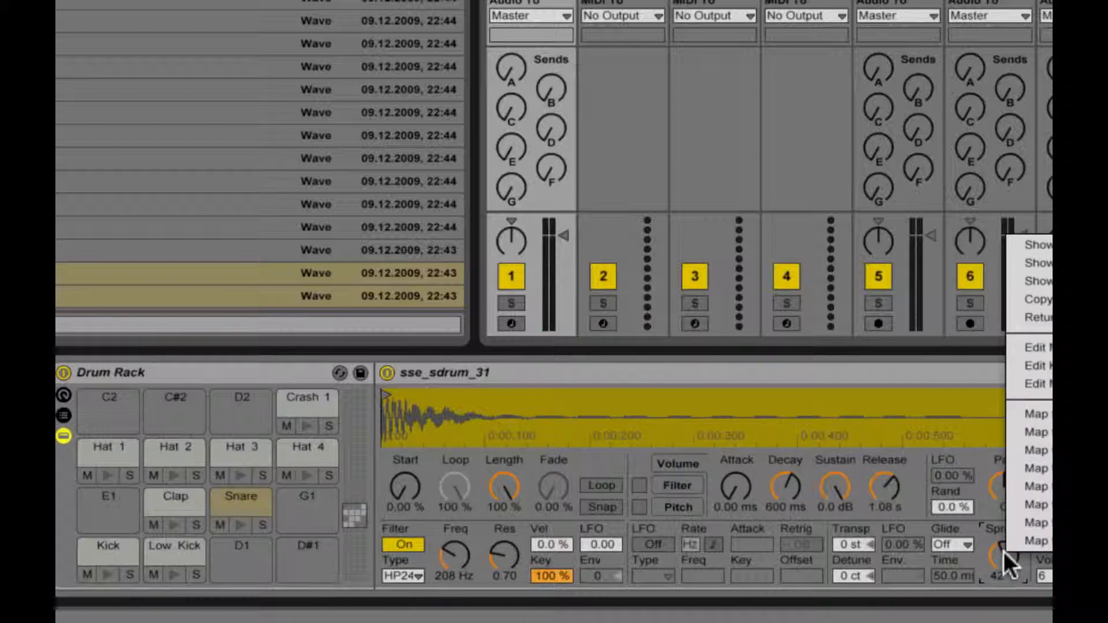
{"action": "left_click", "coordinate": [1048, 300]}
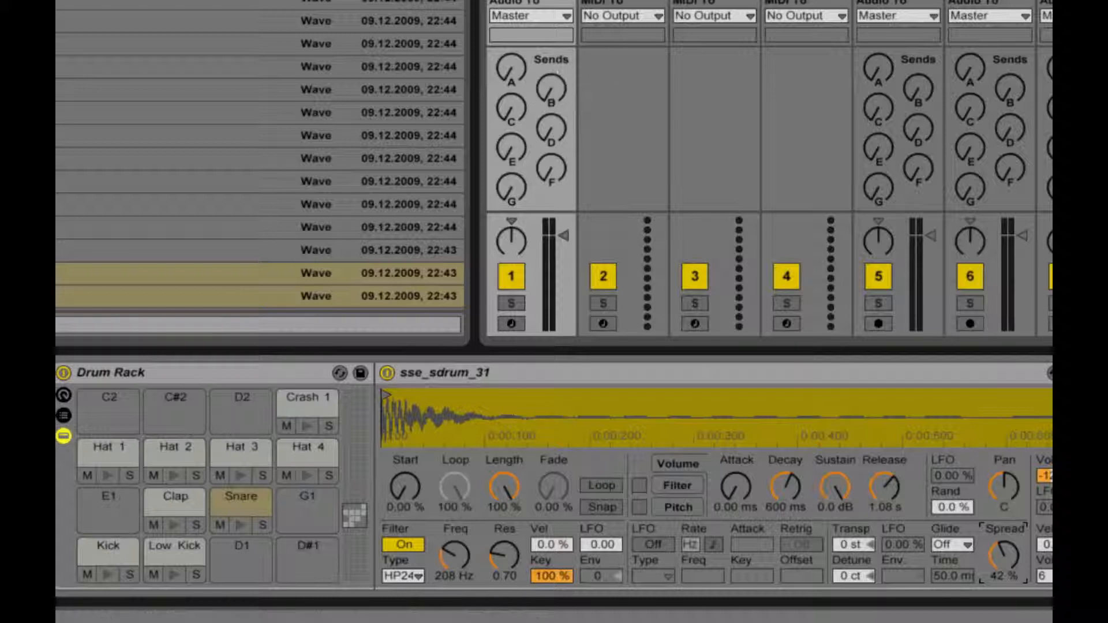
Step: Create an empty MIDI clip on track 1 and enlarge its note editor so all the drum lanes fit
{"action": "left_click", "coordinate": [531, 2]}
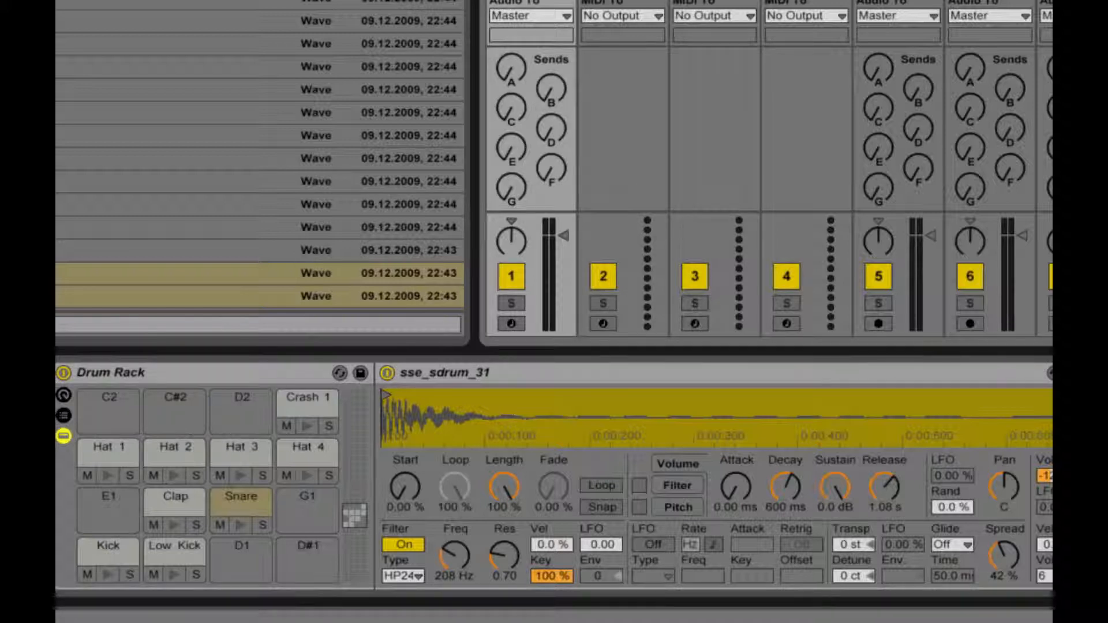
{"action": "key", "text": "shift+Tab"}
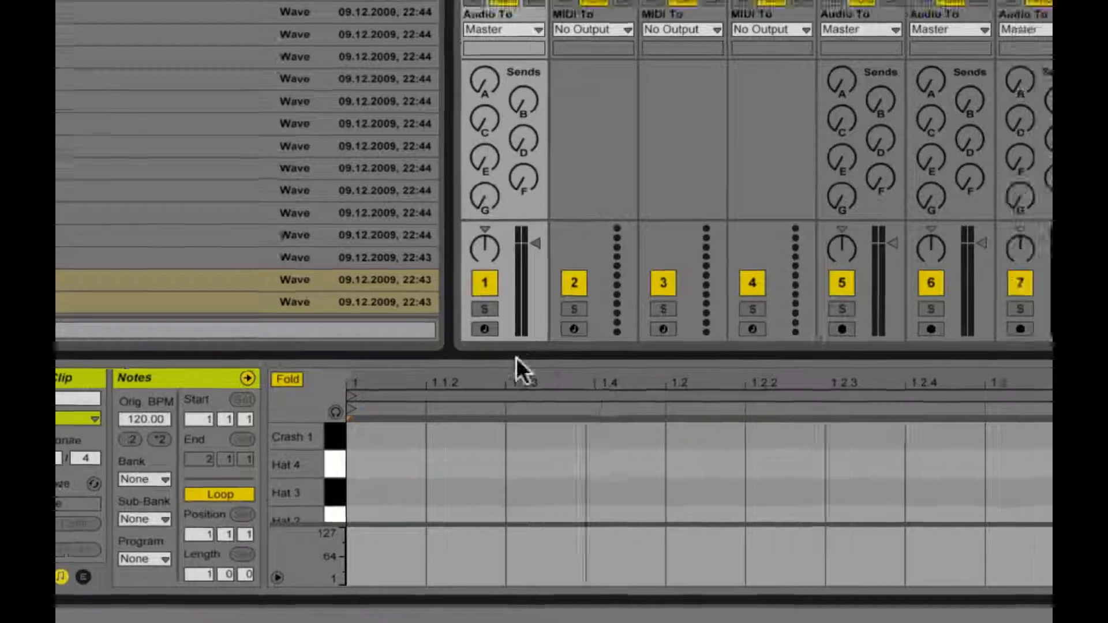
{"action": "left_click_drag", "start_coordinate": [546, 349], "coordinate": [581, 168]}
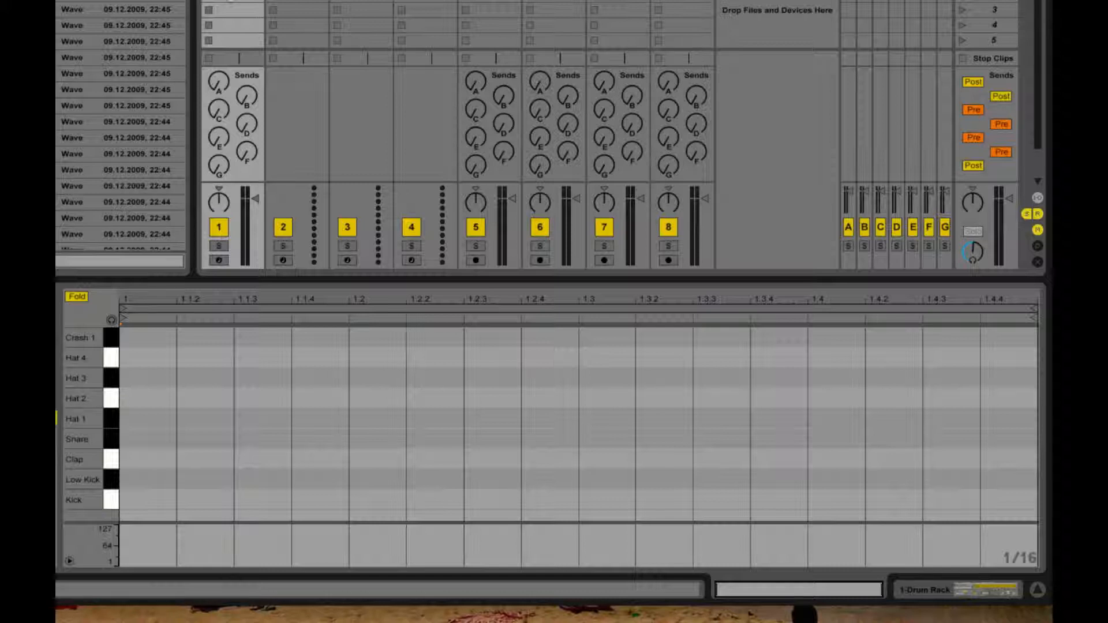
{"action": "key", "text": "Delete"}
{"action": "double_click", "coordinate": [231, 0]}
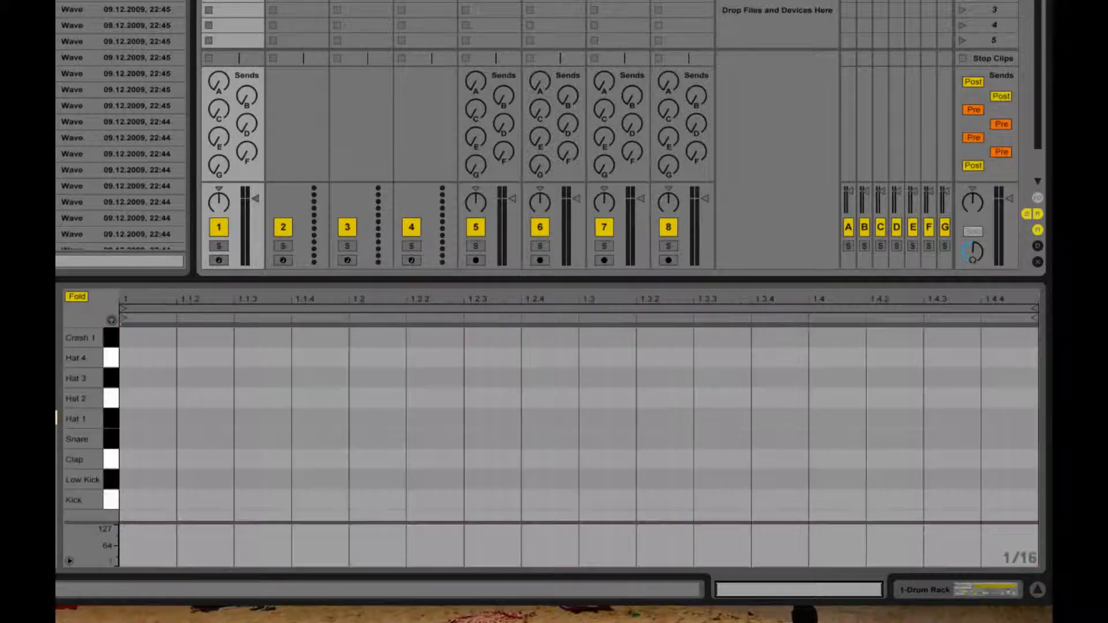
Step: Extend the new clip's loop length to 4 bars
{"action": "key", "text": "Up"}
{"action": "key", "text": "Up"}
{"action": "key", "text": "Up"}
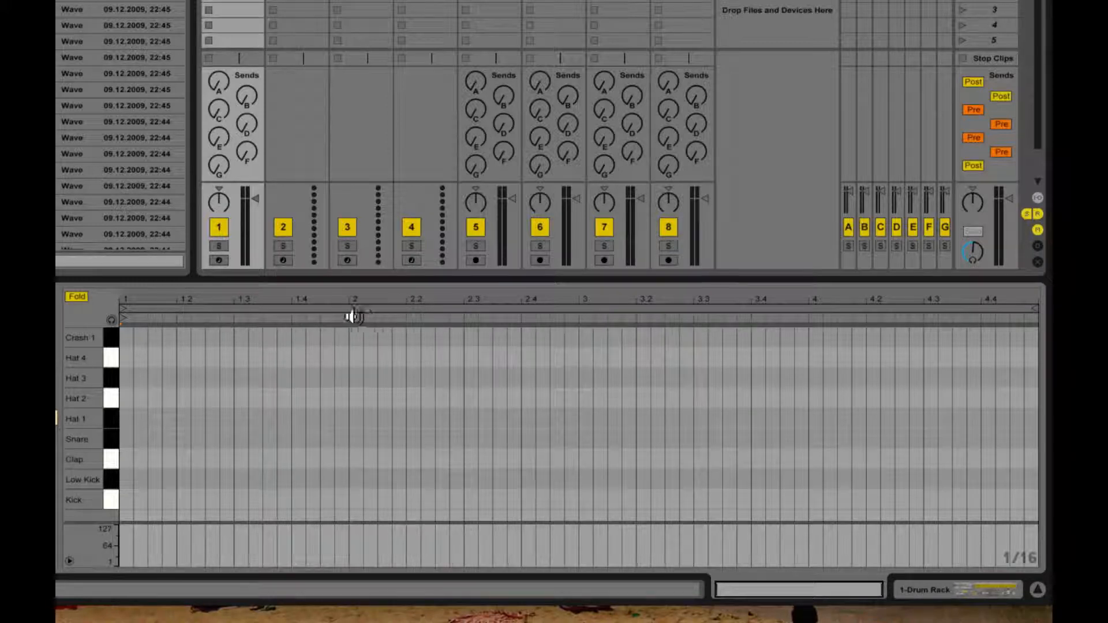
{"action": "left_click_drag", "start_coordinate": [364, 316], "coordinate": [1031, 318]}
Step: Set a fixed 1/4 grid and draw quarter-note Kick notes on beats 1 and 3 of all four bars
{"action": "right_click", "coordinate": [204, 424]}
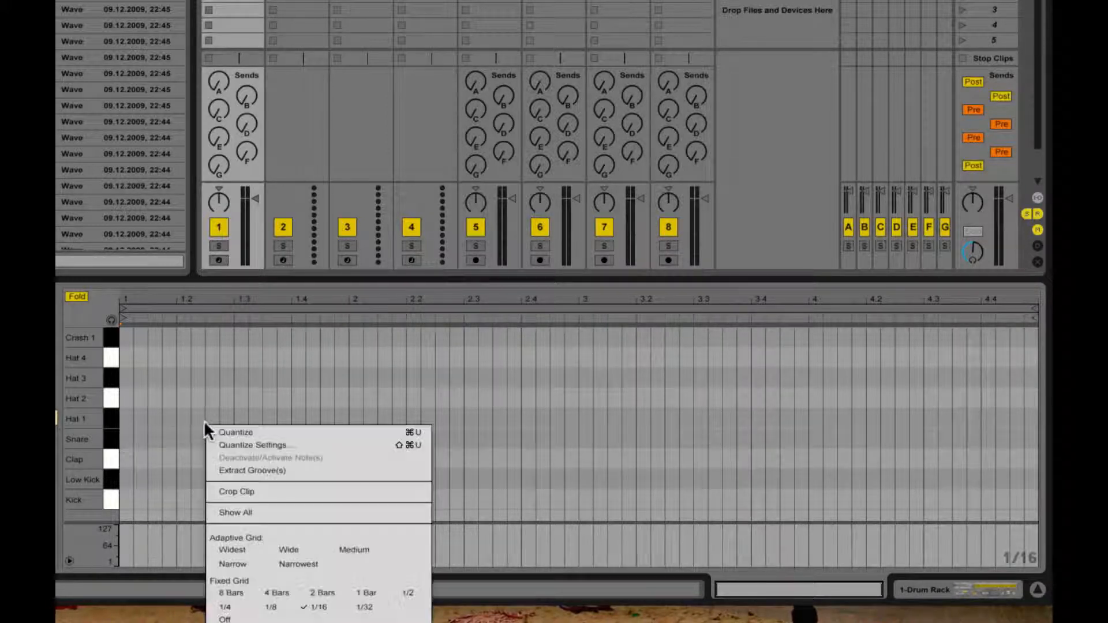
{"action": "left_click", "coordinate": [224, 607]}
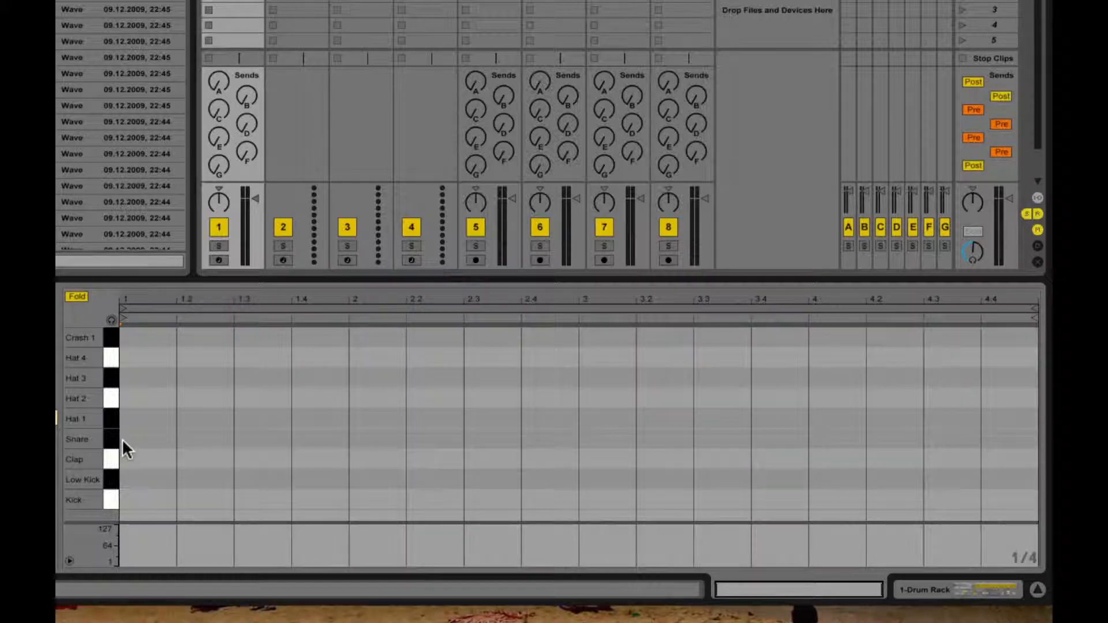
{"action": "key", "text": "b"}
{"action": "left_click", "coordinate": [145, 500]}
{"action": "left_click", "coordinate": [271, 500]}
{"action": "left_click", "coordinate": [381, 500]}
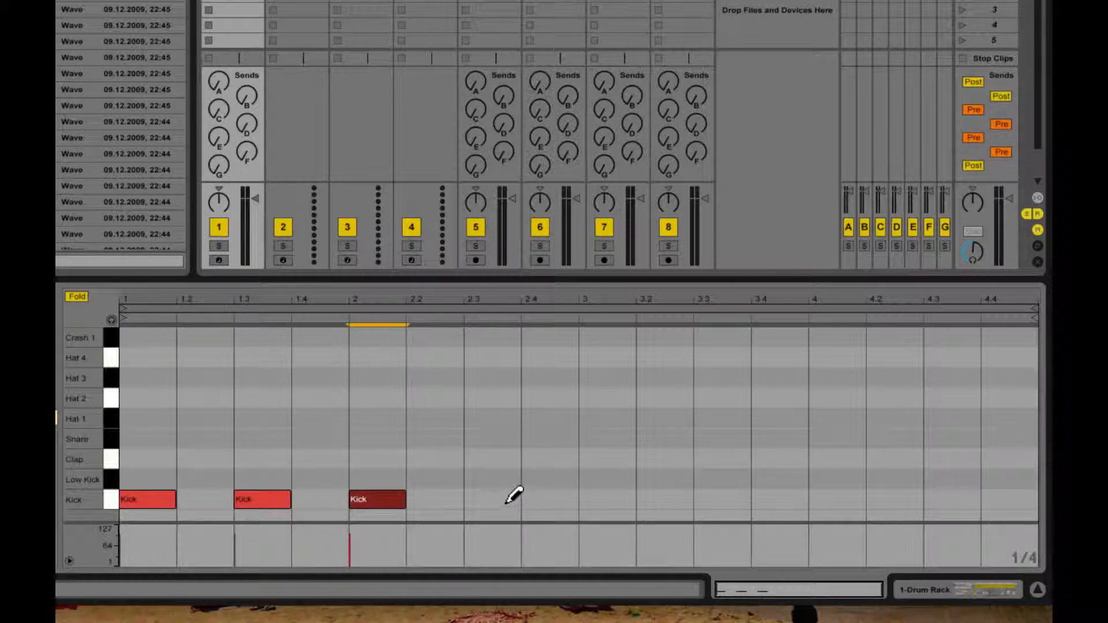
{"action": "left_click", "coordinate": [506, 500]}
{"action": "left_click", "coordinate": [600, 499]}
{"action": "left_click", "coordinate": [719, 499]}
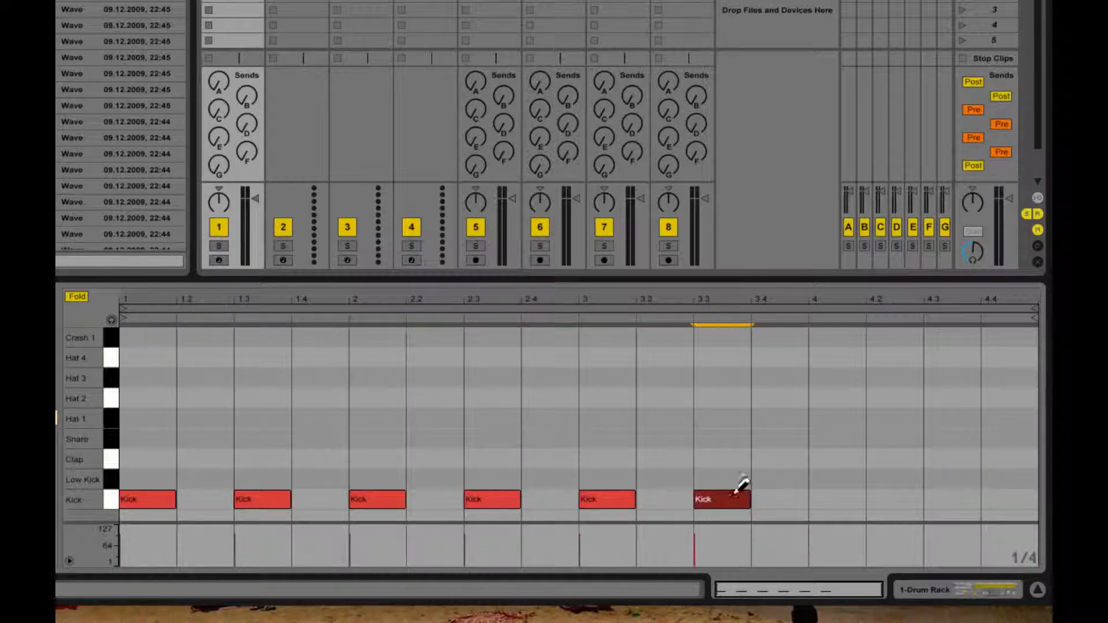
{"action": "left_click", "coordinate": [840, 500]}
{"action": "left_click", "coordinate": [952, 499]}
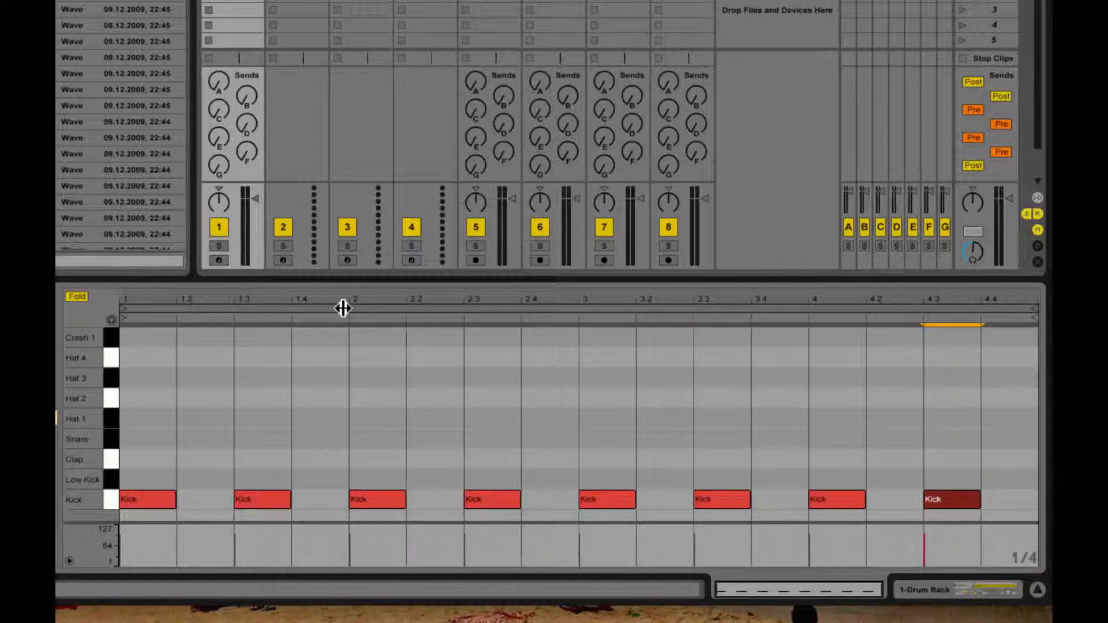
Step: Switch to a 1/8 grid and add eighth-note Kicks at 1.2.3, 1.3.3, 2.4.3, 3.2.3, 3.3.3 and 4.4.3, shortening those at 1.3 and 3.3
{"action": "right_click", "coordinate": [241, 431]}
{"action": "left_click", "coordinate": [322, 351]}
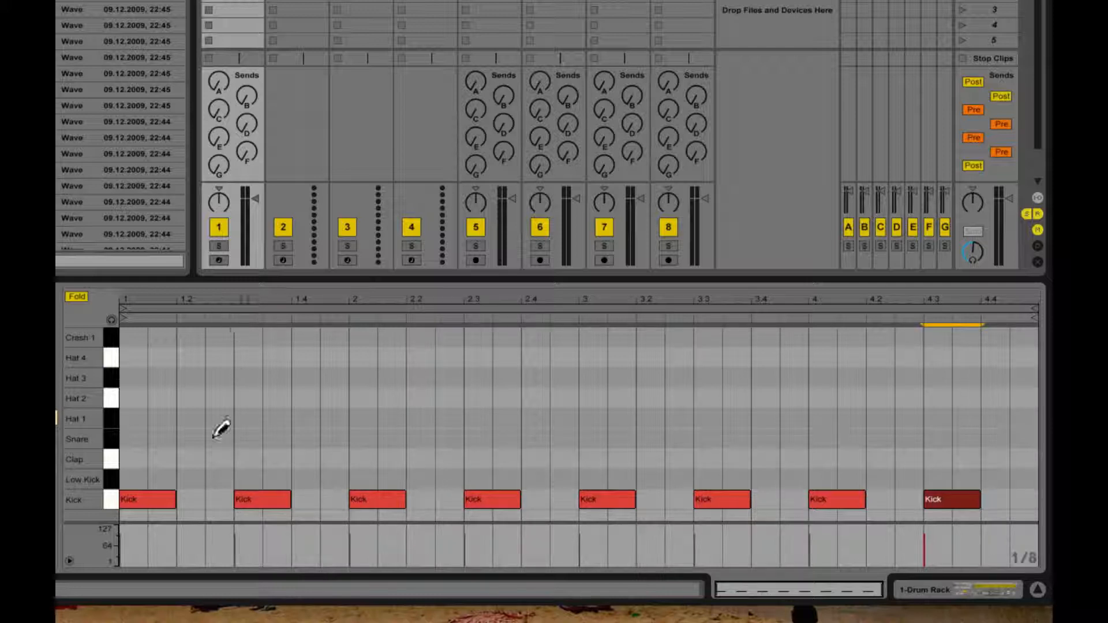
{"action": "left_click", "coordinate": [216, 497]}
{"action": "left_click", "coordinate": [279, 496]}
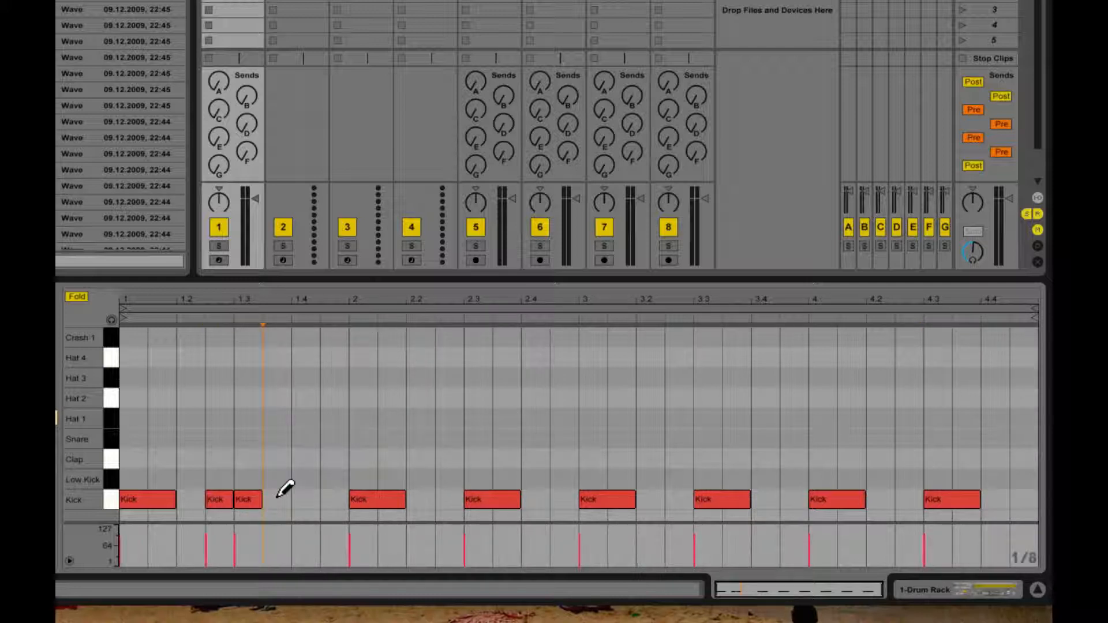
{"action": "left_click", "coordinate": [279, 496]}
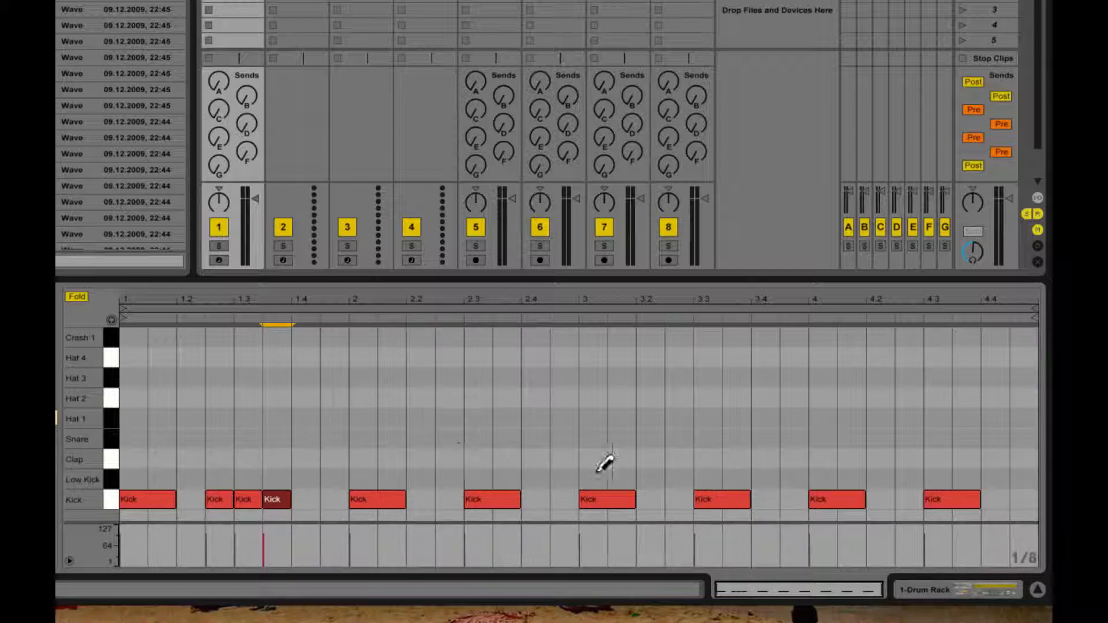
{"action": "left_click", "coordinate": [578, 498]}
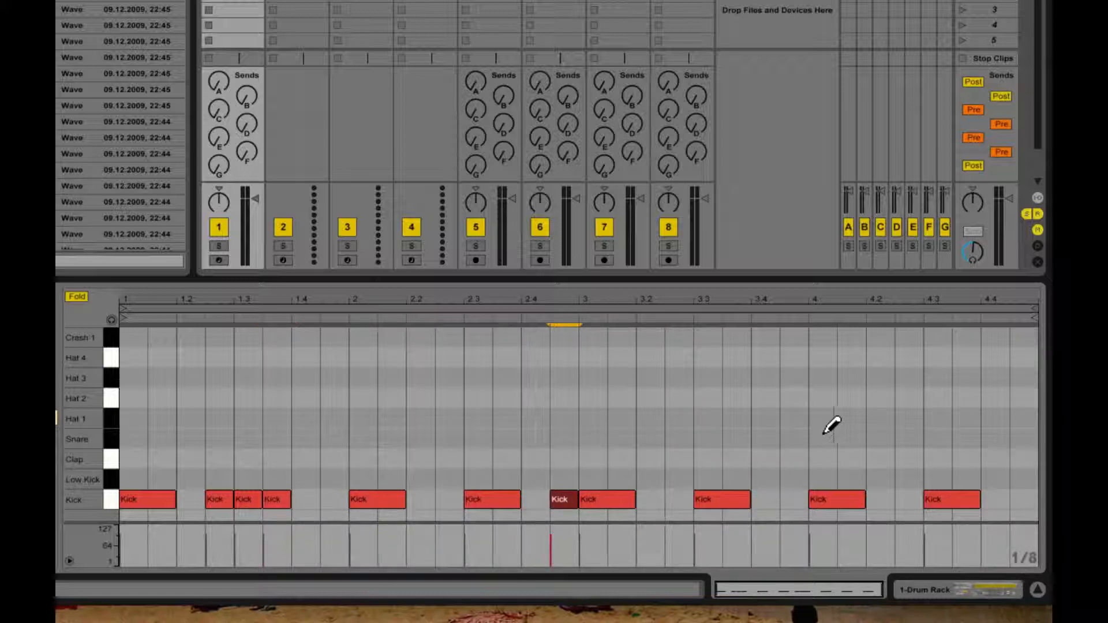
{"action": "left_click", "coordinate": [672, 500]}
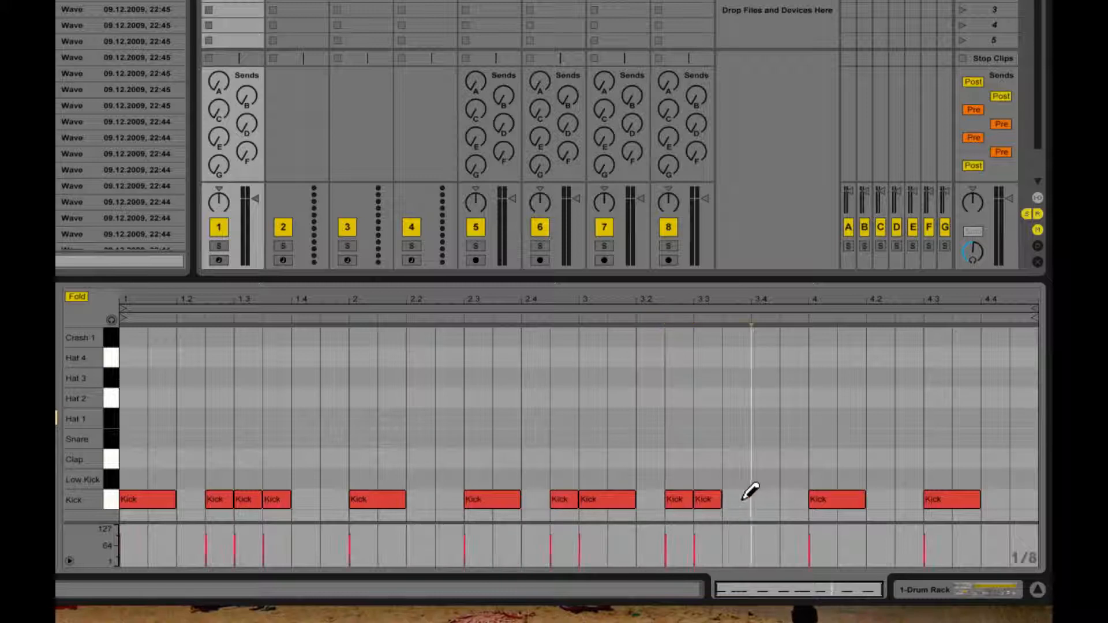
{"action": "left_click", "coordinate": [742, 500]}
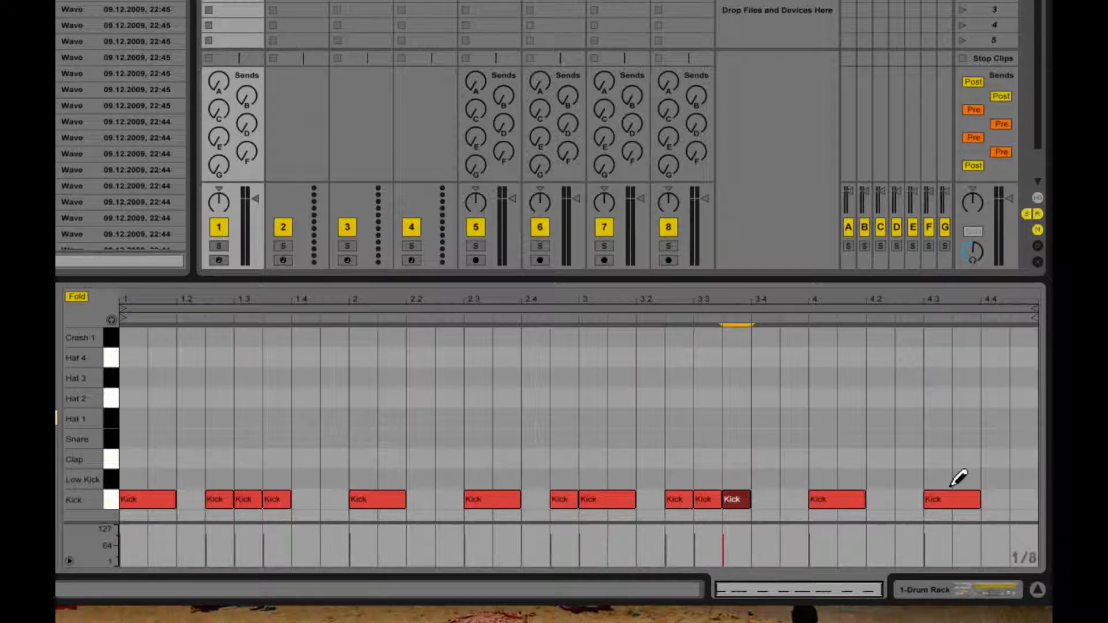
{"action": "left_click", "coordinate": [1024, 500]}
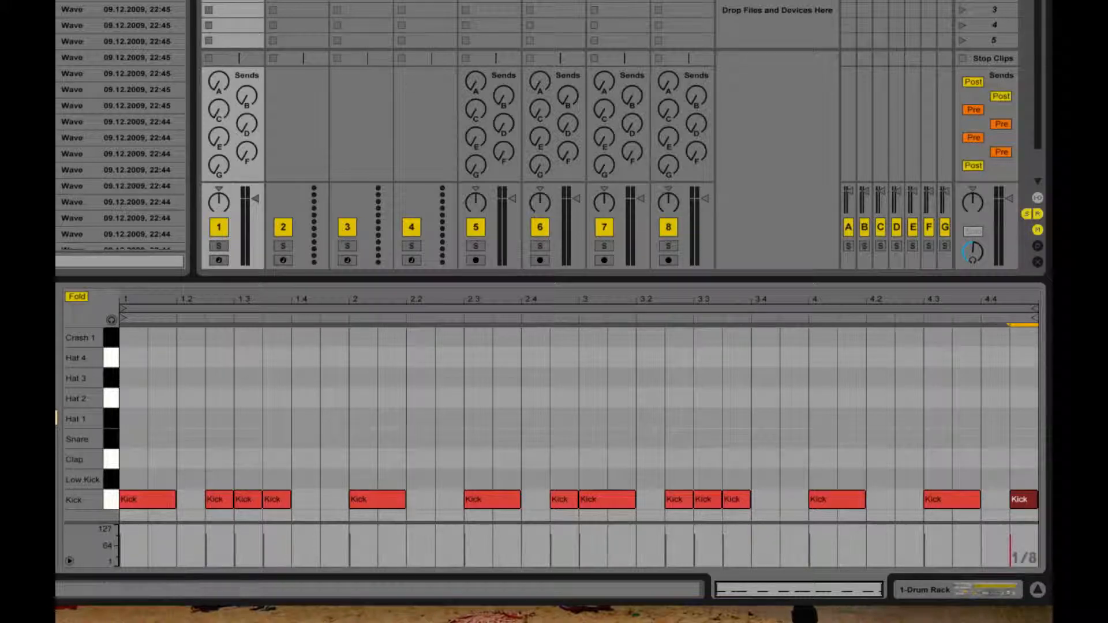
Step: Play back the kick pattern, stop it, and copy the clip into the slot below on track 1
{"action": "key", "text": "space"}
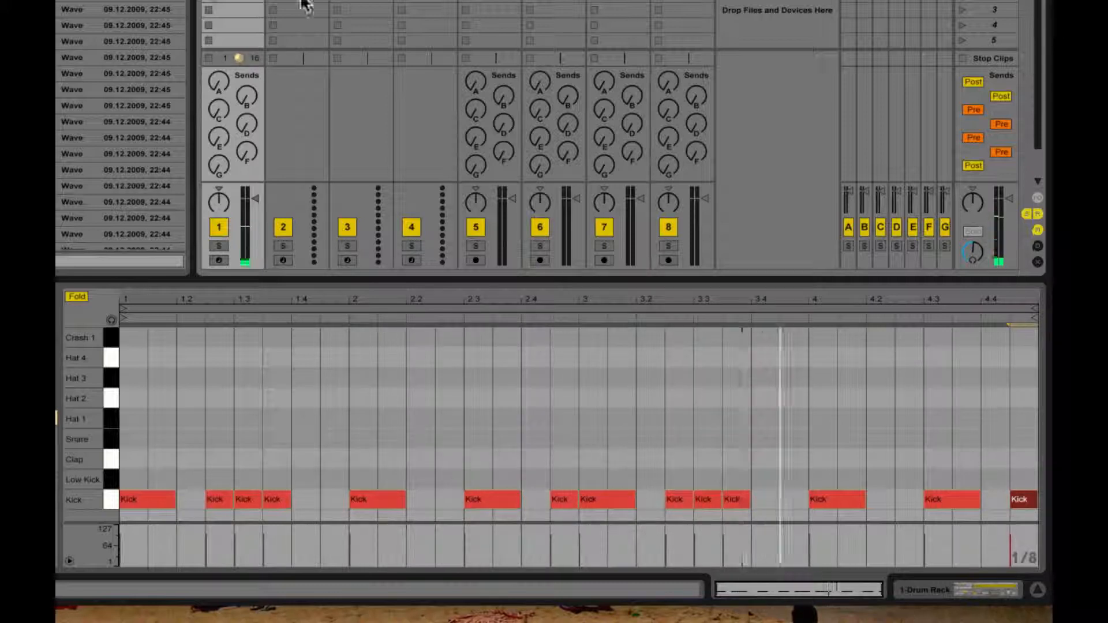
{"action": "key", "text": "space"}
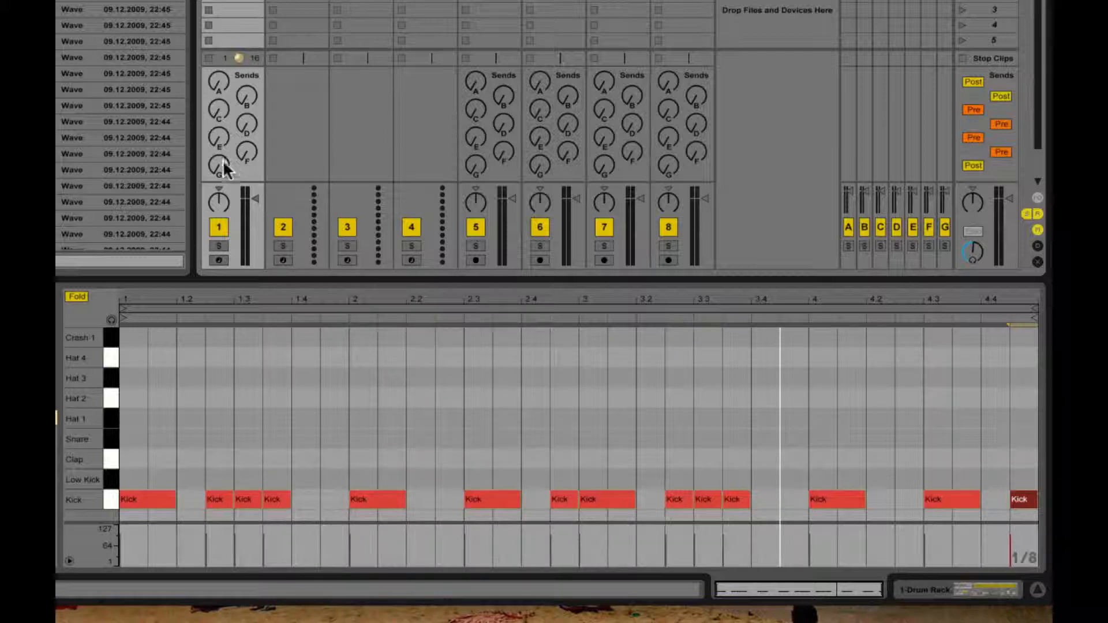
{"action": "left_click_drag", "start_coordinate": [238, 0], "coordinate": [238, 2]}
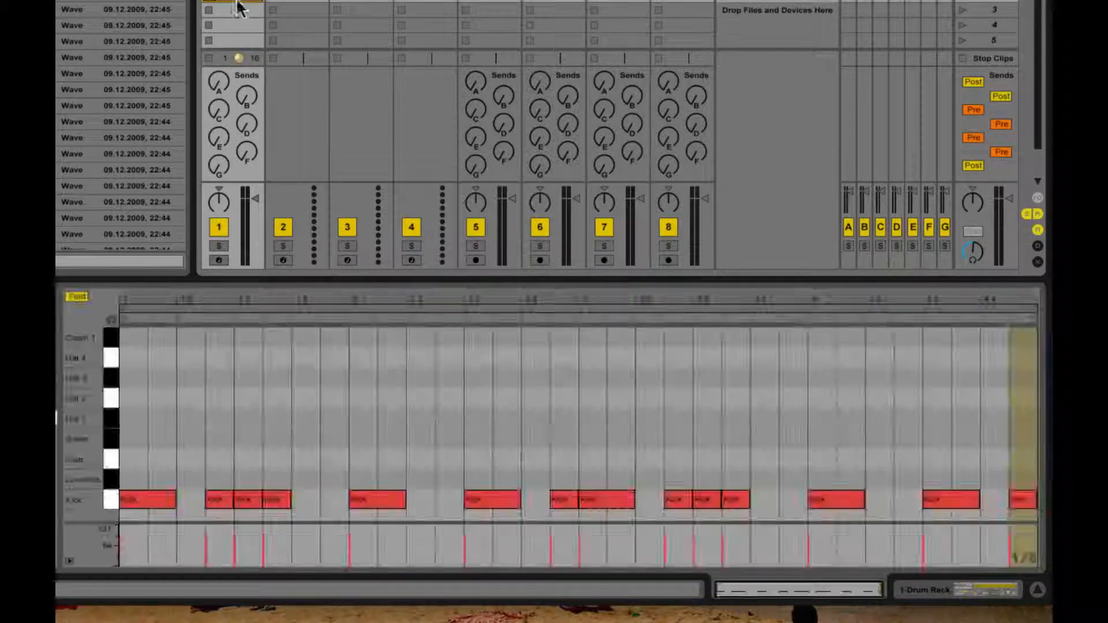
Step: Draw eighth-note Low Kick notes in bar 1 above the Kicks at 1.2.3, 1.3 and 1.3.3
{"action": "left_click", "coordinate": [223, 482]}
{"action": "left_click", "coordinate": [248, 476]}
{"action": "left_click", "coordinate": [258, 478]}
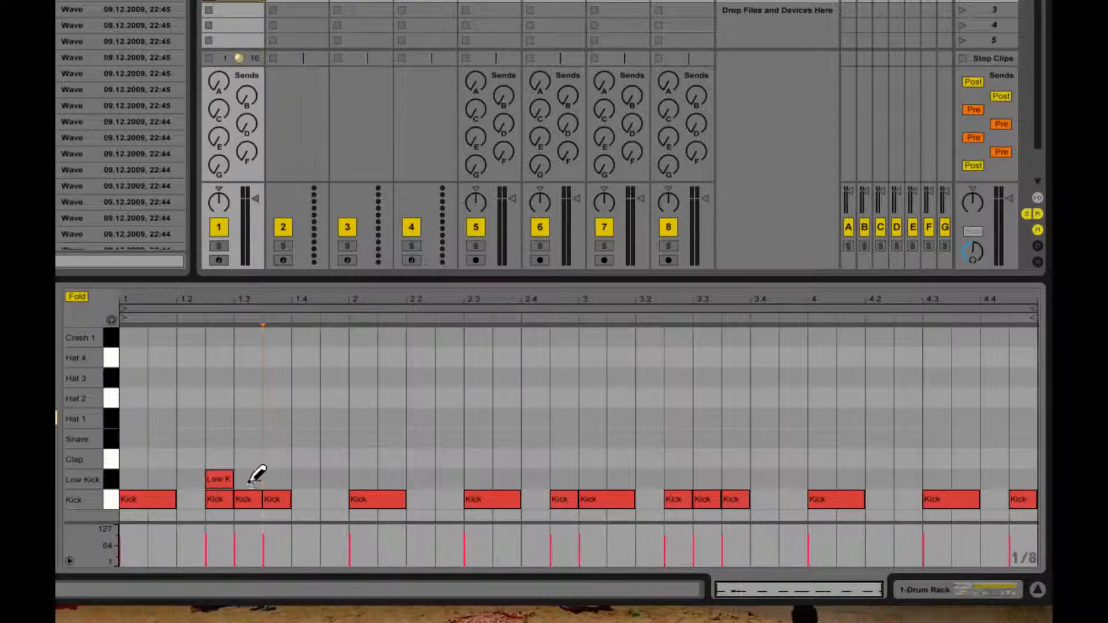
{"action": "left_click", "coordinate": [256, 480]}
{"action": "left_click", "coordinate": [258, 479]}
{"action": "left_click", "coordinate": [254, 480]}
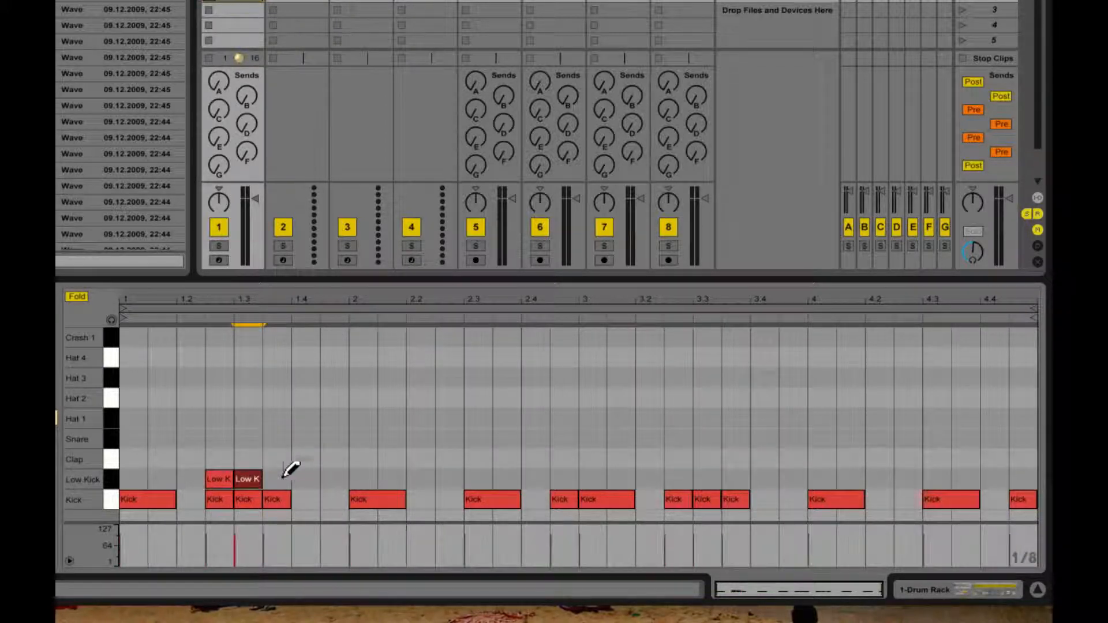
{"action": "left_click", "coordinate": [277, 479]}
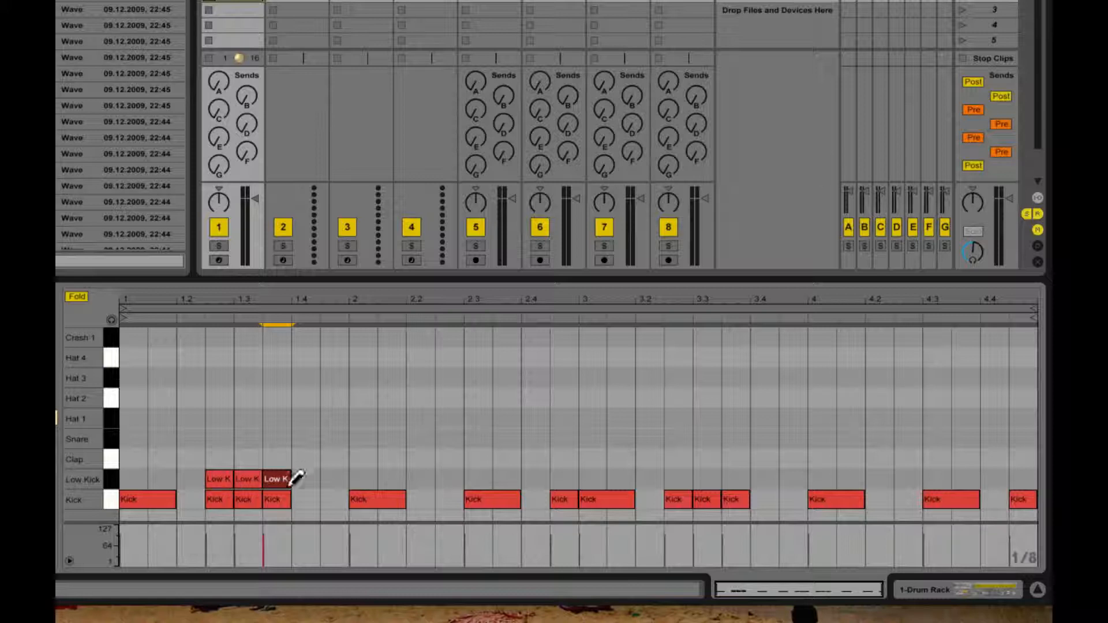
Step: Draw eighth-note Low Kick notes above the Kicks at 2.4.3, 3.2.3, 3.3, 3.3.3 and 4.4.3
{"action": "left_click", "coordinate": [563, 479]}
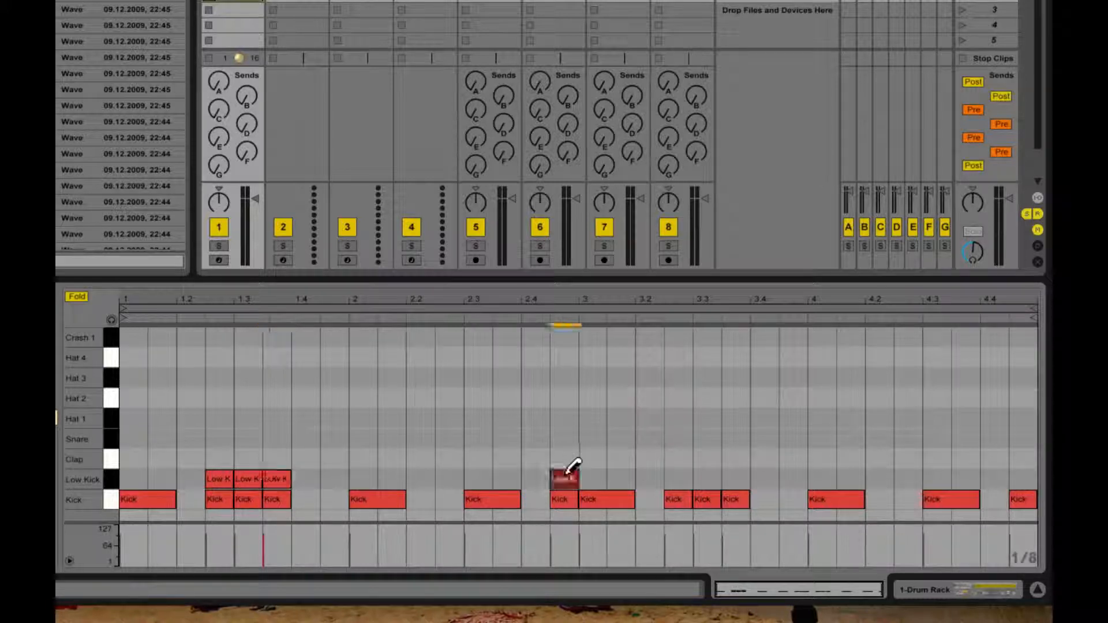
{"action": "left_click", "coordinate": [682, 479]}
{"action": "left_click_drag", "start_coordinate": [693, 469], "coordinate": [743, 470]}
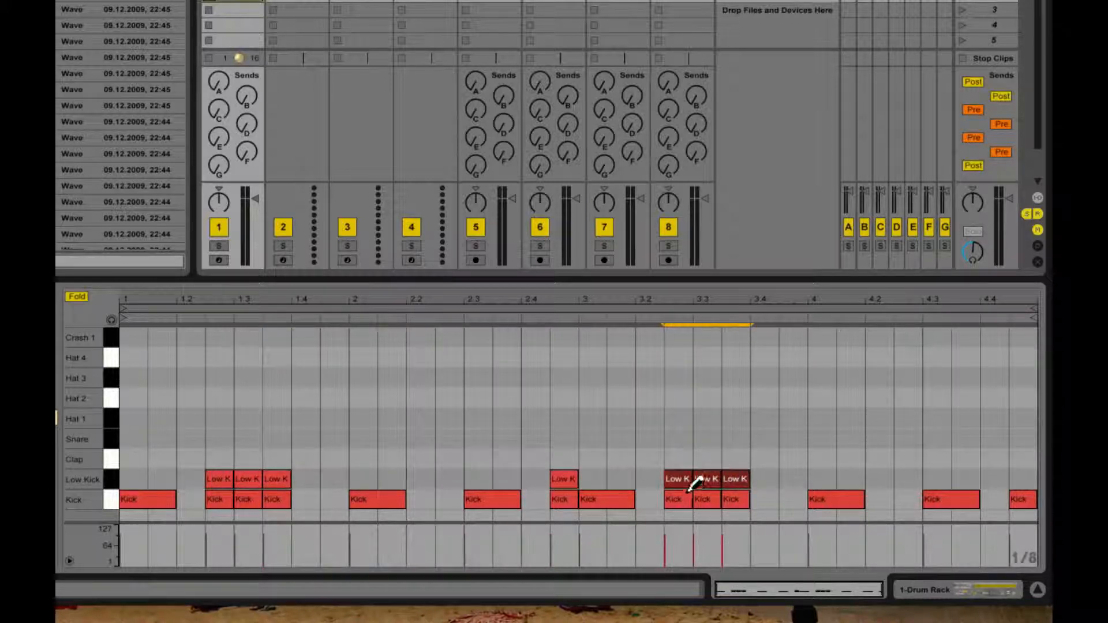
{"action": "left_click", "coordinate": [1019, 479]}
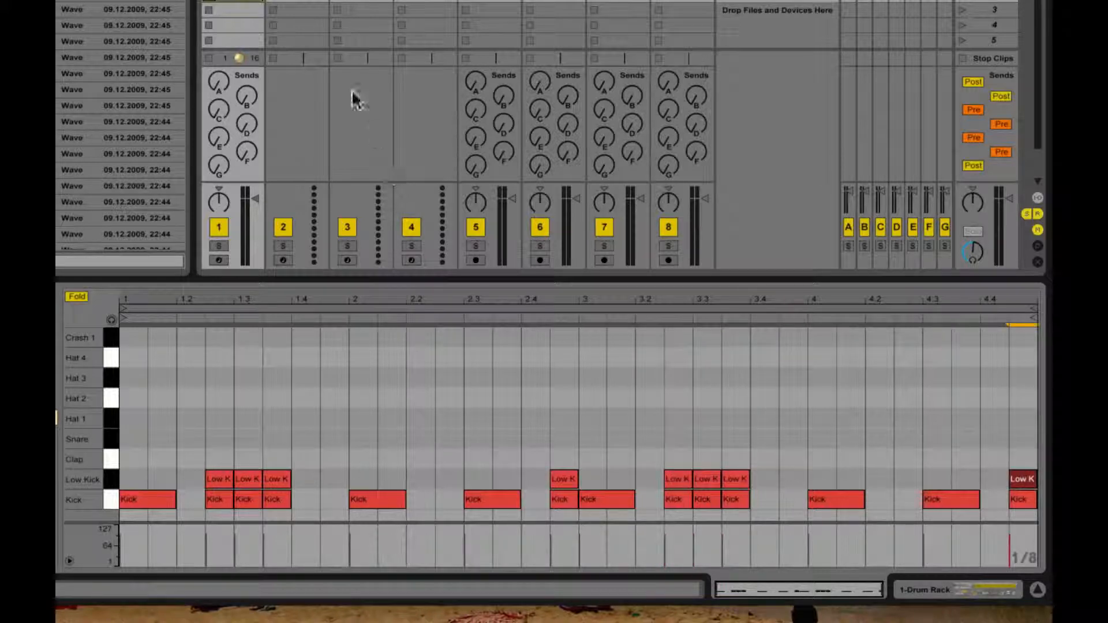